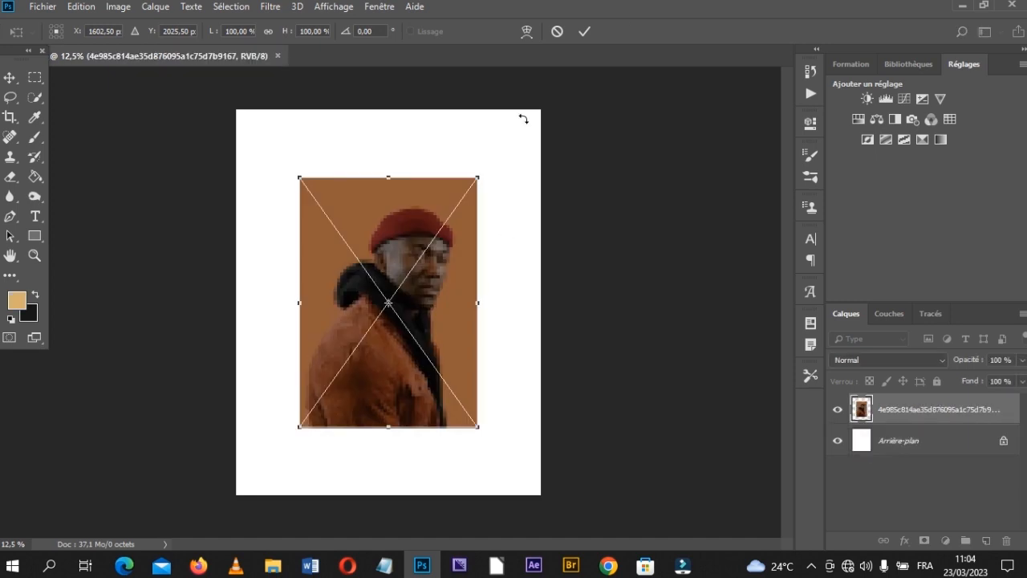
# Step: Rename the placed portrait's layer to "photo 01" and rasterize it
pyautogui.click(584, 31)
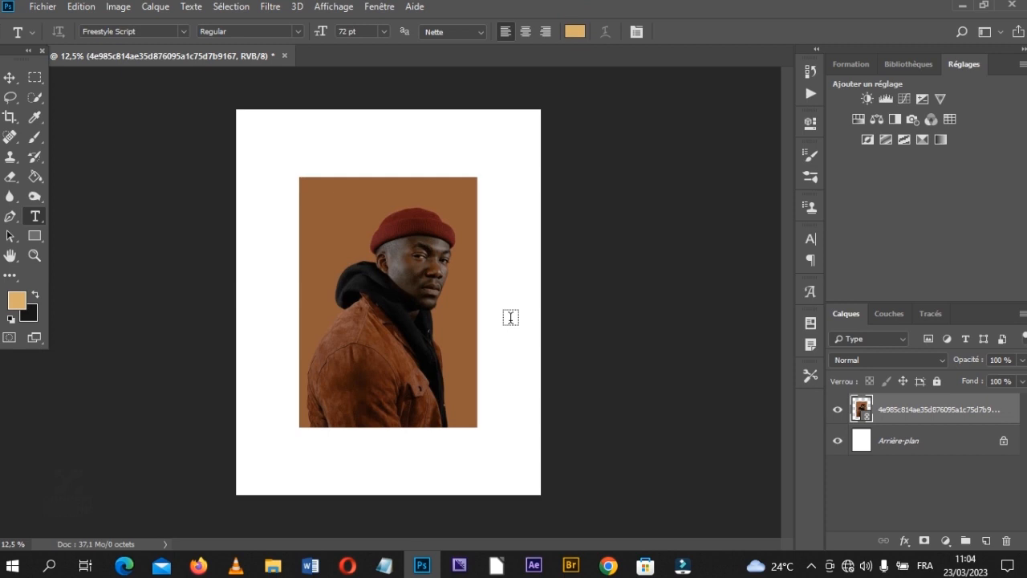
pyautogui.doubleClick(899, 411)
pyautogui.write('ph')
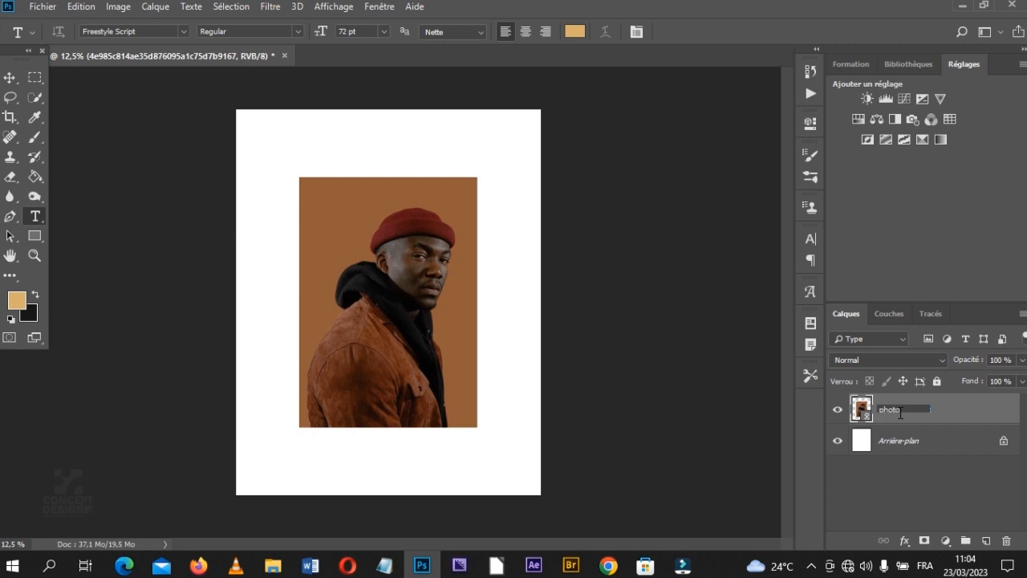
pyautogui.write('oto')
pyautogui.press('capslock')
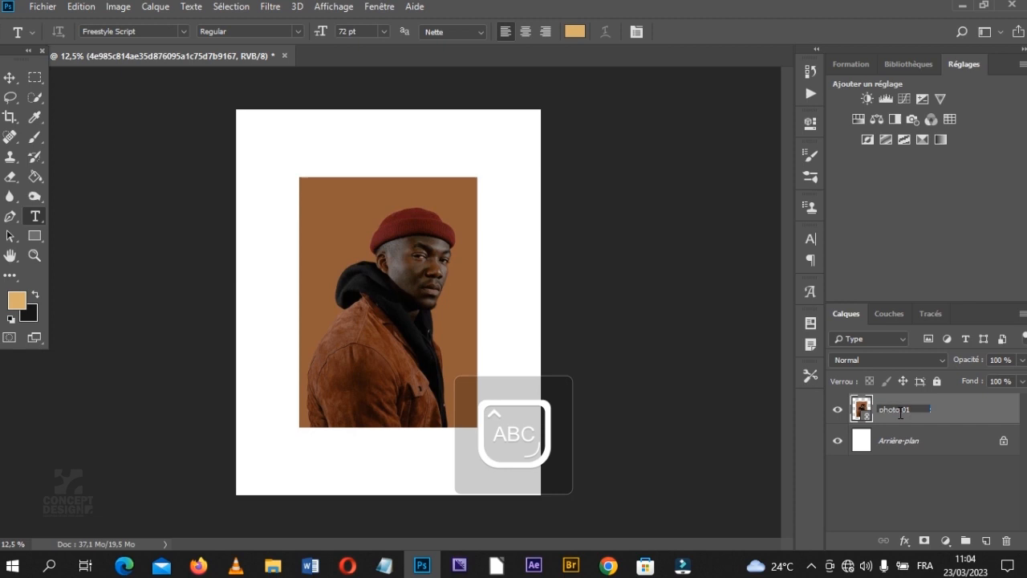
pyautogui.press('Return')
pyautogui.rightClick(913, 433)
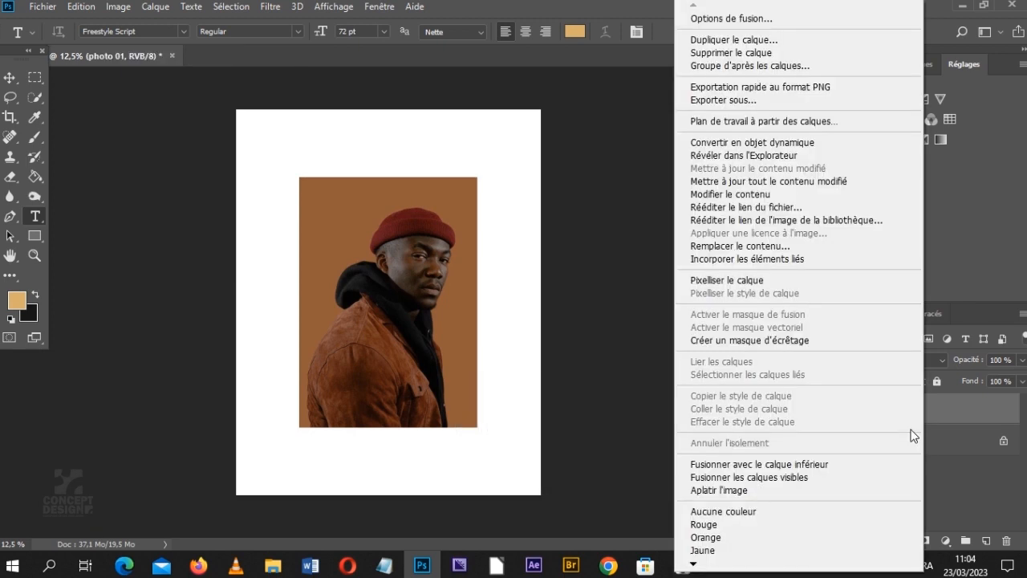
pyautogui.click(734, 287)
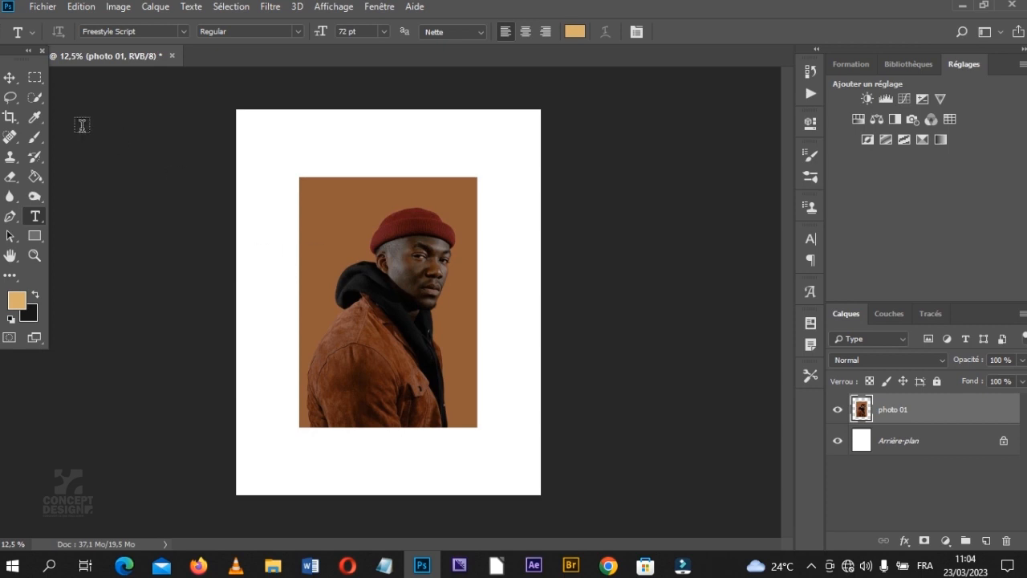
# Step: Enlarge the portrait on all sides so it nearly fills the page, leaving a narrow white margin around it
pyautogui.click(10, 77)
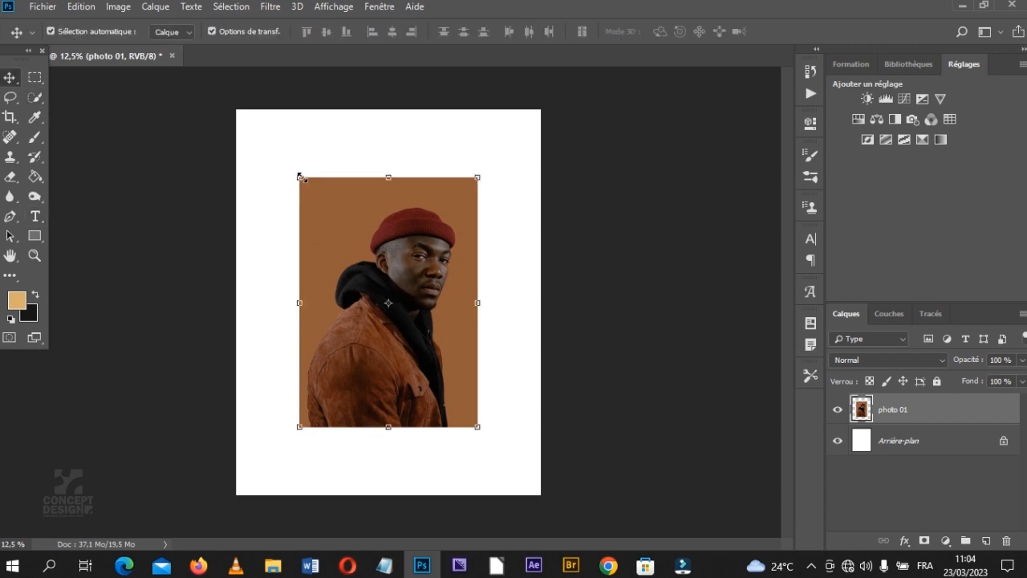
pyautogui.moveTo(296, 174); pyautogui.dragTo(265, 147)
pyautogui.moveTo(483, 280); pyautogui.dragTo(520, 282)
pyautogui.moveTo(387, 433); pyautogui.dragTo(387, 475)
pyautogui.moveTo(390, 145); pyautogui.dragTo(390, 125)
pyautogui.click(700, 32)
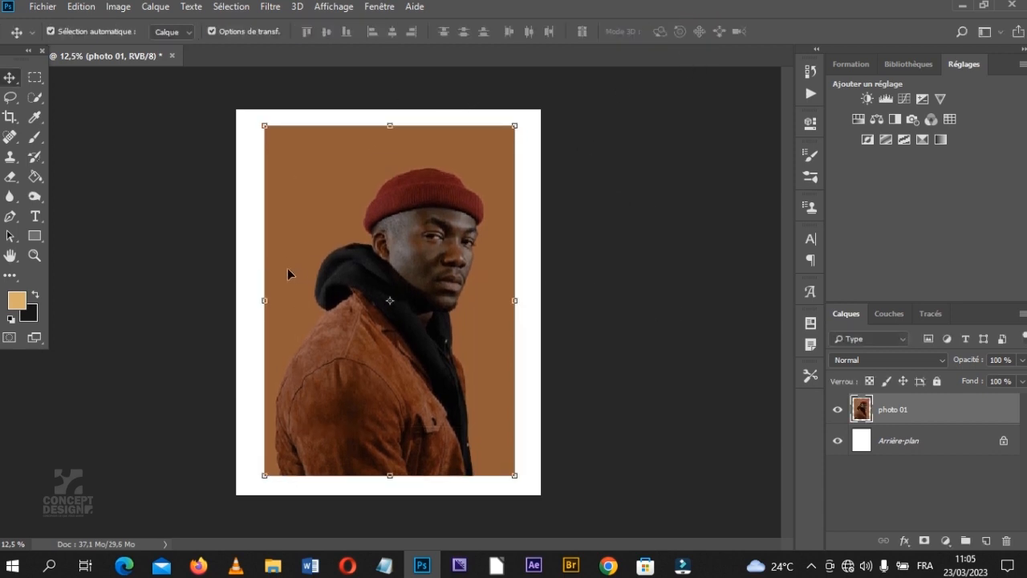
# Step: Start a Pen tool path where the back sleeve meets the photo's lower edge and trace up the sleeve's outer contour
pyautogui.click(34, 255)
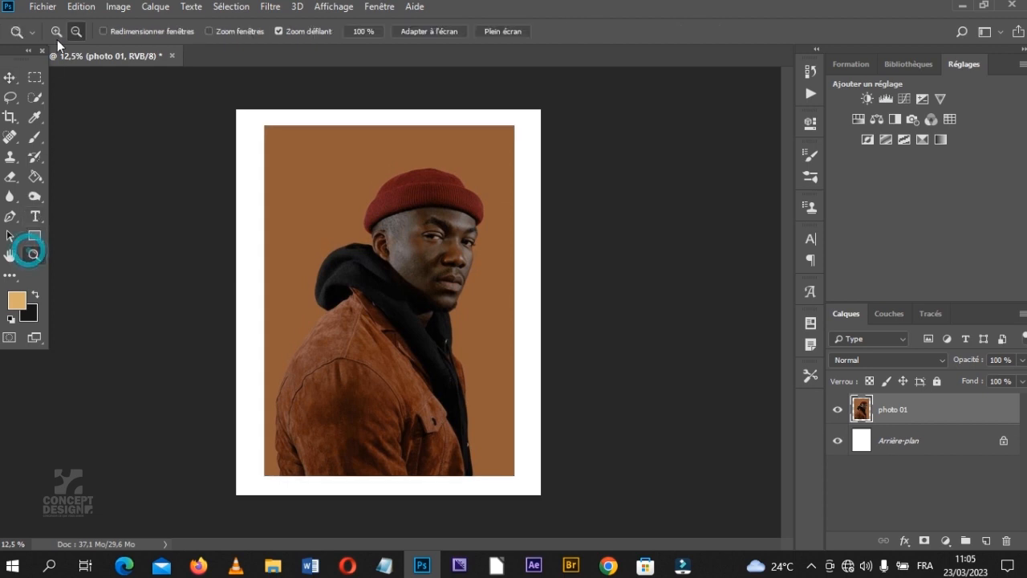
pyautogui.click(56, 31)
pyautogui.click(281, 433)
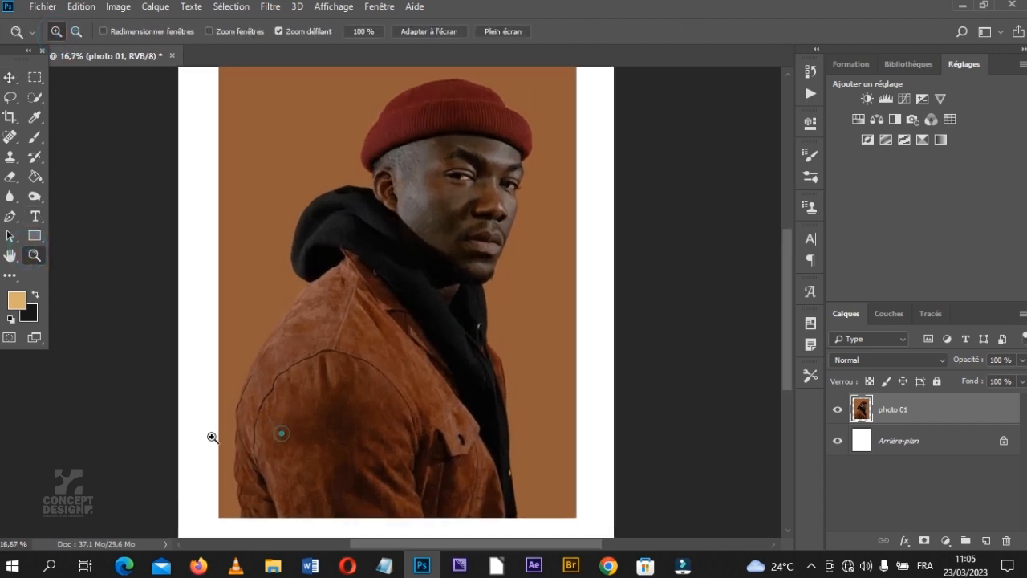
pyautogui.click(211, 439)
pyautogui.click(211, 437)
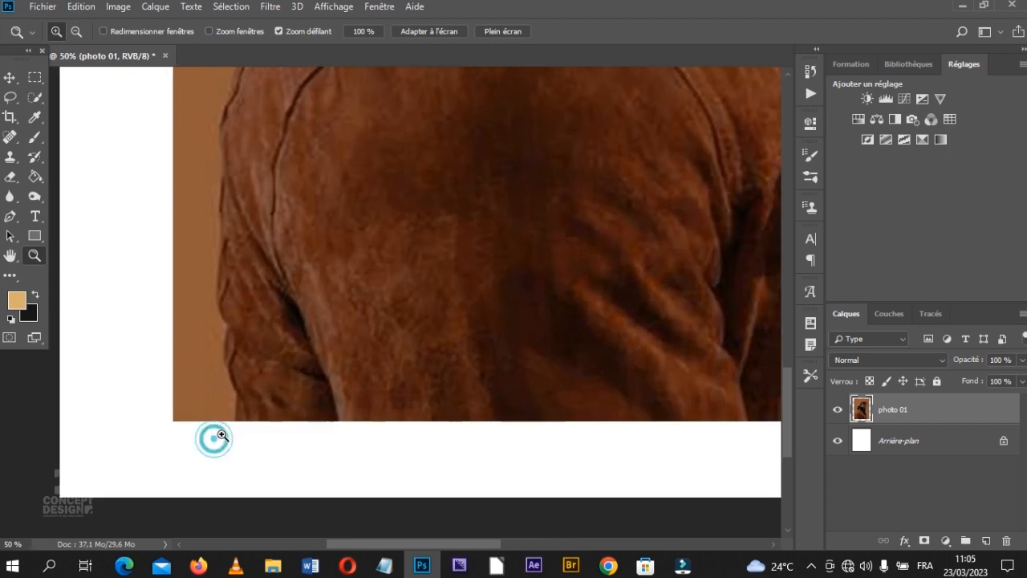
pyautogui.click(252, 414)
pyautogui.click(257, 385)
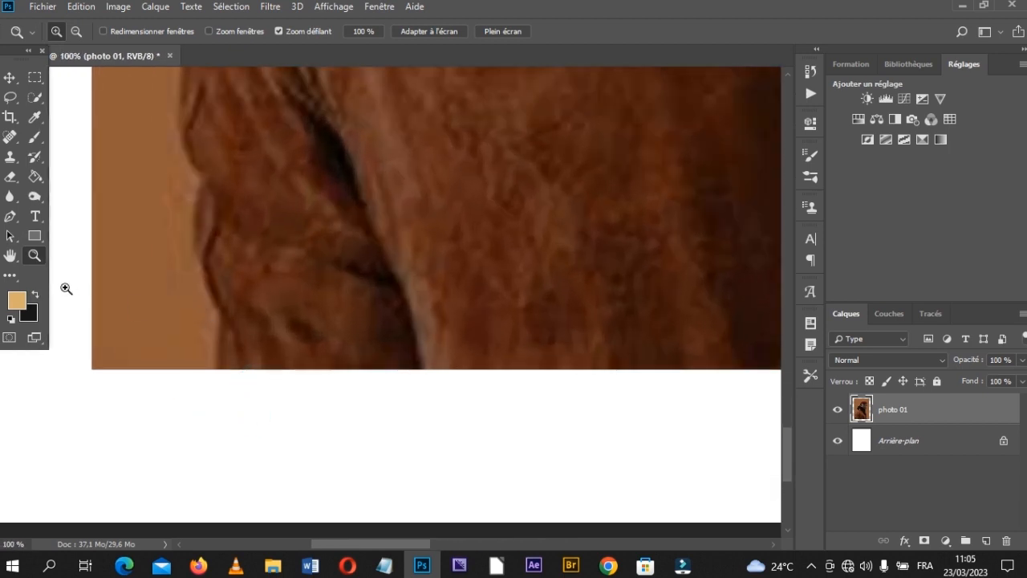
pyautogui.click(9, 217)
pyautogui.click(216, 369)
pyautogui.moveTo(221, 336); pyautogui.dragTo(179, 294)
pyautogui.scroll(2, 209, 307)
pyautogui.click(201, 266)
pyautogui.scroll(3, 193, 321)
pyautogui.moveTo(184, 251); pyautogui.dragTo(184, 224)
pyautogui.scroll(3, 181, 214)
pyautogui.moveTo(183, 271); pyautogui.dragTo(186, 228)
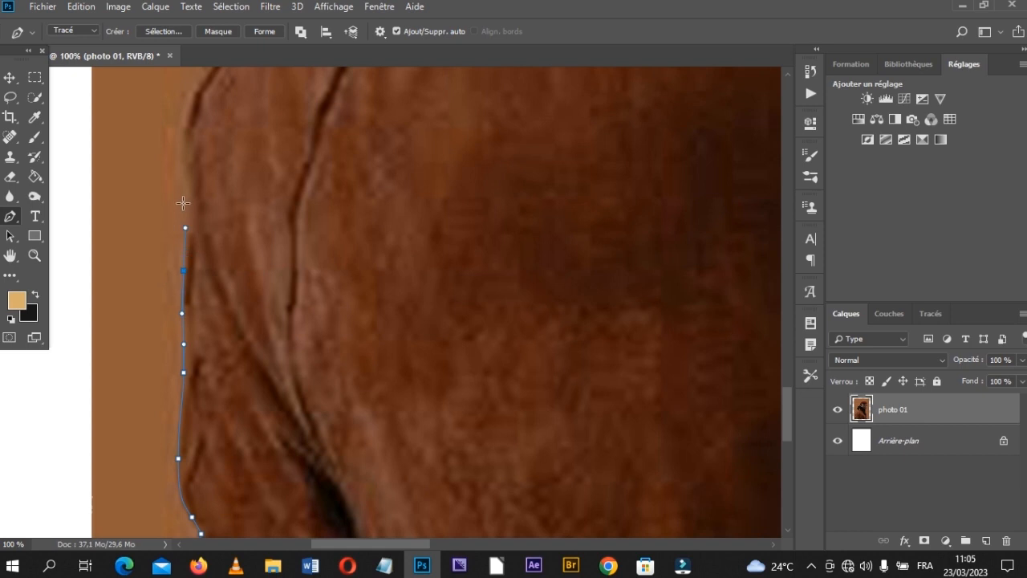
# Step: Continue the path along the upper sleeve toward the curve of the shoulder
pyautogui.scroll(4, 185, 164)
pyautogui.click(207, 243)
pyautogui.click(213, 217)
pyautogui.scroll(3, 216, 225)
pyautogui.click(223, 331)
pyautogui.click(237, 314)
pyautogui.click(249, 270)
pyautogui.scroll(4, 252, 269)
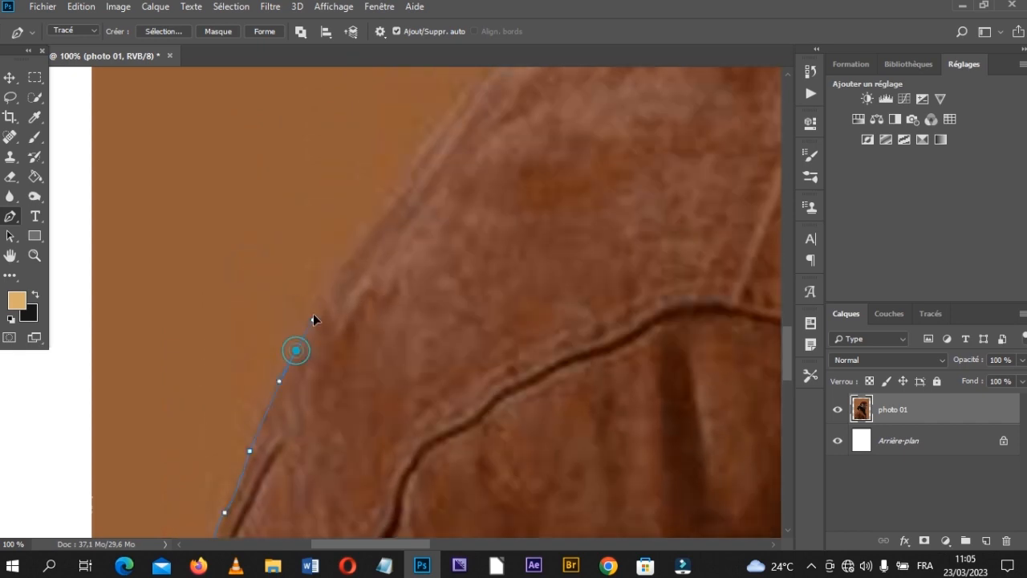
# Step: Trace the path over the jacket's shoulder up to the point where it meets the black hood
pyautogui.moveTo(321, 544); pyautogui.dragTo(345, 544)
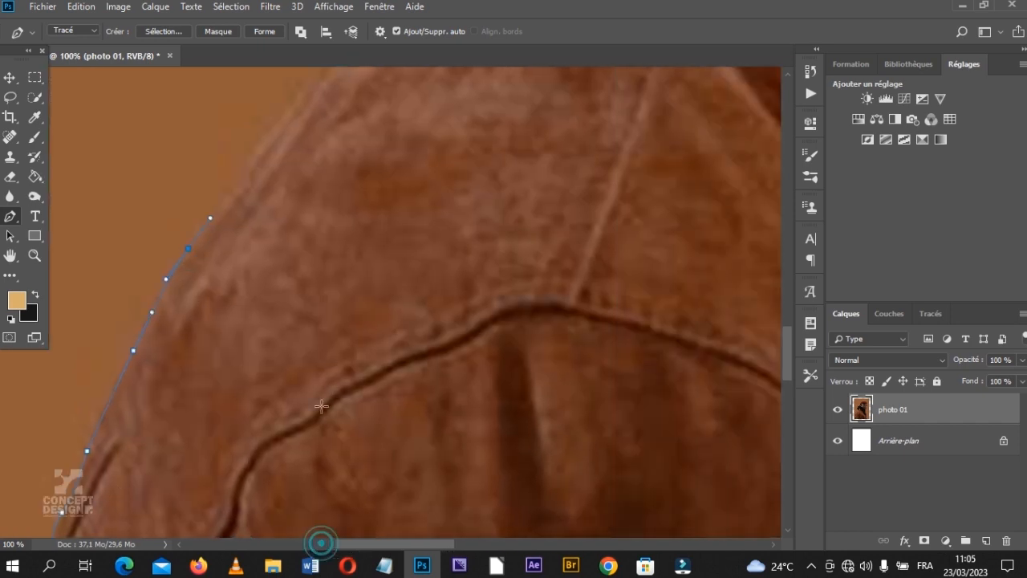
pyautogui.scroll(5, 298, 316)
pyautogui.click(217, 415)
pyautogui.click(233, 403)
pyautogui.click(248, 392)
pyautogui.click(255, 359)
pyautogui.scroll(3, 320, 396)
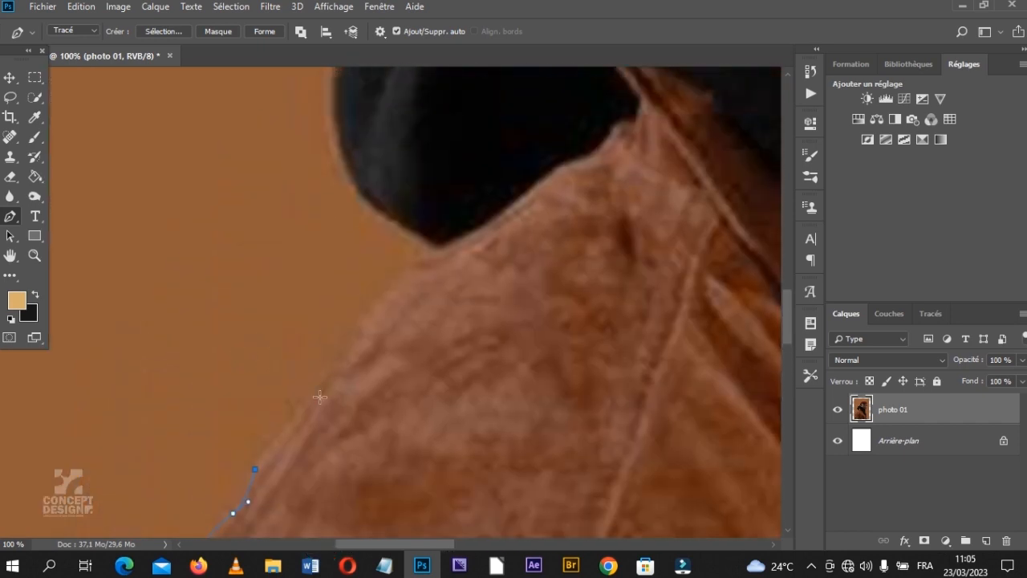
pyautogui.click(345, 349)
pyautogui.click(378, 301)
pyautogui.click(405, 275)
pyautogui.click(413, 263)
pyautogui.click(424, 254)
pyautogui.click(437, 244)
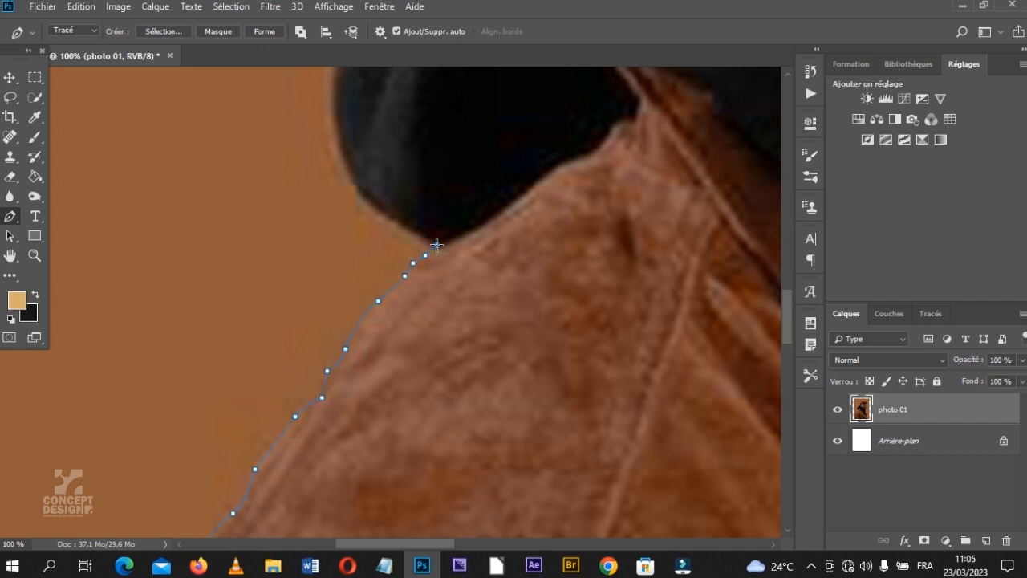
# Step: Outline the rounded back of the black hood with curved anchor points up to its upper edge
pyautogui.scroll(3, 435, 247)
pyautogui.moveTo(394, 338); pyautogui.dragTo(366, 323)
pyautogui.moveTo(337, 246); pyautogui.dragTo(334, 199)
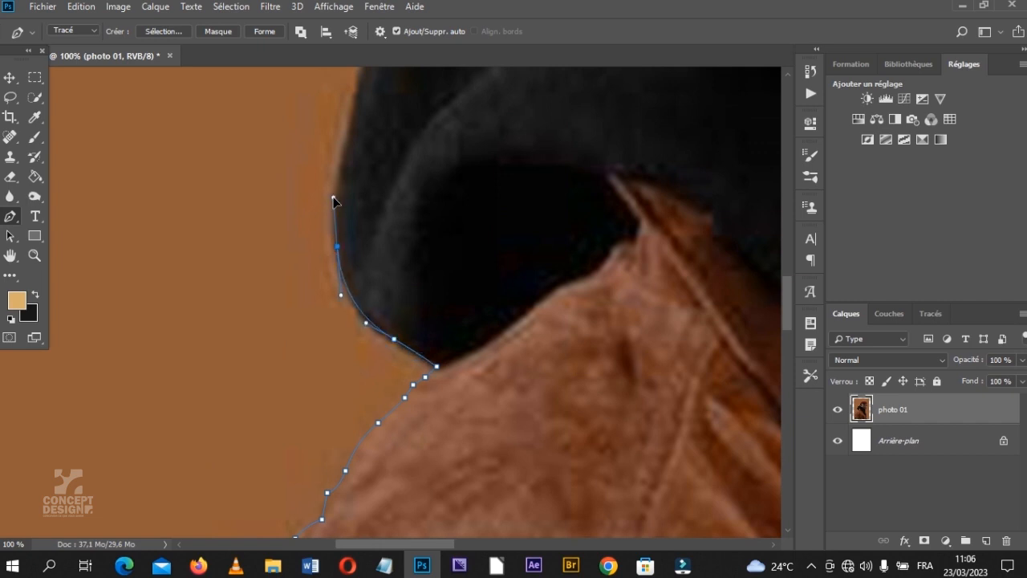
pyautogui.scroll(5, 369, 247)
pyautogui.click(346, 332)
pyautogui.moveTo(350, 333); pyautogui.dragTo(352, 307)
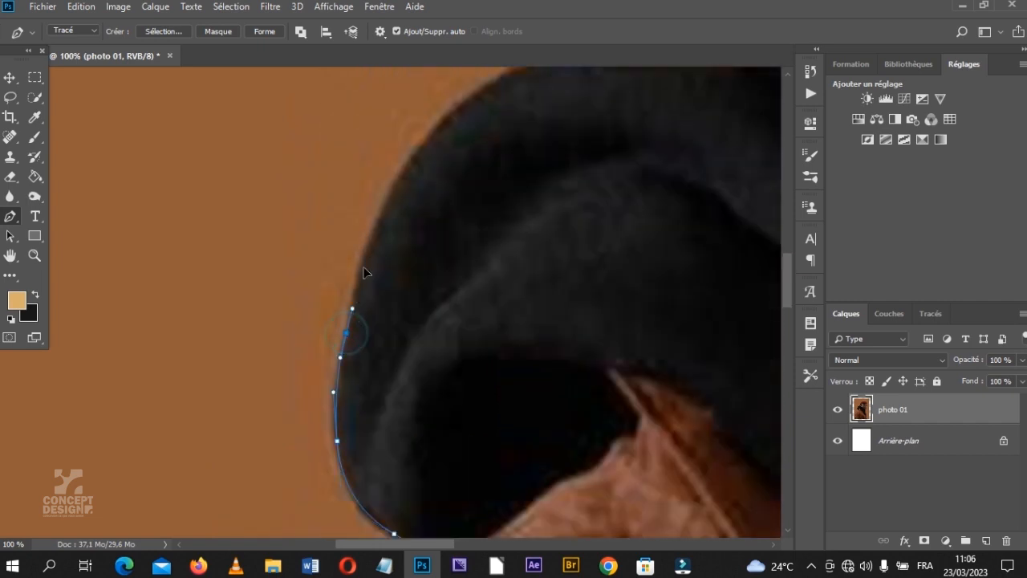
pyautogui.moveTo(370, 240); pyautogui.dragTo(378, 212)
pyautogui.scroll(5, 419, 204)
pyautogui.moveTo(438, 294); pyautogui.dragTo(475, 263)
pyautogui.moveTo(543, 225); pyautogui.dragTo(578, 212)
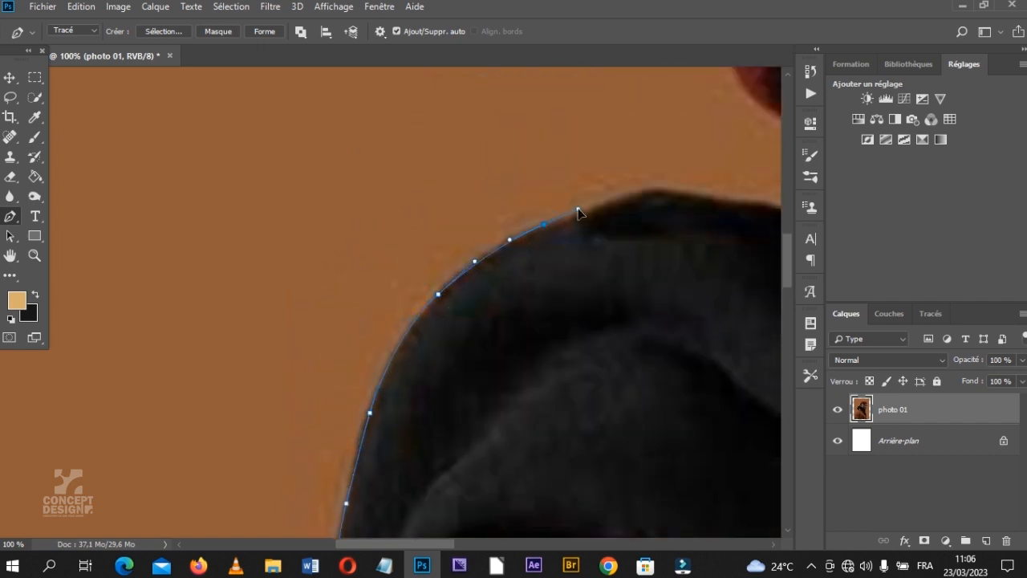
# Step: Extend the path along the top of the hood to the edge of the ear
pyautogui.moveTo(415, 541); pyautogui.dragTo(459, 541)
pyautogui.click(322, 202)
pyautogui.moveTo(370, 189); pyautogui.dragTo(462, 200)
pyautogui.click(418, 198)
pyautogui.click(432, 202)
pyautogui.click(481, 207)
pyautogui.click(490, 209)
pyautogui.click(500, 210)
# Step: Trace the path up behind the ear to the lower edge of the red beanie
pyautogui.click(496, 182)
pyautogui.click(495, 156)
pyautogui.click(496, 140)
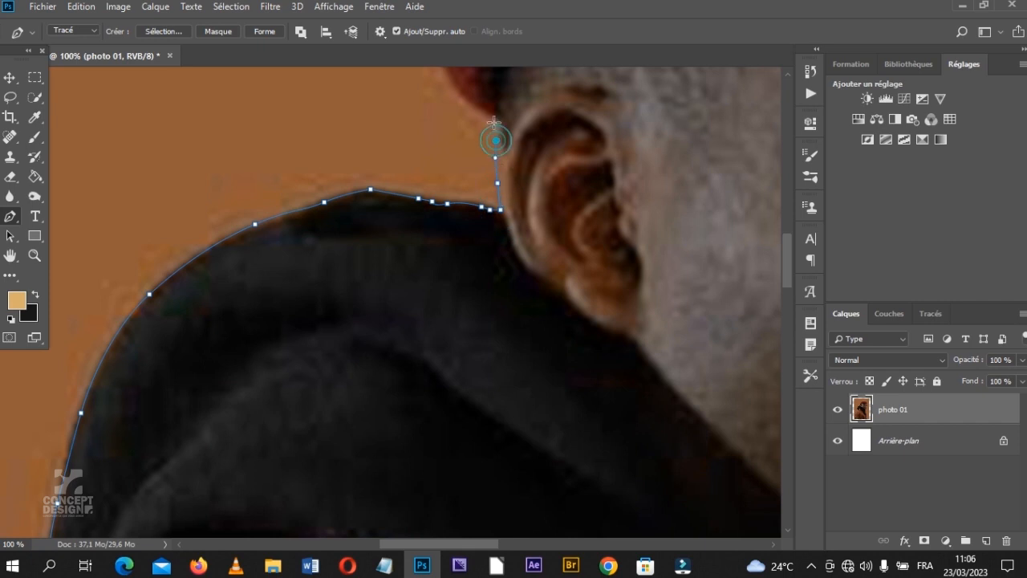
pyautogui.click(494, 122)
pyautogui.scroll(5, 470, 153)
pyautogui.click(492, 346)
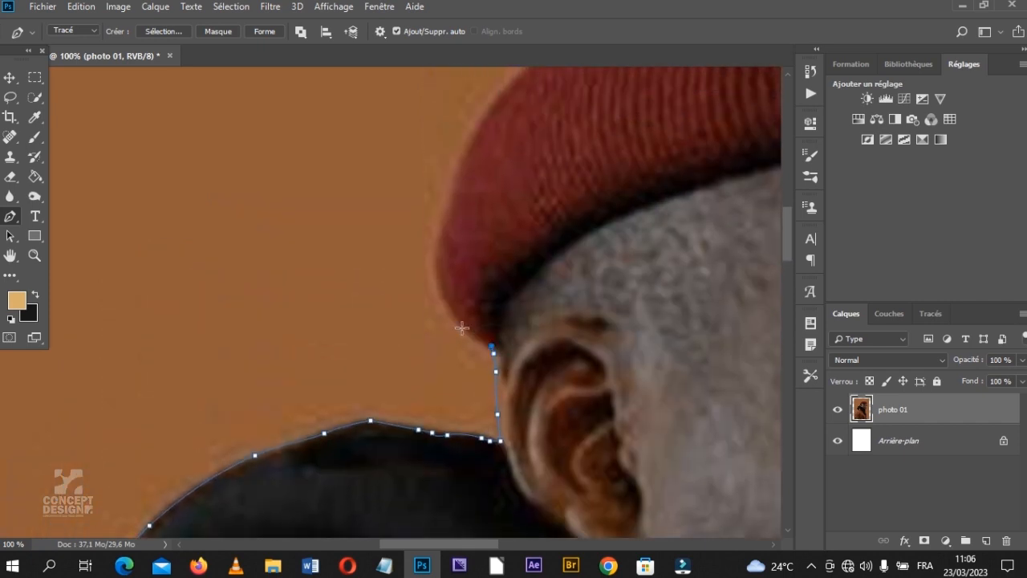
# Step: Outline the back of the beanie's cuff and continue up to the start of its crown
pyautogui.click(436, 277)
pyautogui.moveTo(439, 232); pyautogui.dragTo(448, 207)
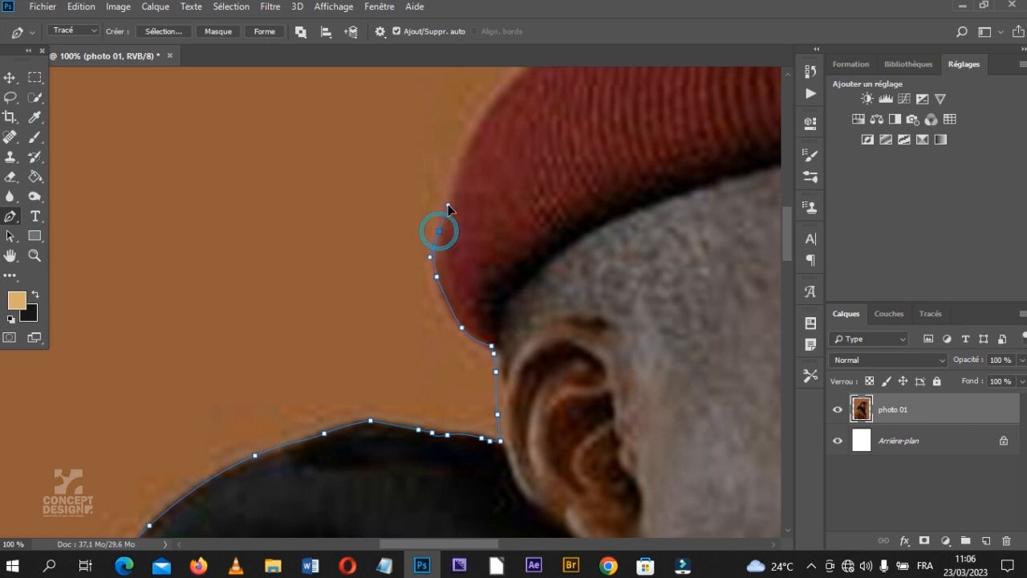
pyautogui.scroll(4, 436, 236)
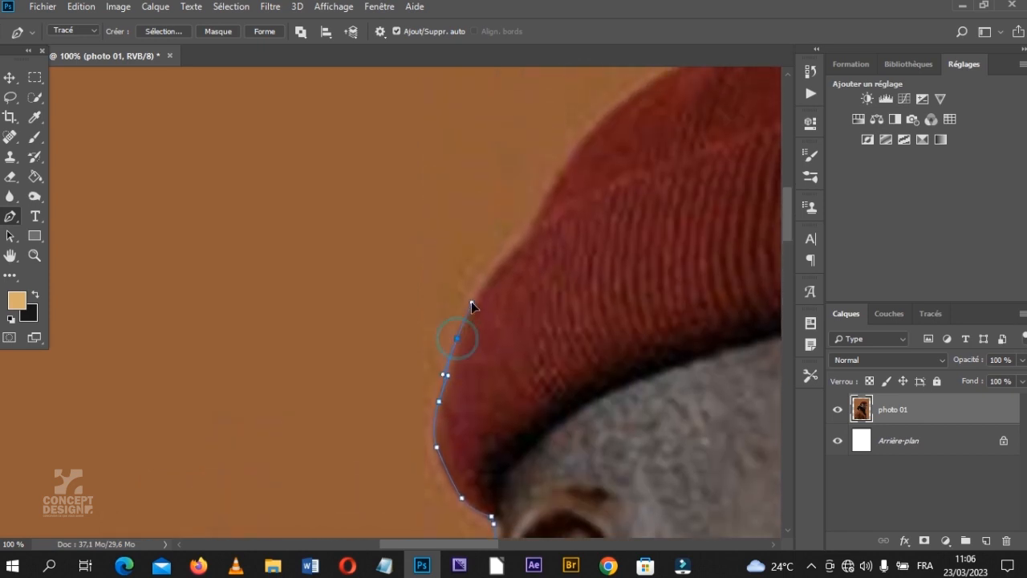
pyautogui.click(526, 227)
pyautogui.scroll(3, 530, 233)
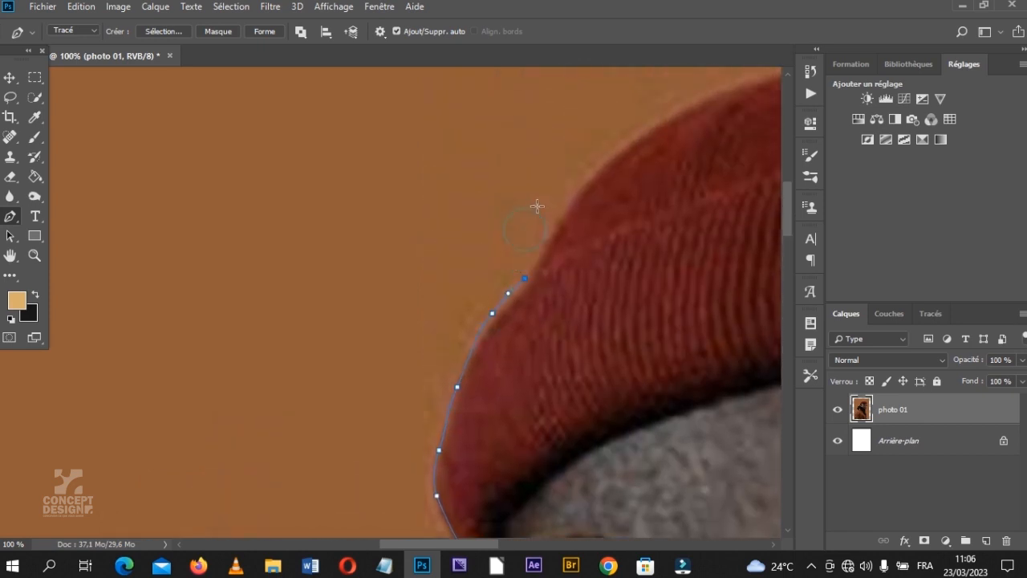
pyautogui.moveTo(554, 334); pyautogui.dragTo(562, 316)
pyautogui.click(576, 295)
# Step: Trace the path across the top of the beanie's crown
pyautogui.moveTo(411, 543); pyautogui.dragTo(451, 543)
pyautogui.scroll(1, 400, 355)
pyautogui.scroll(1, 400, 355)
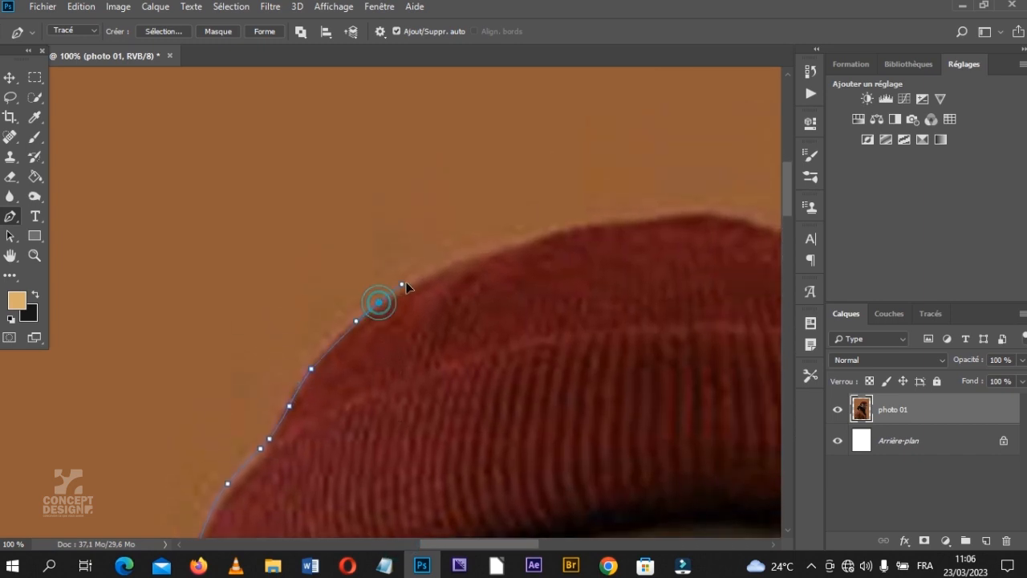
pyautogui.click(473, 257)
pyautogui.click(554, 233)
pyautogui.moveTo(442, 543); pyautogui.dragTo(482, 543)
pyautogui.click(325, 224)
pyautogui.click(382, 216)
pyautogui.click(412, 208)
pyautogui.click(455, 218)
# Step: Carry the path down the front of the crown to the notch where the beanie's cuff begins
pyautogui.moveTo(593, 259); pyautogui.dragTo(622, 270)
pyautogui.scroll(-2, 692, 274)
pyautogui.click(651, 209)
pyautogui.click(681, 244)
pyautogui.click(689, 260)
pyautogui.click(703, 281)
# Step: Outline the front of the beanie's cuff down to the forehead
pyautogui.moveTo(510, 544); pyautogui.dragTo(549, 545)
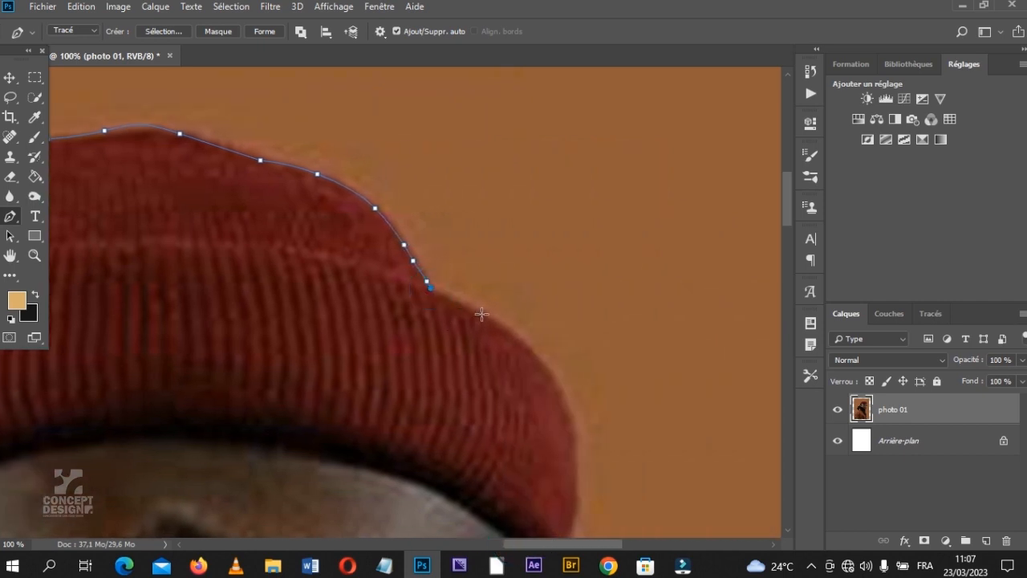
pyautogui.moveTo(472, 309); pyautogui.dragTo(506, 325)
pyautogui.moveTo(542, 365); pyautogui.dragTo(561, 386)
pyautogui.scroll(-2, 561, 387)
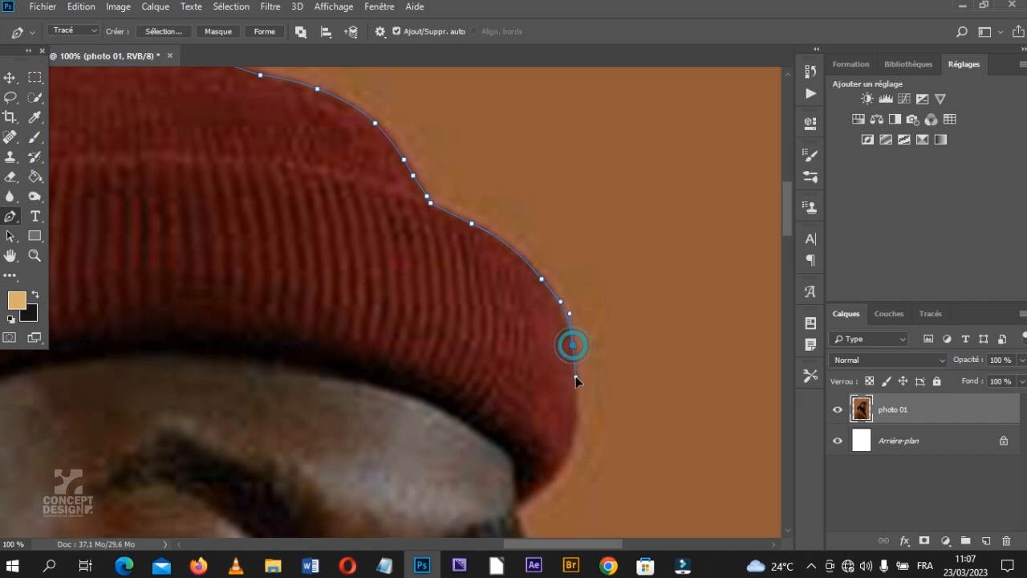
pyautogui.scroll(-3, 575, 375)
pyautogui.moveTo(569, 311); pyautogui.dragTo(570, 328)
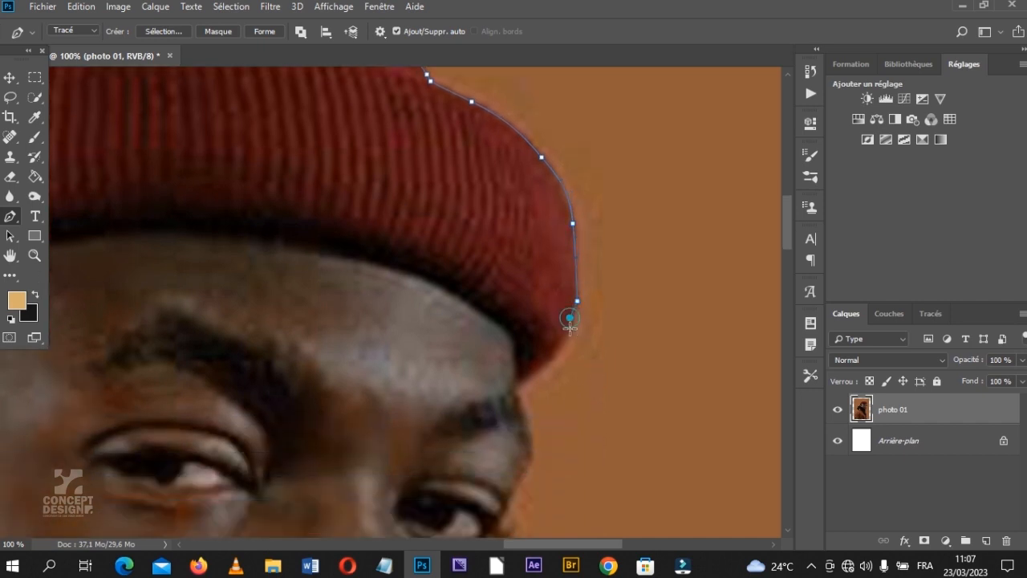
pyautogui.click(552, 354)
pyautogui.moveTo(529, 373); pyautogui.dragTo(518, 381)
pyautogui.scroll(-3, 523, 385)
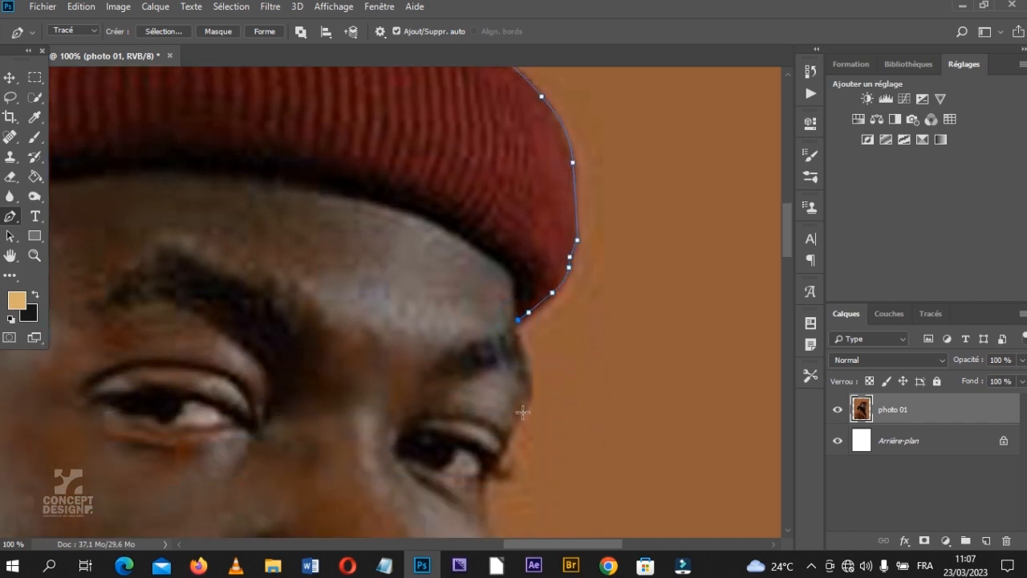
pyautogui.click(532, 315)
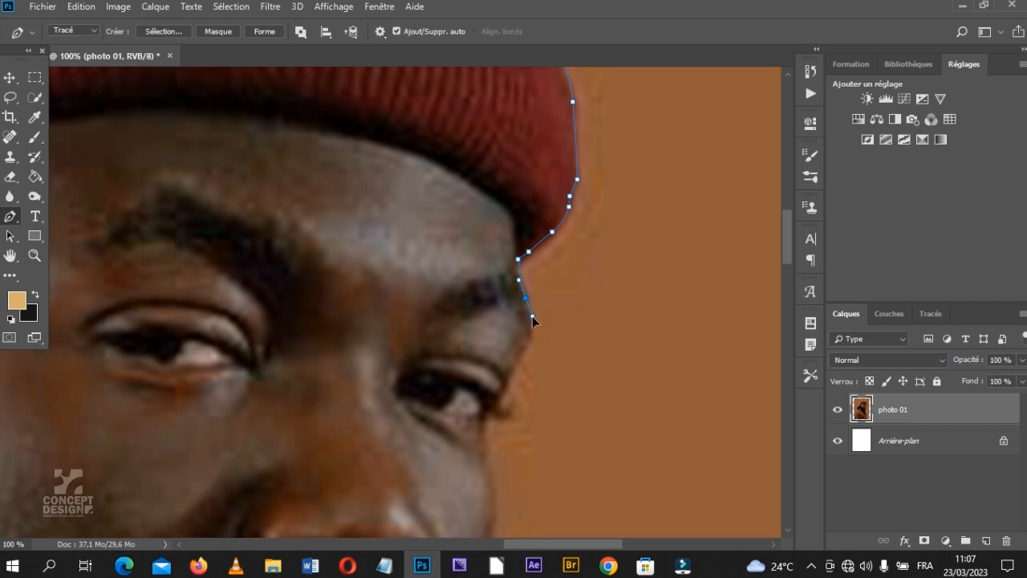
pyautogui.click(83, 6)
pyautogui.click(120, 18)
# Step: Trace the path from the forehead around the brow and down to the outer corner of the eye
pyautogui.click(518, 275)
pyautogui.click(527, 303)
pyautogui.moveTo(530, 333); pyautogui.dragTo(525, 346)
pyautogui.scroll(-3, 515, 247)
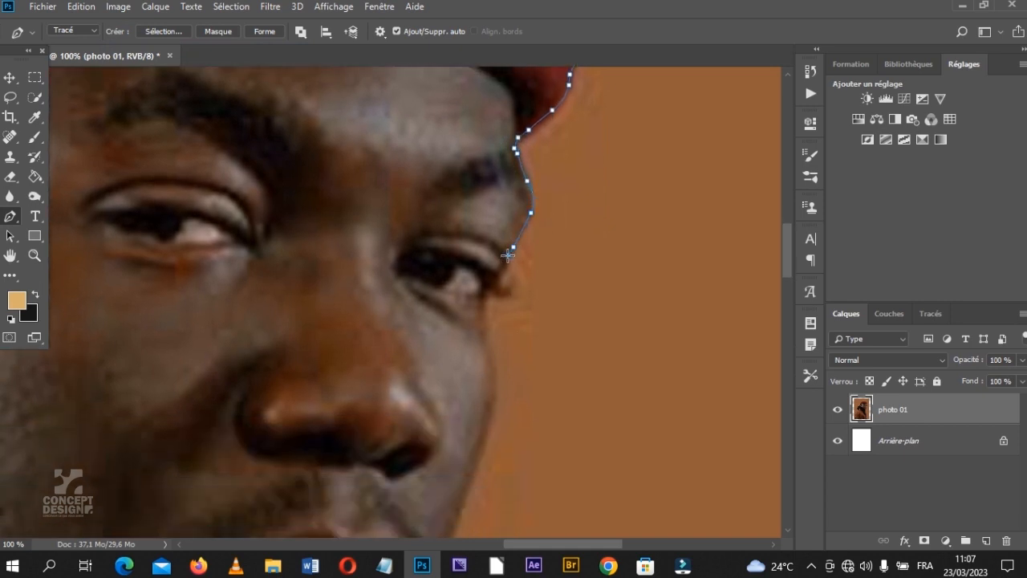
pyautogui.click(498, 282)
pyautogui.click(490, 288)
pyautogui.click(487, 295)
# Step: Outline the cheek with the path from below the eye down to beside the mouth
pyautogui.scroll(-3, 484, 300)
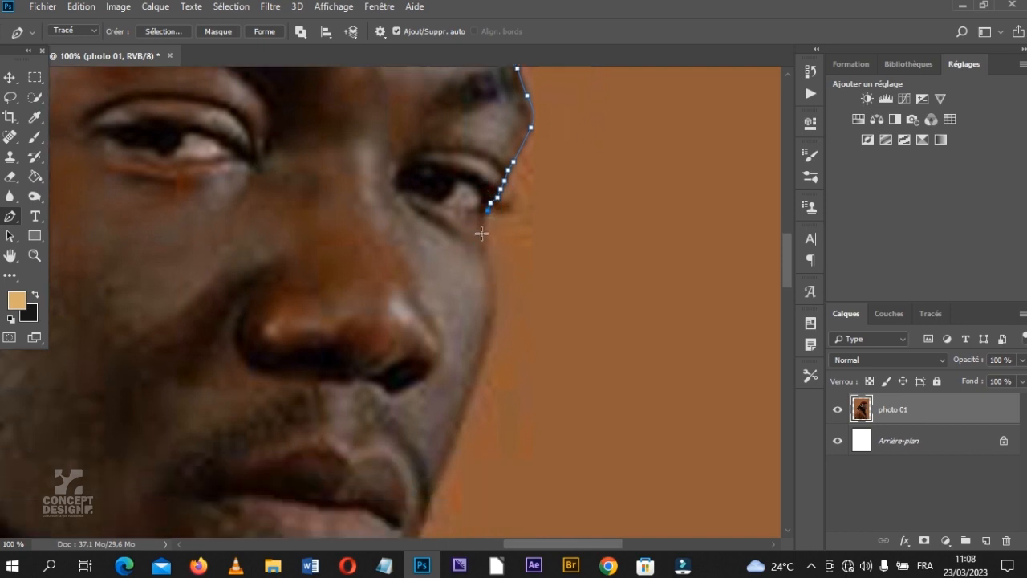
pyautogui.scroll(-2, 481, 256)
pyautogui.moveTo(493, 259); pyautogui.dragTo(484, 289)
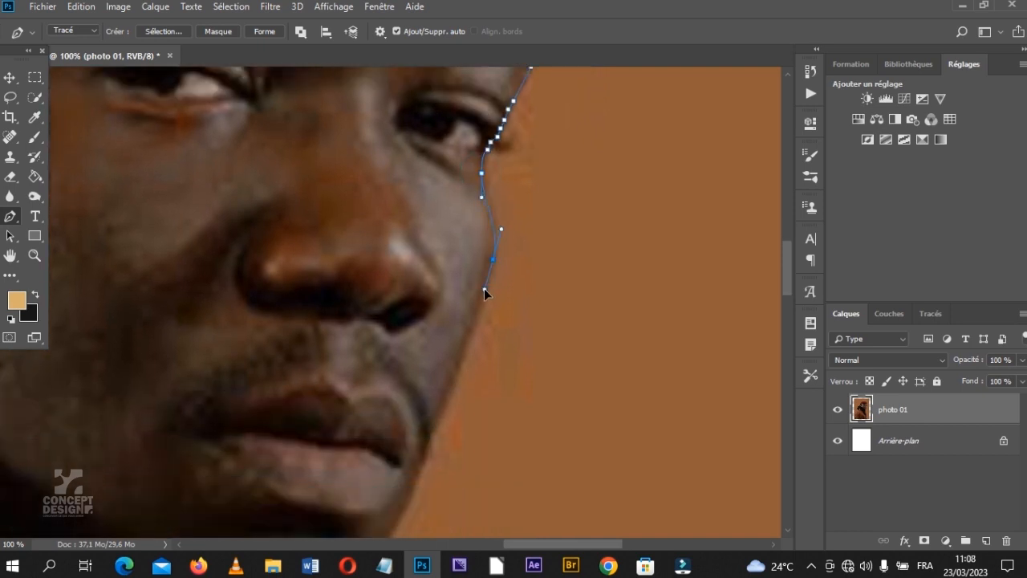
pyautogui.scroll(-5, 484, 288)
pyautogui.click(435, 288)
pyautogui.click(427, 305)
pyautogui.click(419, 333)
# Step: Trace the path around the chin to the point beneath it where the black hood begins
pyautogui.scroll(-4, 409, 323)
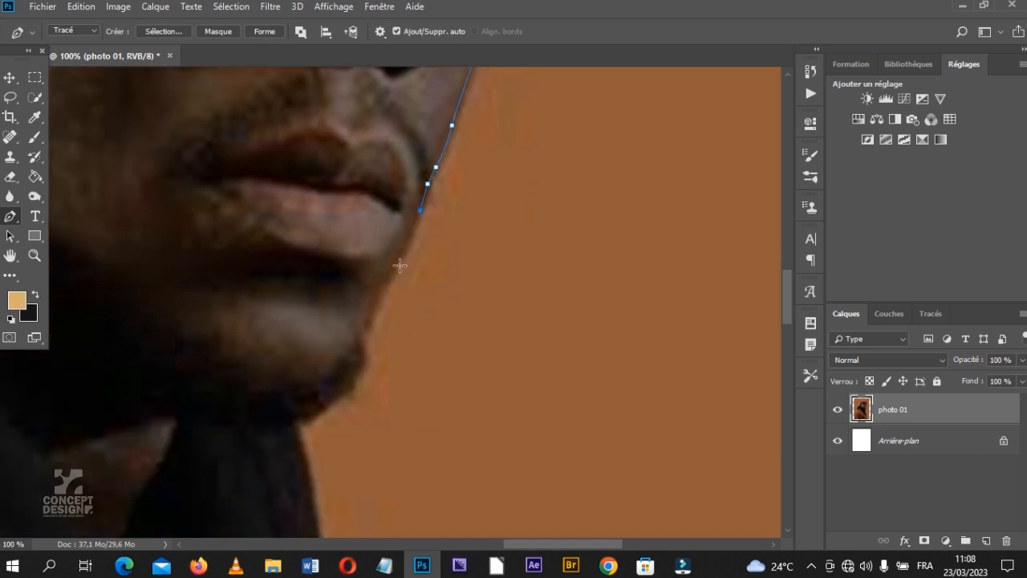
pyautogui.moveTo(370, 326); pyautogui.dragTo(370, 330)
pyautogui.click(365, 347)
pyautogui.click(365, 360)
pyautogui.scroll(-4, 356, 358)
pyautogui.click(357, 279)
pyautogui.click(354, 291)
pyautogui.click(341, 295)
pyautogui.click(330, 306)
pyautogui.click(319, 312)
pyautogui.click(306, 319)
pyautogui.click(294, 320)
# Step: Trace the path from beneath the chin down the front edge of the black hood to the jacket collar
pyautogui.moveTo(299, 347); pyautogui.dragTo(306, 366)
pyautogui.scroll(-1, 307, 361)
pyautogui.scroll(-5, 306, 362)
pyautogui.click(318, 262)
pyautogui.click(321, 303)
pyautogui.moveTo(321, 349); pyautogui.dragTo(321, 363)
pyautogui.scroll(-4, 321, 364)
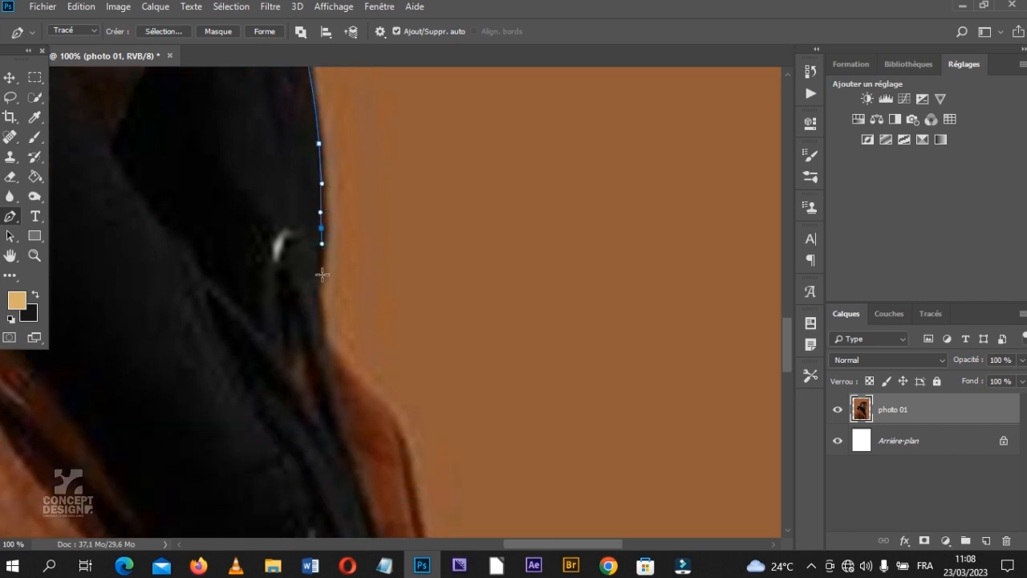
pyautogui.click(322, 289)
pyautogui.scroll(-4, 321, 289)
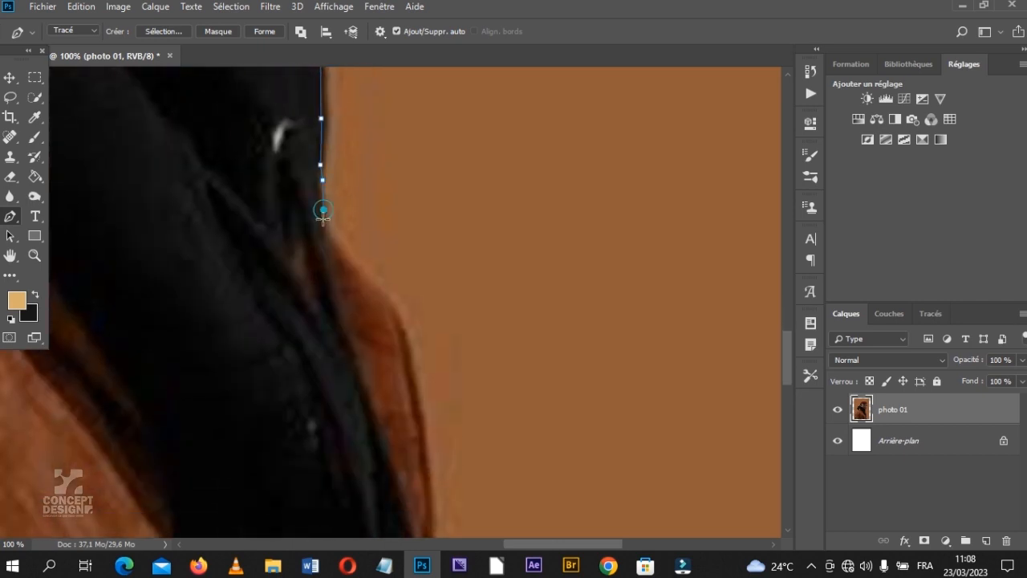
pyautogui.click(322, 211)
# Step: Outline the brown collar edge in front of the hood down to where the black hoodie front meets the background
pyautogui.scroll(-4, 321, 225)
pyautogui.moveTo(403, 222); pyautogui.dragTo(419, 300)
pyautogui.scroll(-5, 416, 302)
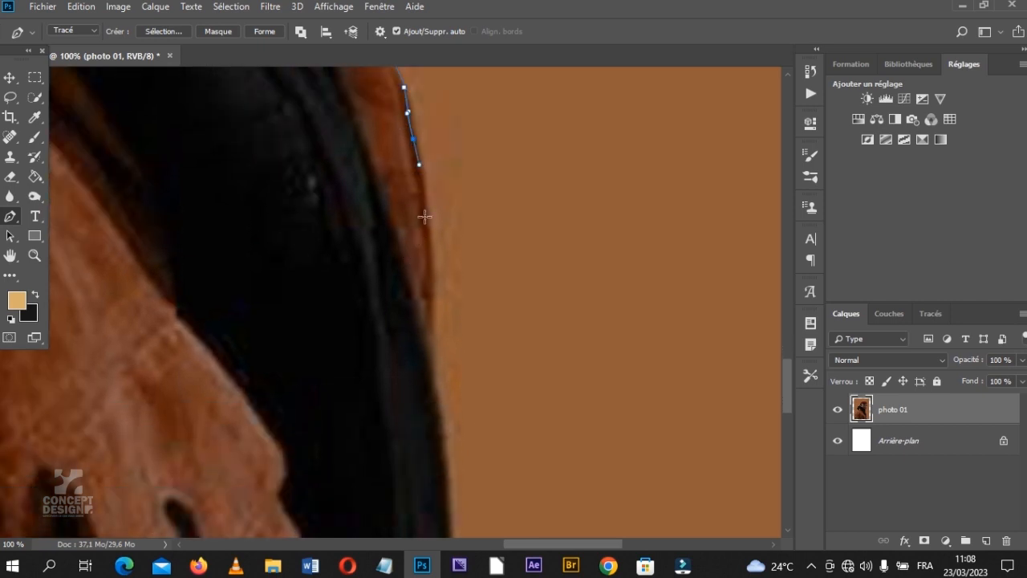
pyautogui.scroll(-4, 431, 273)
pyautogui.moveTo(431, 194); pyautogui.dragTo(432, 211)
pyautogui.scroll(-3, 426, 216)
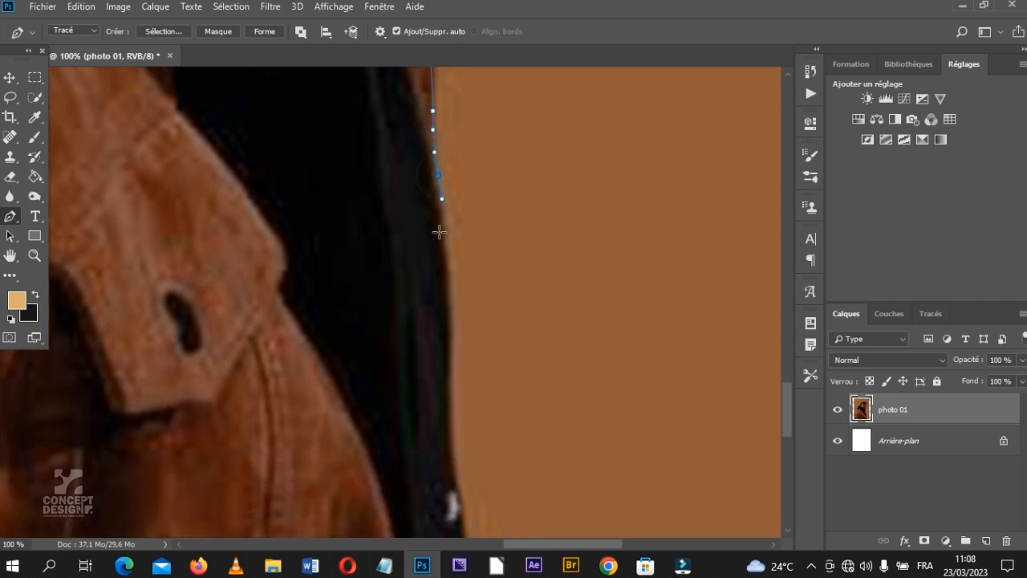
# Step: Continue the path down the black front edge to just past the small pale metal detail
pyautogui.scroll(-5, 442, 236)
pyautogui.moveTo(444, 158); pyautogui.dragTo(449, 228)
pyautogui.scroll(-3, 444, 229)
pyautogui.scroll(-2, 444, 229)
pyautogui.click(454, 244)
pyautogui.moveTo(459, 266); pyautogui.dragTo(458, 278)
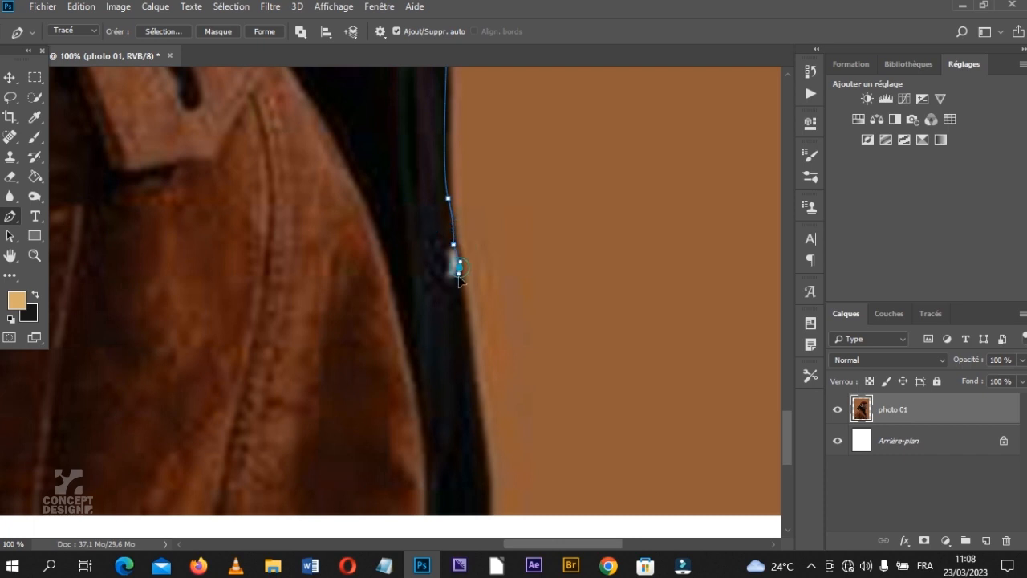
pyautogui.click(463, 297)
# Step: Trace the remaining front edge to the photo's lower border and close the path at its starting anchor below the sleeve
pyautogui.scroll(-3, 473, 277)
pyautogui.click(472, 251)
pyautogui.click(483, 313)
pyautogui.click(488, 348)
pyautogui.click(484, 390)
pyautogui.moveTo(514, 544); pyautogui.dragTo(315, 543)
pyautogui.click(263, 385)
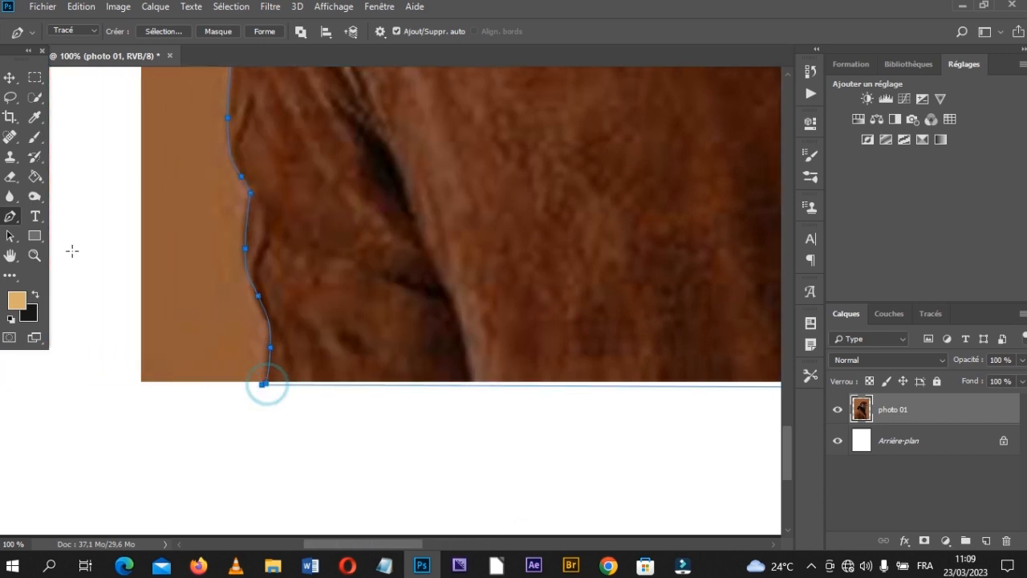
# Step: Convert the closed path into a new selection with a 0-pixel feather and mask the photo 01 layer with it
pyautogui.click(34, 255)
pyautogui.click(77, 32)
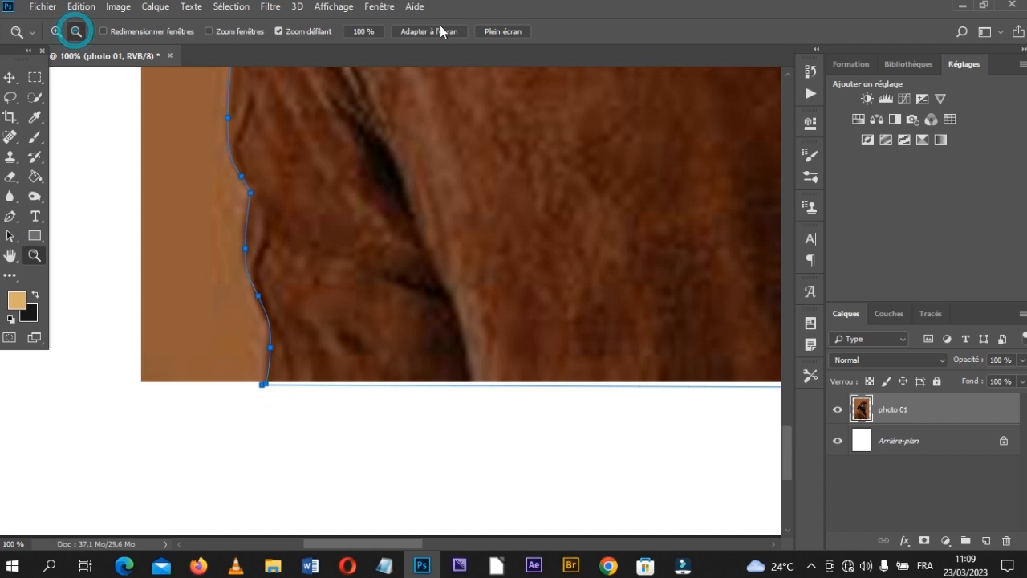
pyautogui.click(440, 31)
pyautogui.click(279, 170)
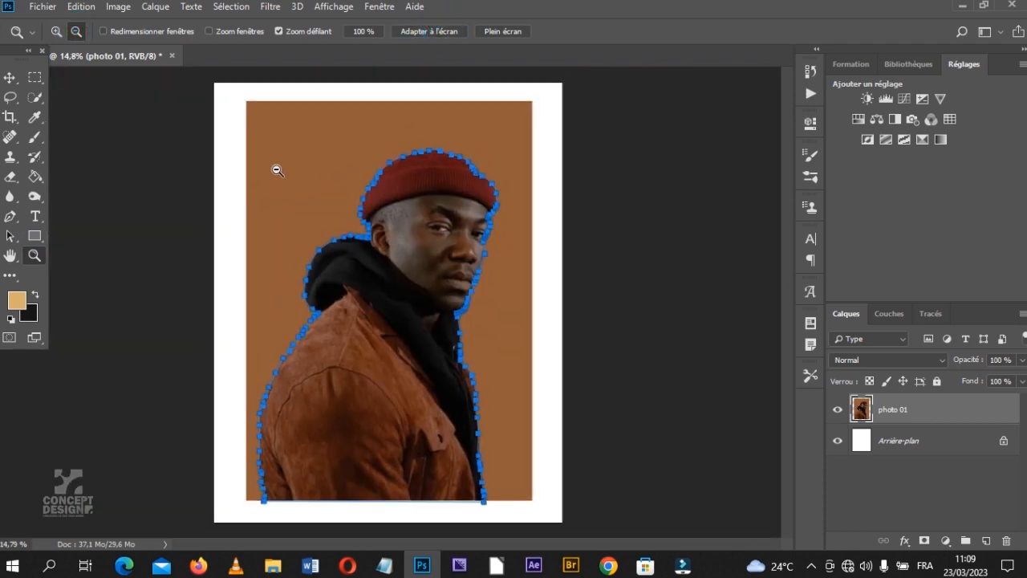
pyautogui.click(14, 216)
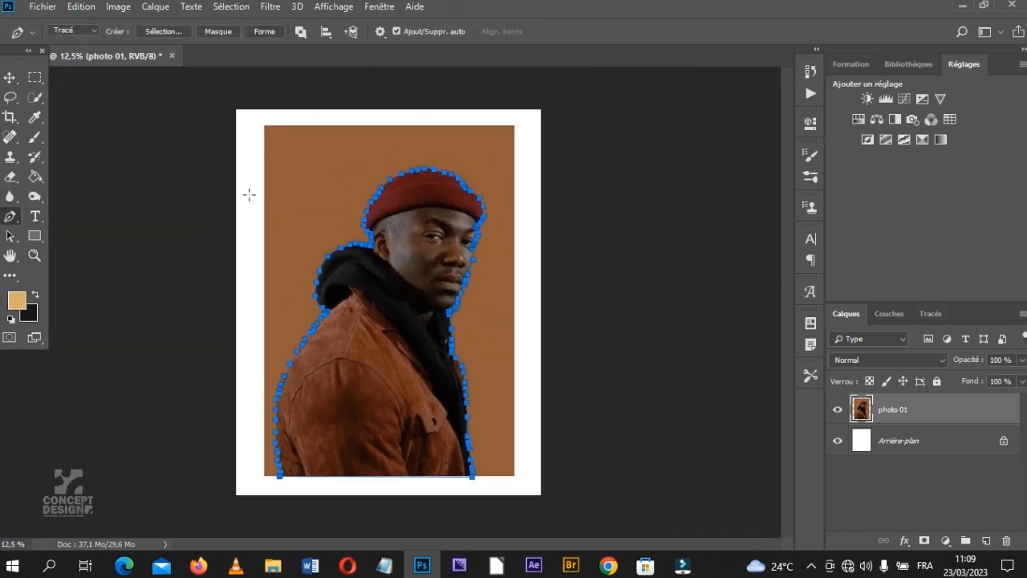
pyautogui.rightClick(282, 199)
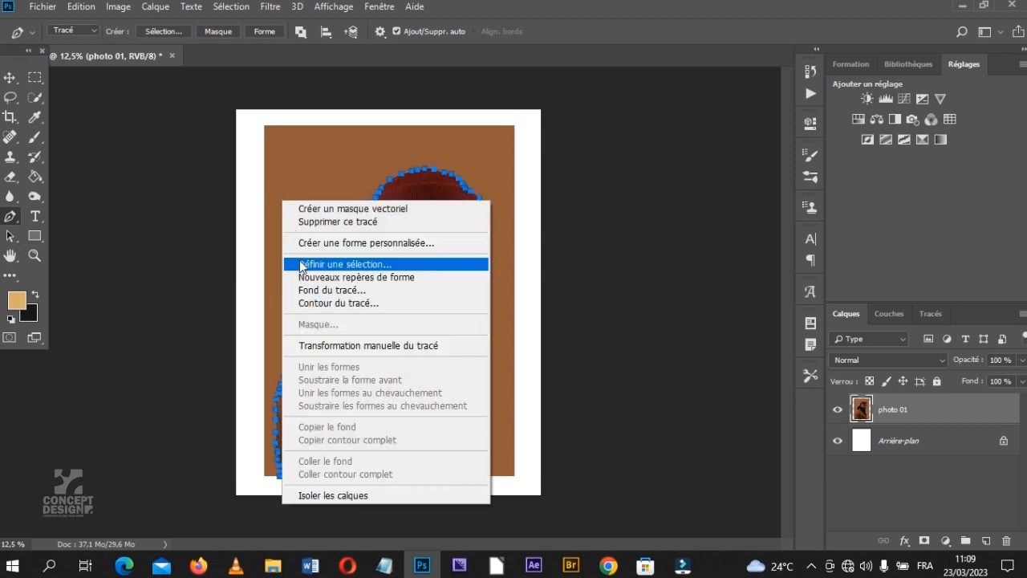
pyautogui.click(299, 260)
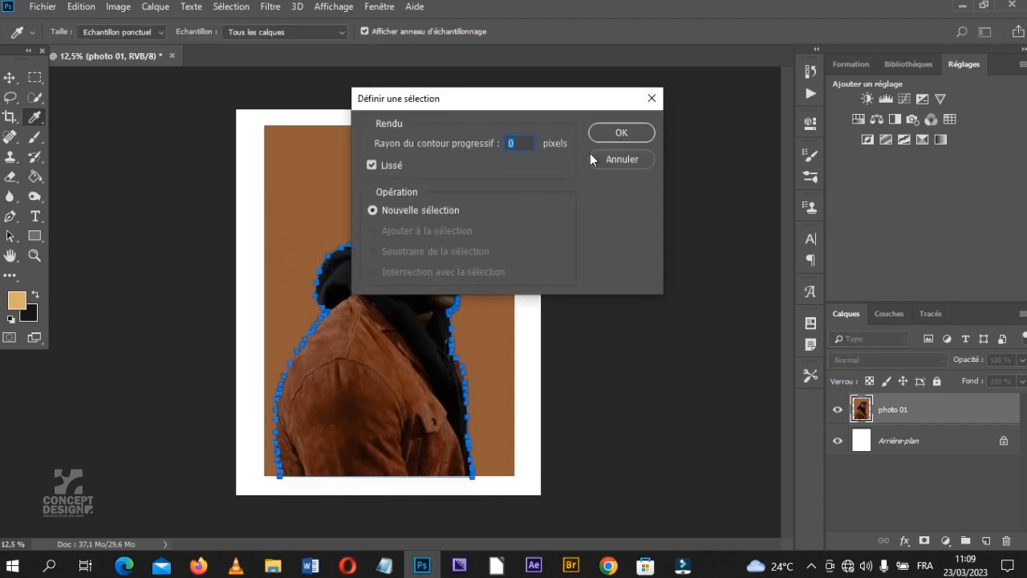
pyautogui.click(602, 135)
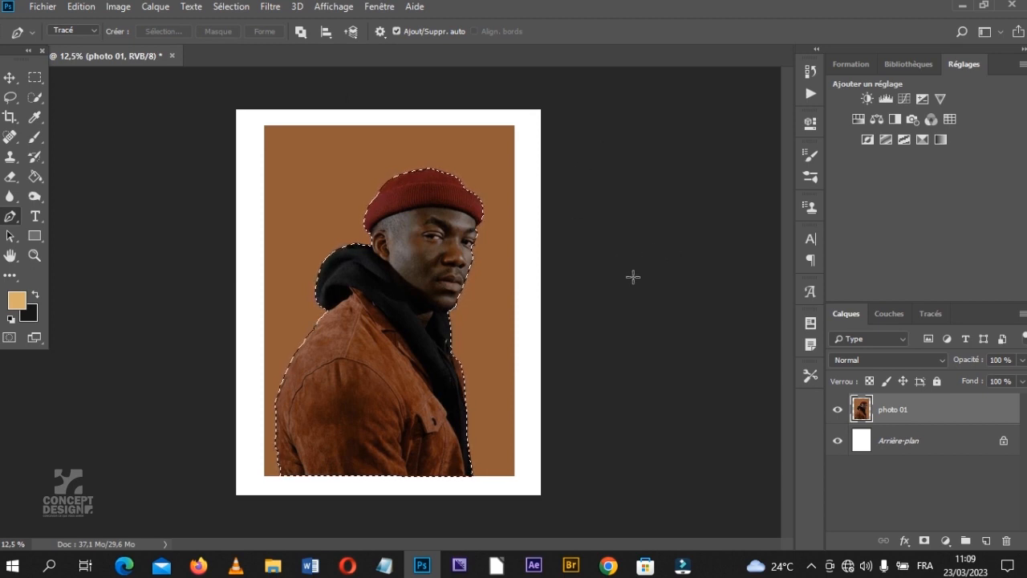
pyautogui.click(924, 542)
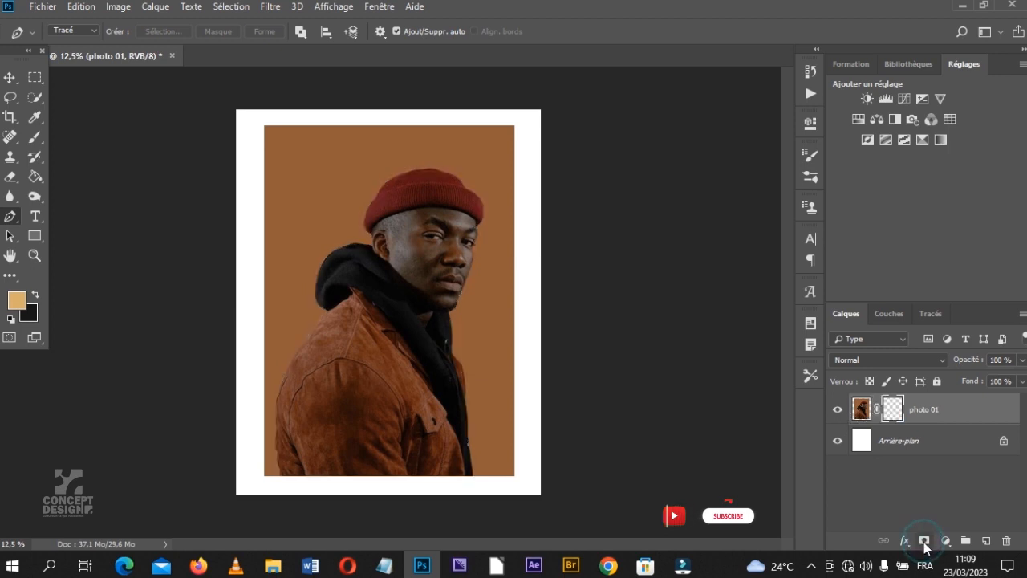
# Step: Convert the masked photo 01 layer to a smart object and rasterize it
pyautogui.rightClick(956, 422)
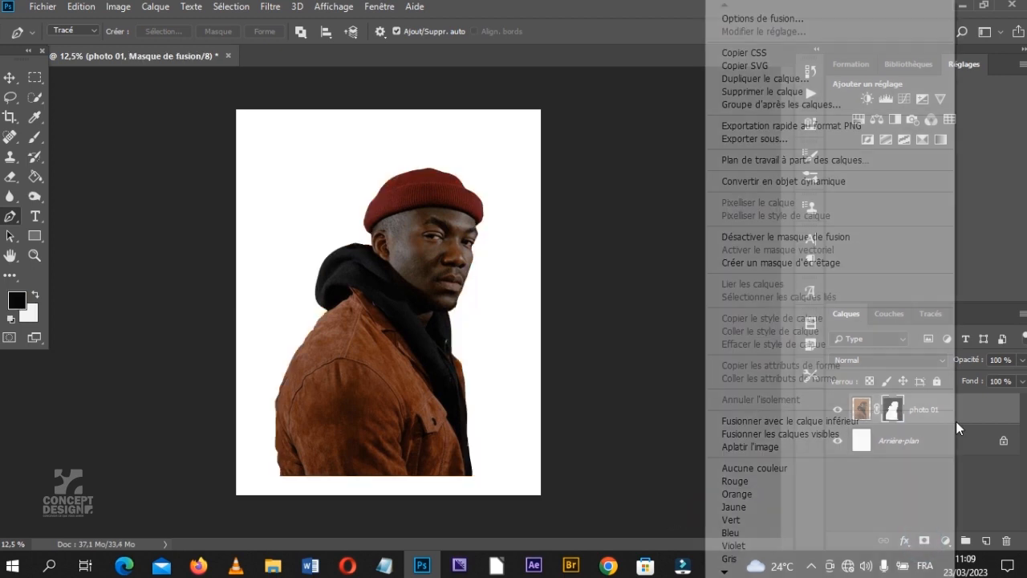
pyautogui.click(767, 183)
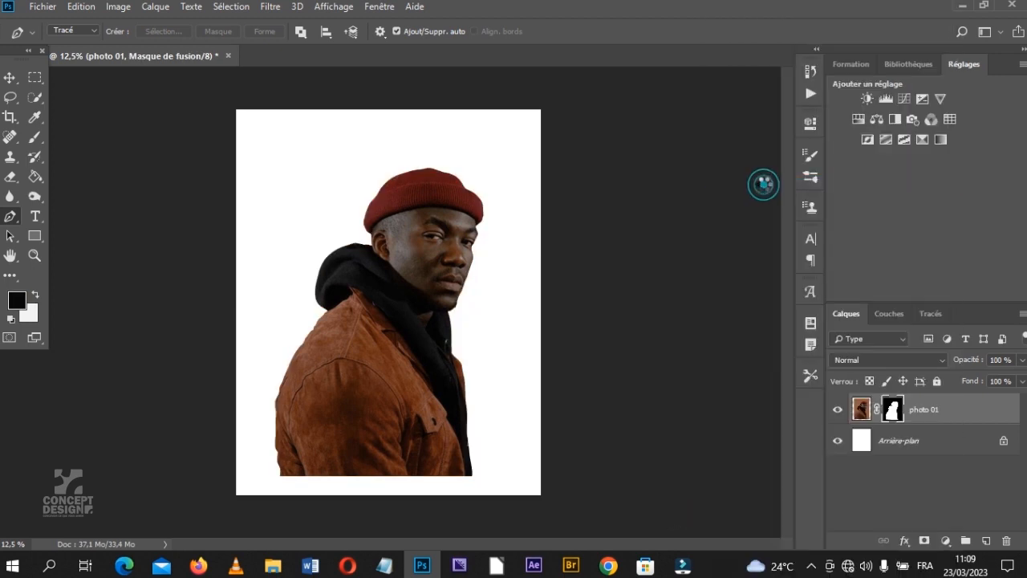
pyautogui.rightClick(939, 399)
pyautogui.click(763, 259)
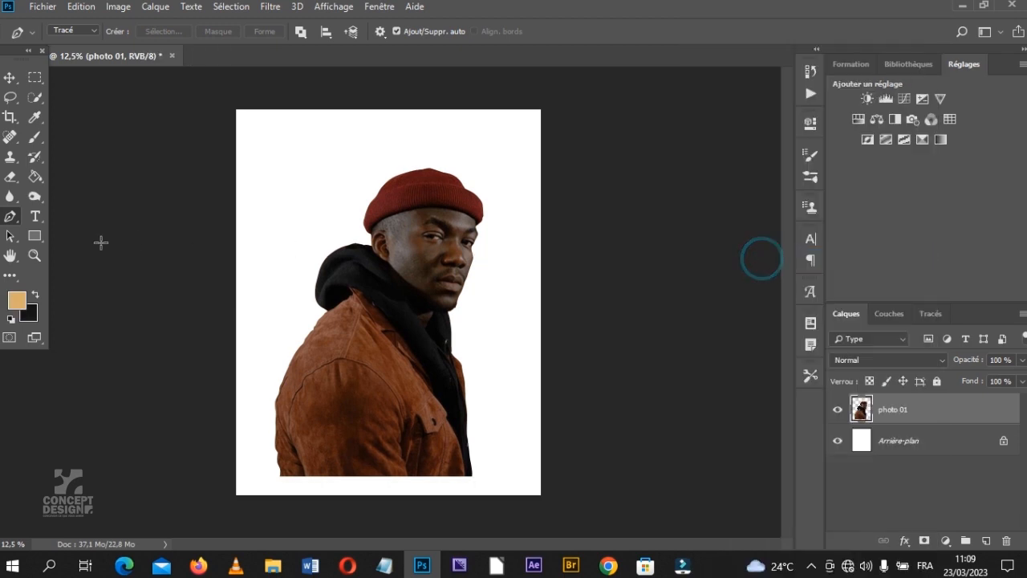
# Step: Soften the outer edge of the jacket sleeve using the Blur tool with a 79 px brush
pyautogui.click(34, 255)
pyautogui.moveTo(303, 386); pyautogui.dragTo(227, 420)
pyautogui.scroll(-2, 228, 421)
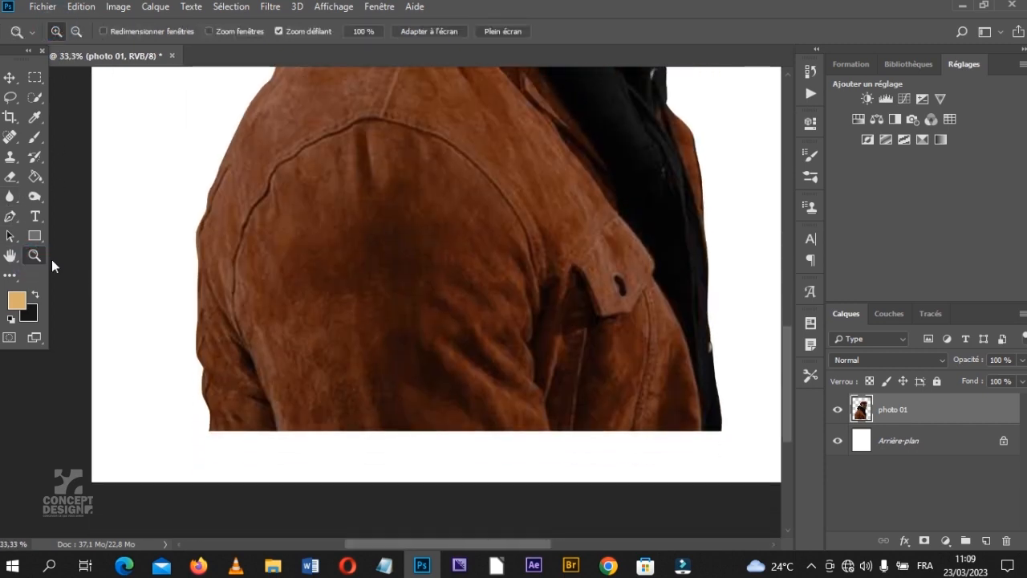
pyautogui.click(9, 195)
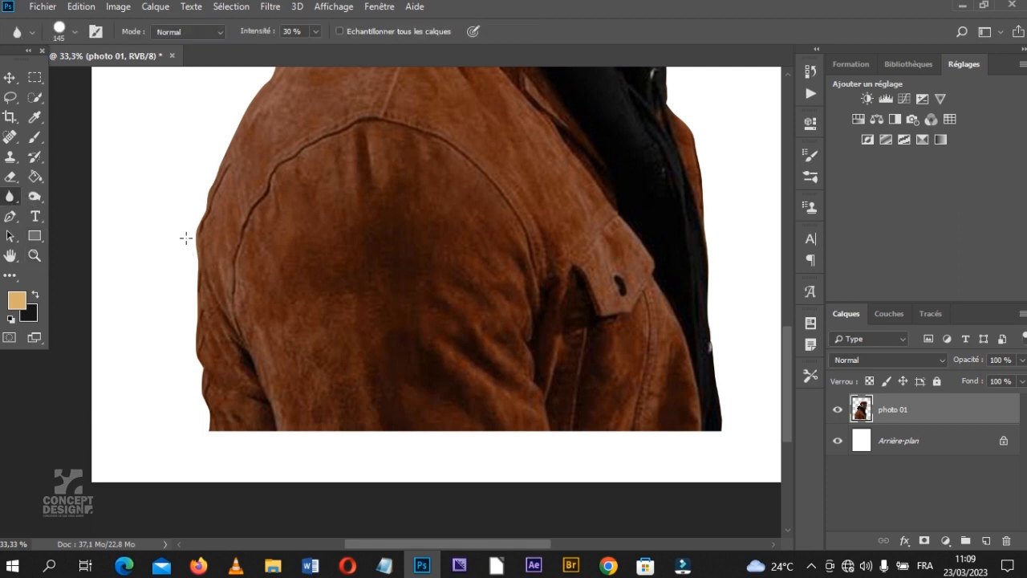
pyautogui.click(74, 32)
pyautogui.click(115, 80)
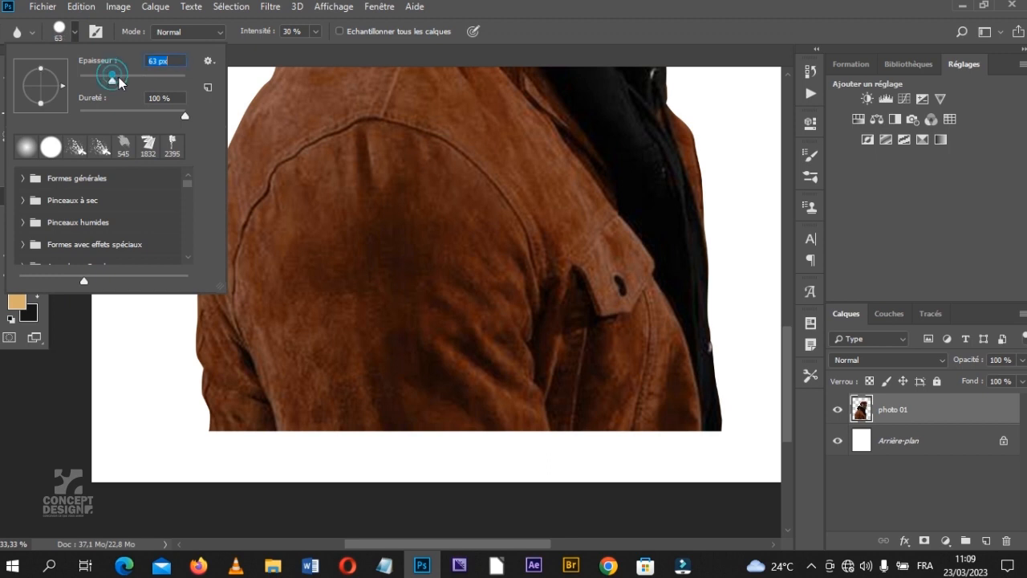
pyautogui.click(193, 316)
pyautogui.moveTo(196, 344); pyautogui.dragTo(196, 368)
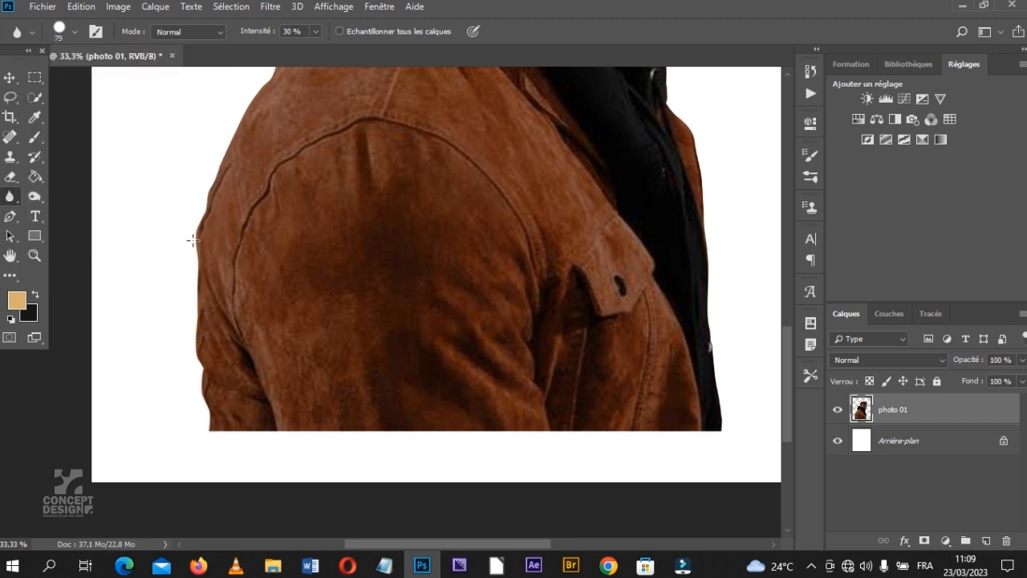
# Step: Blur the cutout edge along the jacket's shoulder and the back of the black hood
pyautogui.scroll(1, 309, 207)
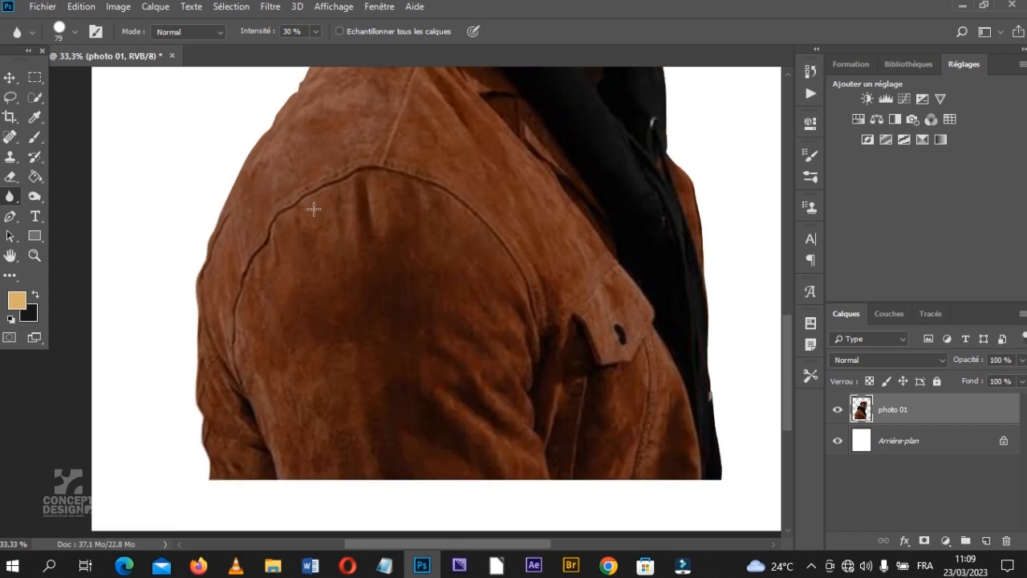
pyautogui.scroll(1, 314, 209)
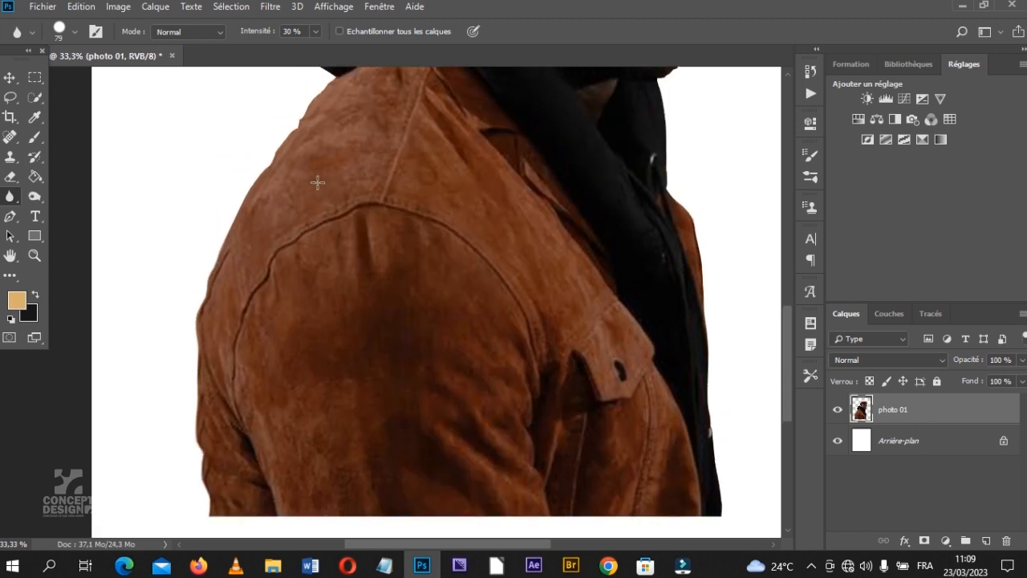
pyautogui.moveTo(300, 126)
pyautogui.mouseDown()
pyautogui.moveTo(246, 198)
pyautogui.moveTo(208, 292)
pyautogui.moveTo(283, 150)
pyautogui.mouseUp()
pyautogui.scroll(5, 339, 226)
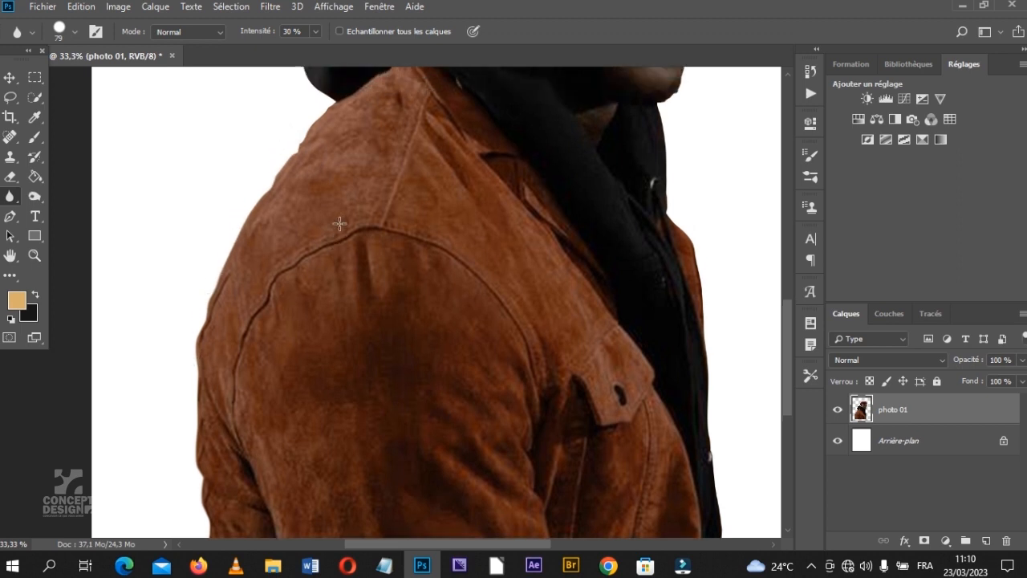
pyautogui.moveTo(337, 285)
pyautogui.mouseDown()
pyautogui.moveTo(302, 248)
pyautogui.moveTo(314, 187)
pyautogui.moveTo(300, 259)
pyautogui.moveTo(333, 291)
pyautogui.mouseUp()
pyautogui.moveTo(305, 245); pyautogui.dragTo(324, 169)
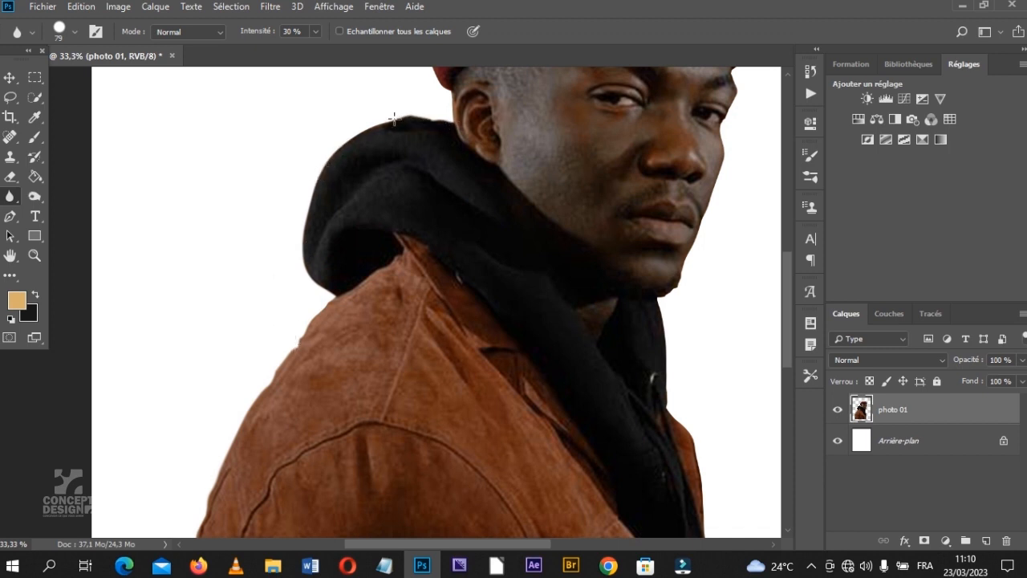
# Step: Blur the cutout edge around the red beanie, from its back over the crown to the front of the cuff
pyautogui.scroll(4, 374, 155)
pyautogui.moveTo(493, 142); pyautogui.dragTo(445, 190)
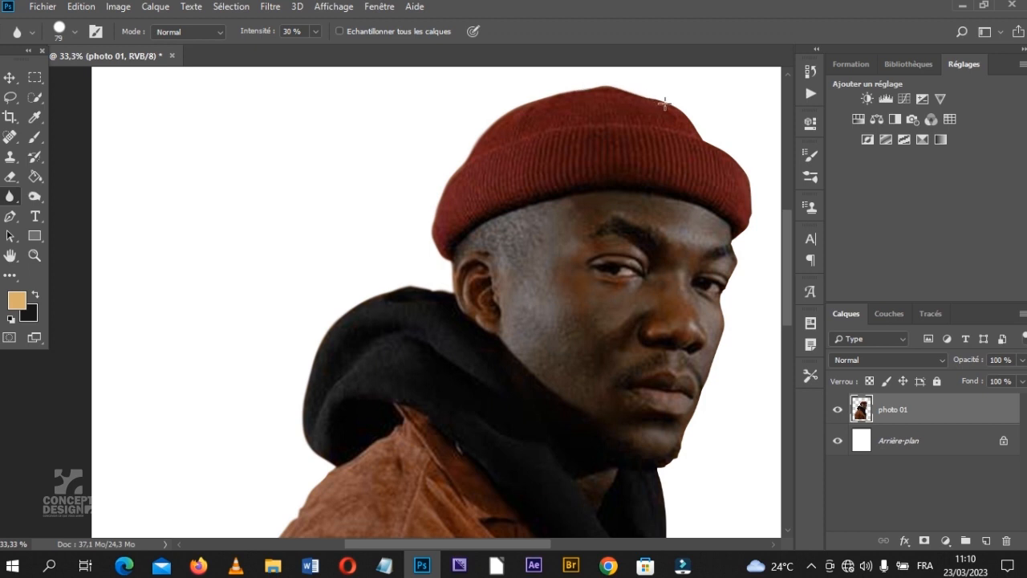
pyautogui.moveTo(688, 117); pyautogui.dragTo(694, 135)
pyautogui.moveTo(449, 544); pyautogui.dragTo(516, 549)
pyautogui.moveTo(485, 159); pyautogui.dragTo(503, 169)
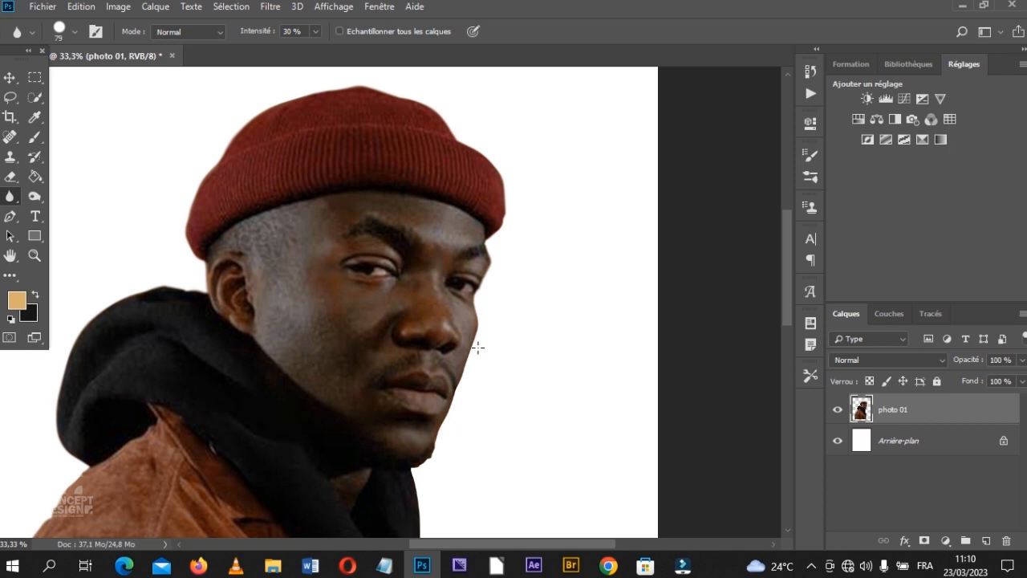
# Step: Blur the front edge of the hoodie and jacket down to the photo's lower border
pyautogui.scroll(-5, 477, 325)
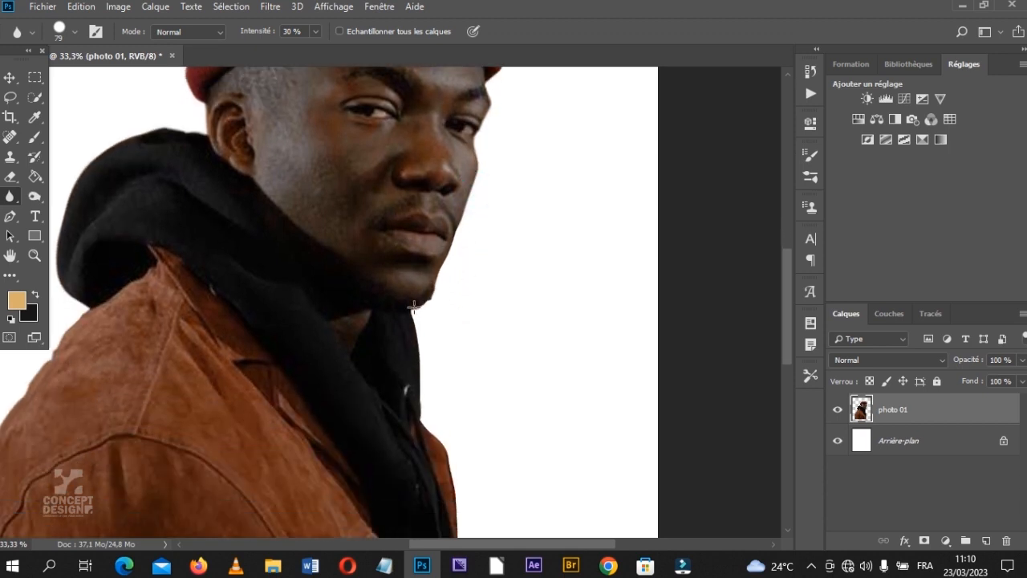
pyautogui.scroll(-7, 412, 305)
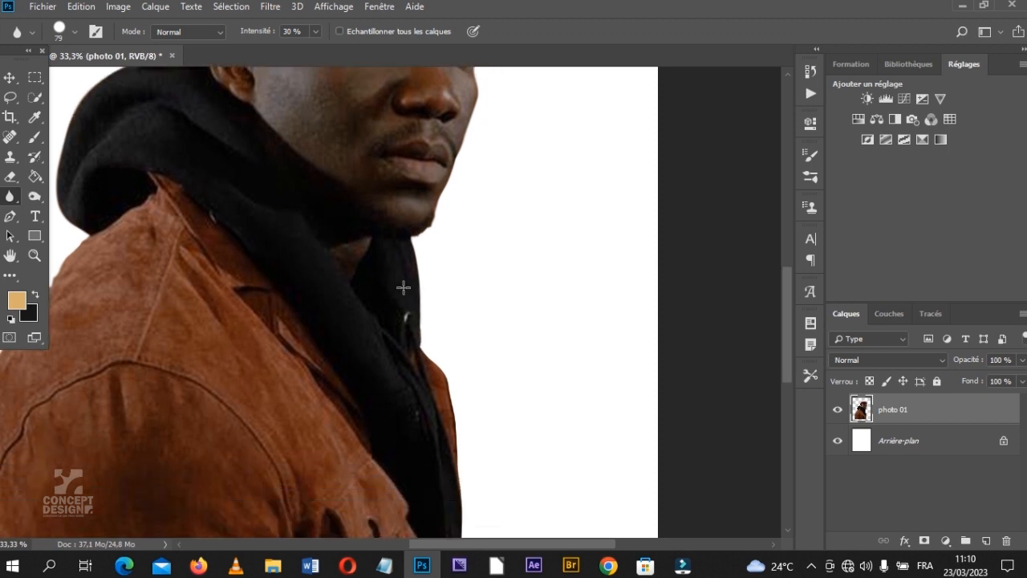
pyautogui.moveTo(434, 189)
pyautogui.mouseDown()
pyautogui.moveTo(453, 215)
pyautogui.moveTo(455, 250)
pyautogui.moveTo(444, 214)
pyautogui.moveTo(454, 270)
pyautogui.mouseUp()
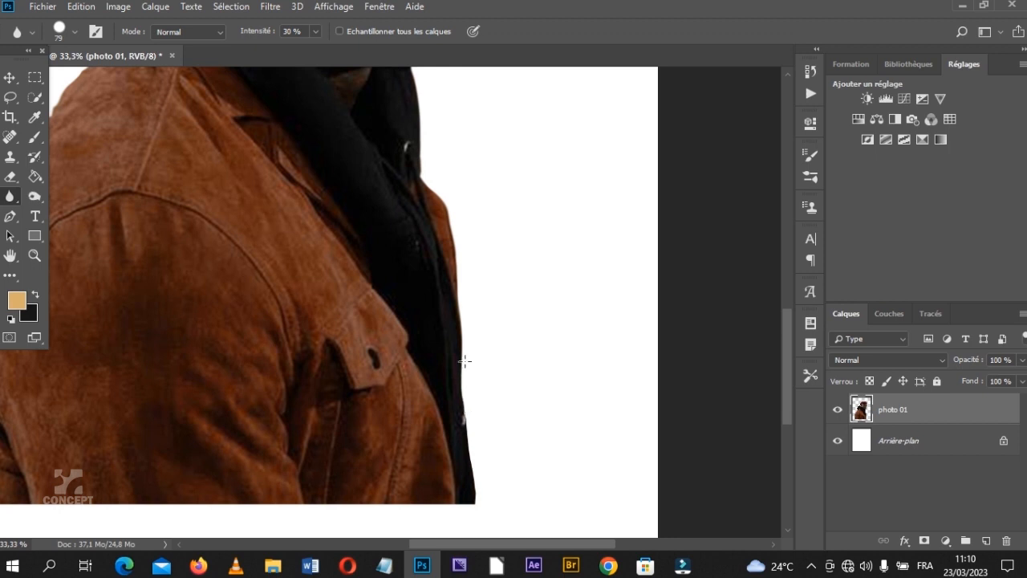
pyautogui.moveTo(463, 461); pyautogui.dragTo(472, 507)
# Step: Sample the brown of the jacket as the foreground colour with the Eyedropper
pyautogui.click(35, 257)
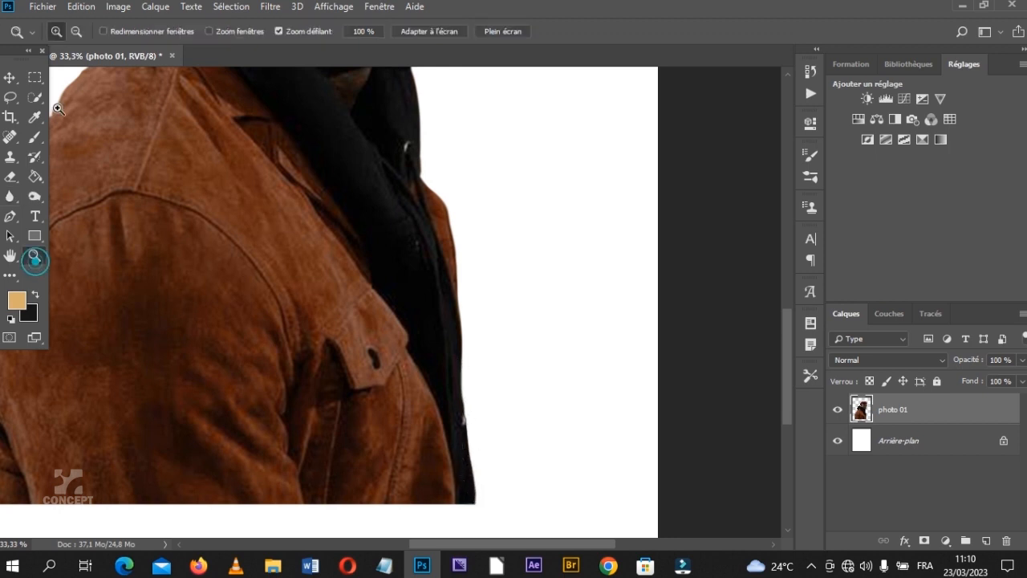
pyautogui.click(75, 31)
pyautogui.click(429, 32)
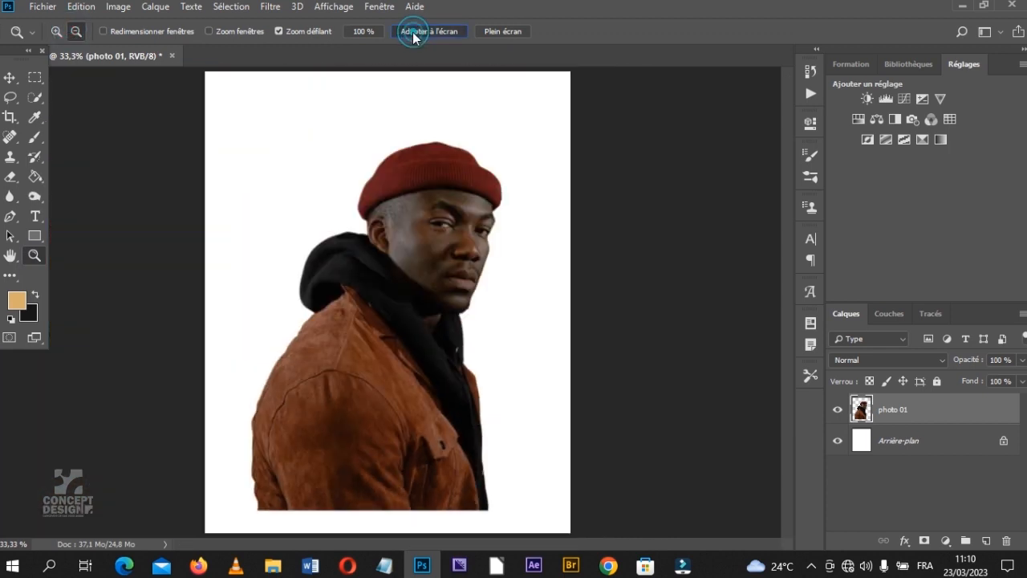
pyautogui.click(283, 230)
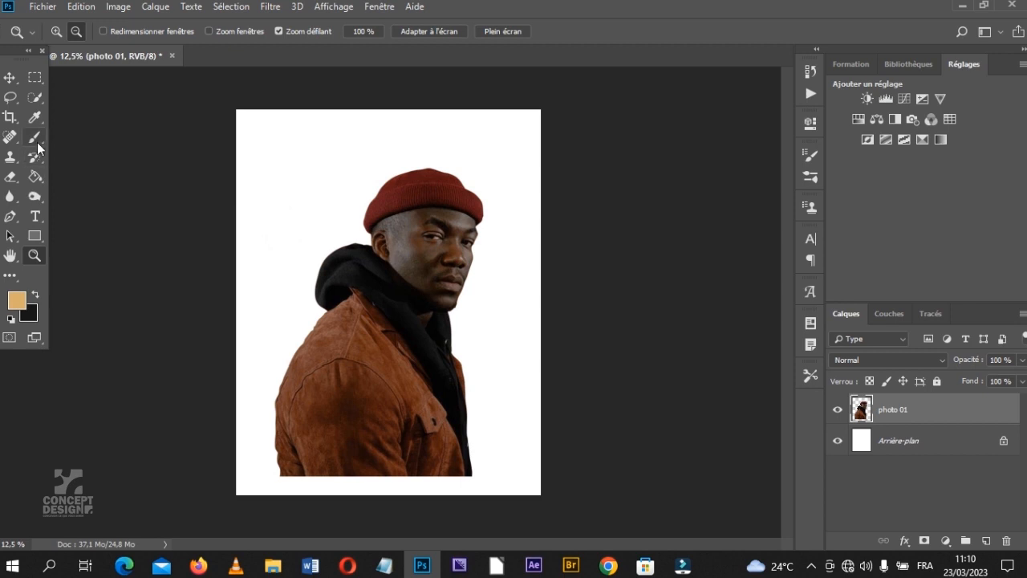
pyautogui.click(34, 118)
pyautogui.click(318, 341)
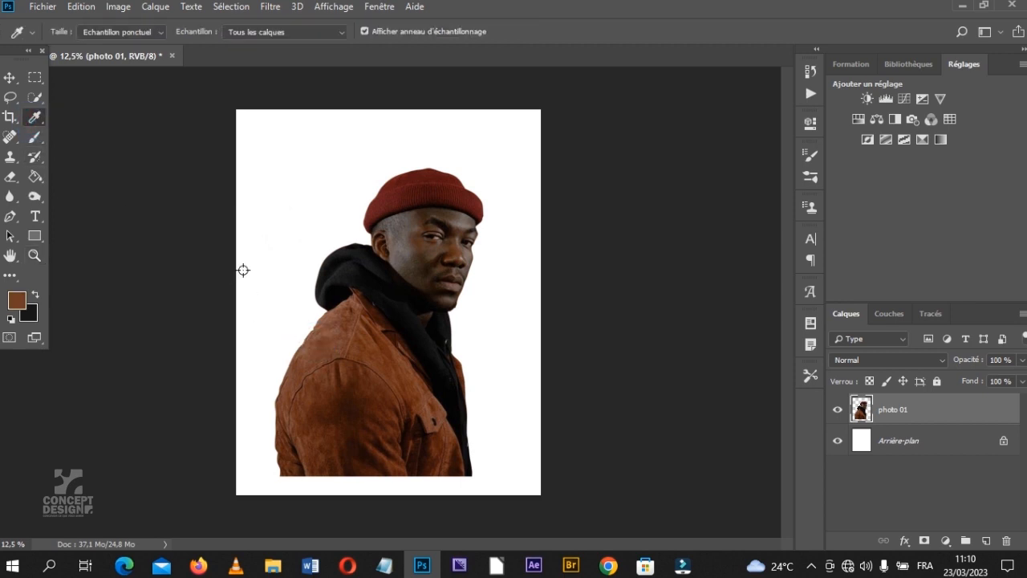
# Step: Add a new layer directly above the Arrière-plan layer and hide the photo 01 layer
pyautogui.click(911, 440)
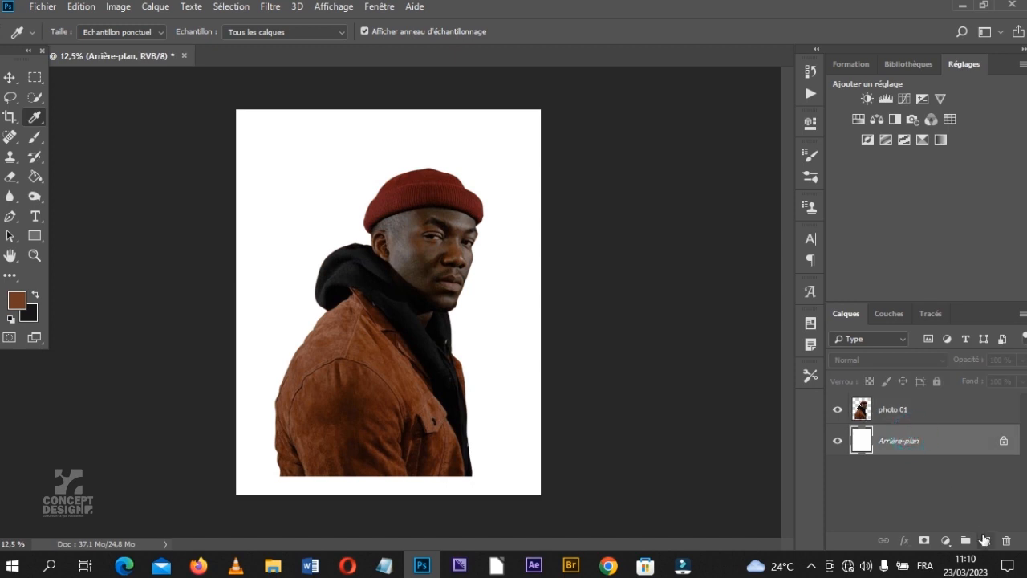
pyautogui.click(987, 543)
pyautogui.click(837, 409)
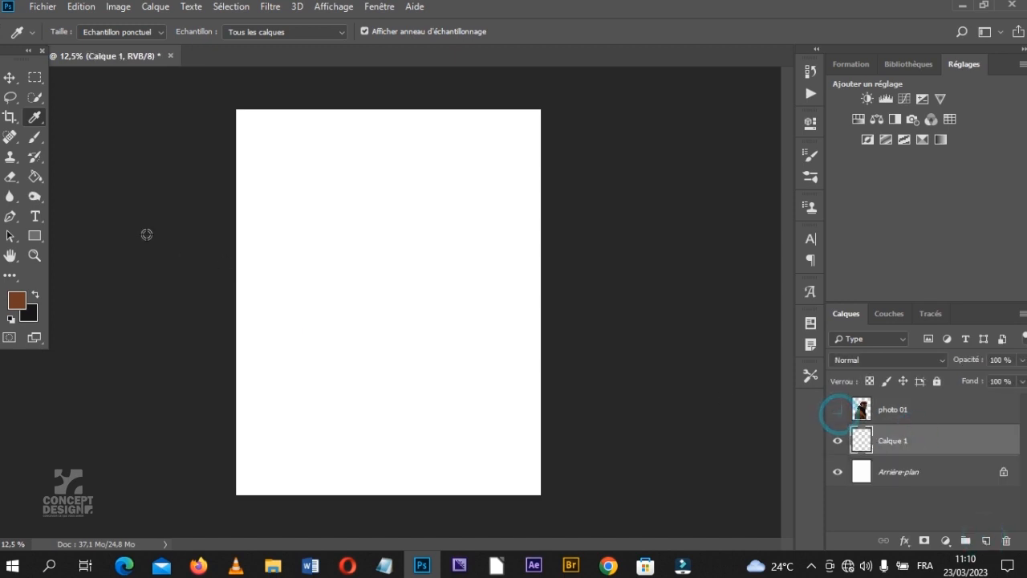
# Step: Fill the new Calque 1 layer with the sampled brown using the Paint Bucket and show the photo 01 layer again
pyautogui.click(36, 176)
pyautogui.click(260, 215)
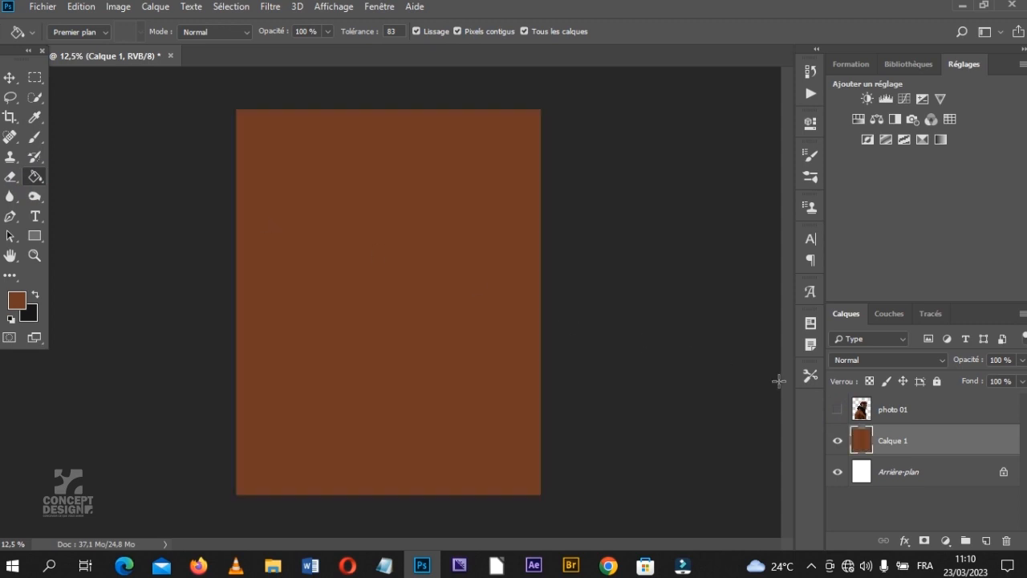
pyautogui.click(837, 409)
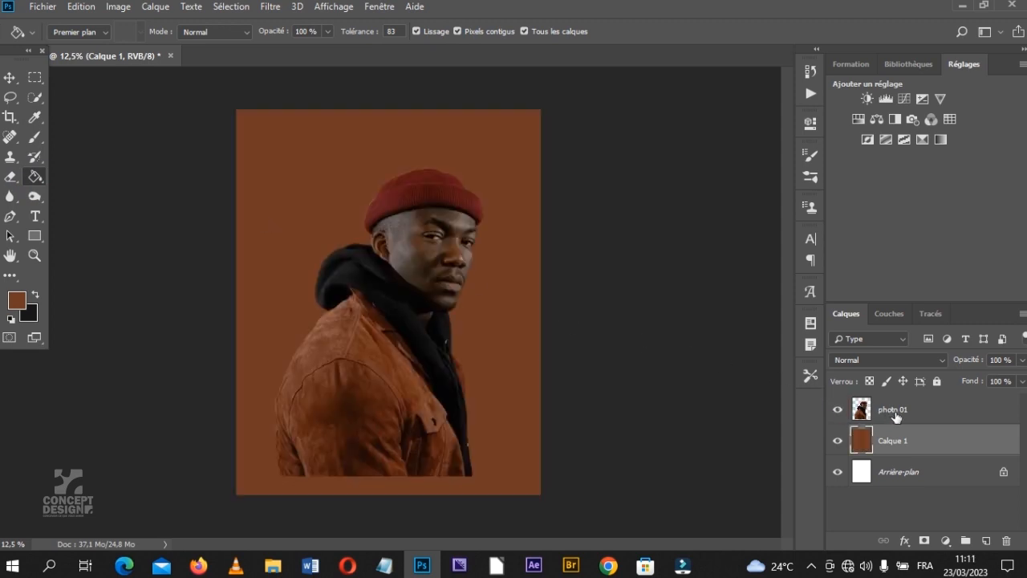
# Step: Move the man on the photo 01 layer slightly upward on the canvas
pyautogui.click(931, 417)
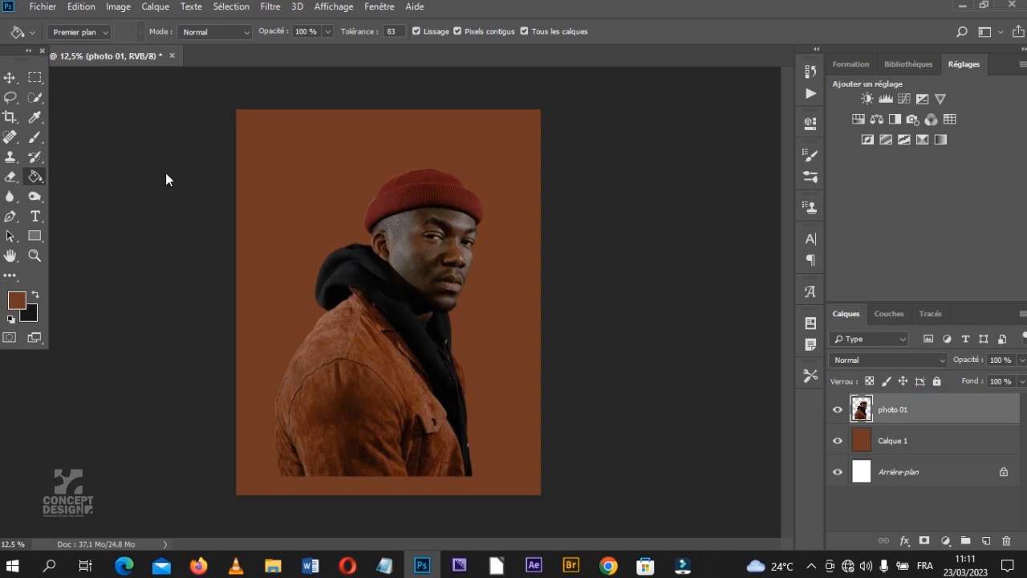
pyautogui.click(9, 79)
pyautogui.moveTo(427, 226)
pyautogui.mouseDown()
pyautogui.moveTo(421, 192)
pyautogui.moveTo(434, 210)
pyautogui.mouseUp()
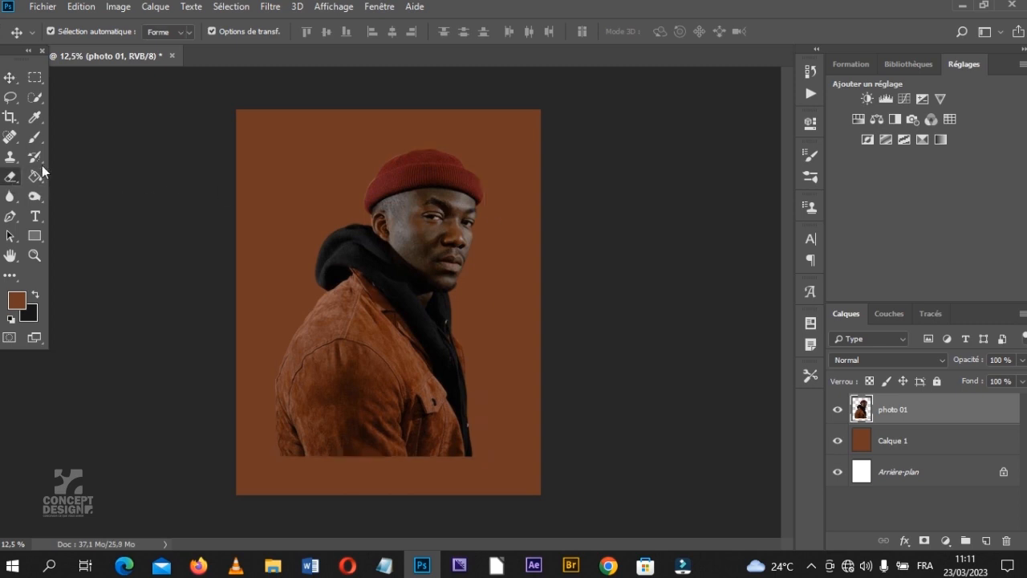
# Step: Fade the jacket's lower edge into the brown background with a soft 2086 px Eraser at 0 % hardness
pyautogui.click(75, 36)
pyautogui.moveTo(170, 79); pyautogui.dragTo(178, 79)
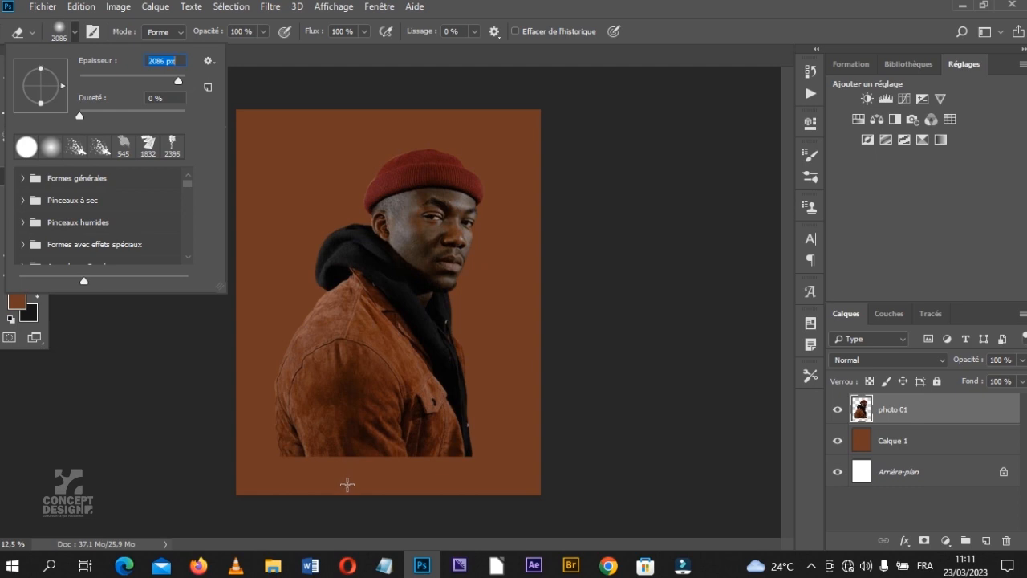
pyautogui.click(347, 484)
pyautogui.click(347, 486)
pyautogui.click(410, 492)
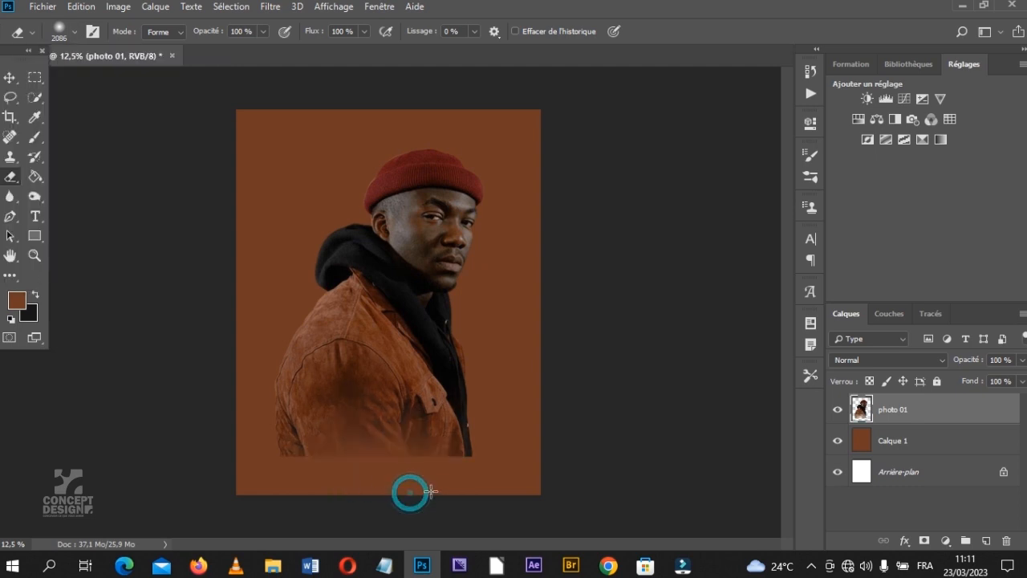
pyautogui.click(465, 482)
pyautogui.click(471, 481)
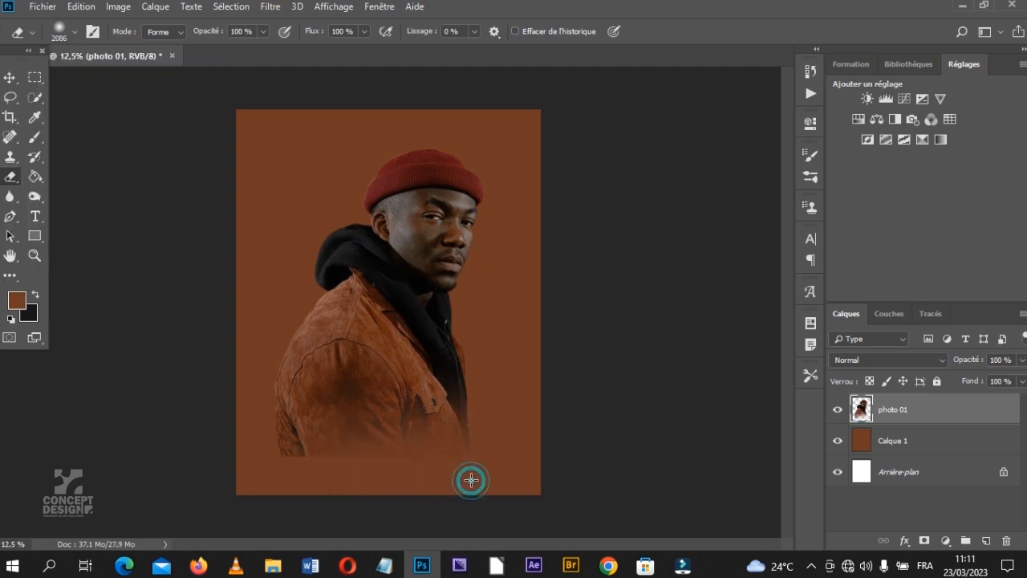
pyautogui.click(337, 478)
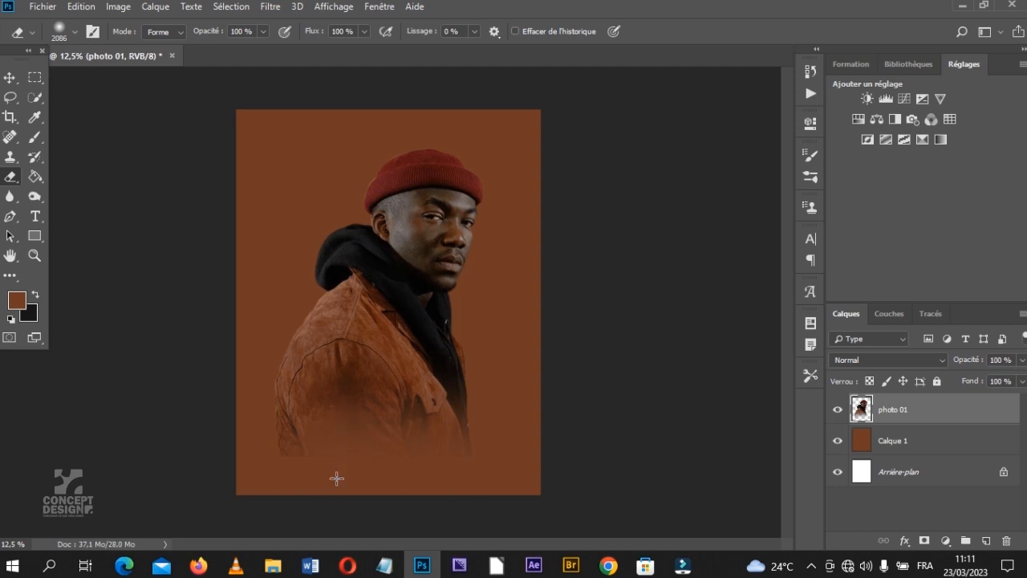
pyautogui.click(288, 465)
pyautogui.click(470, 463)
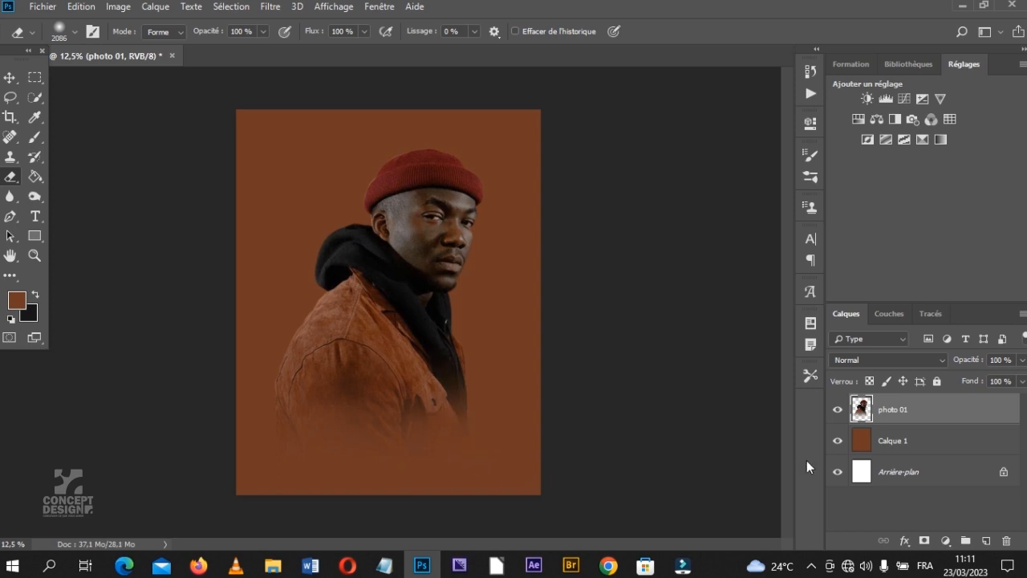
# Step: Hide Calque 1 temporarily and erase the leftover lower-left edge of the jacket with soft 455 px and 2086 px Eraser sizes
pyautogui.click(837, 440)
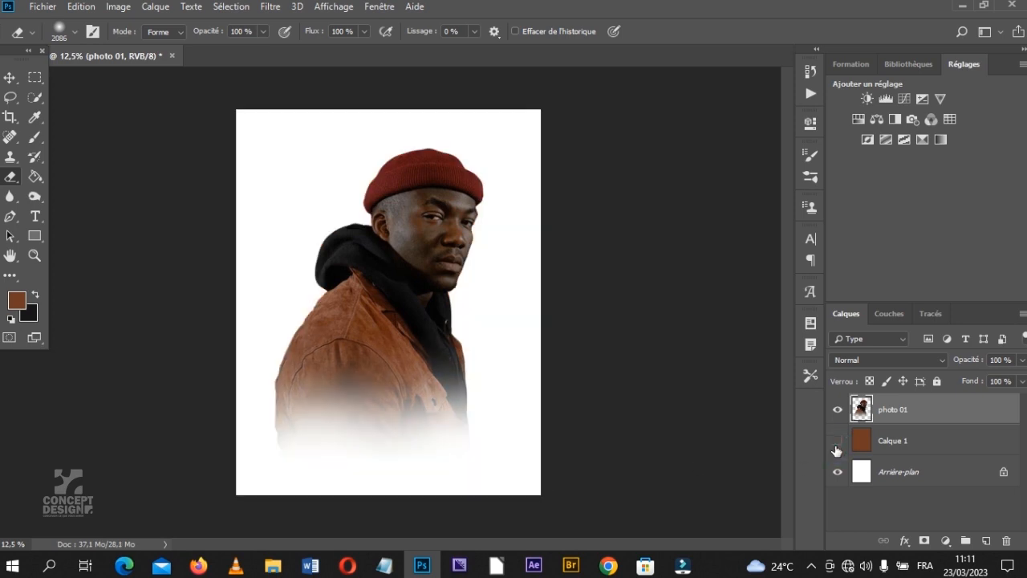
pyautogui.click(75, 32)
pyautogui.click(172, 79)
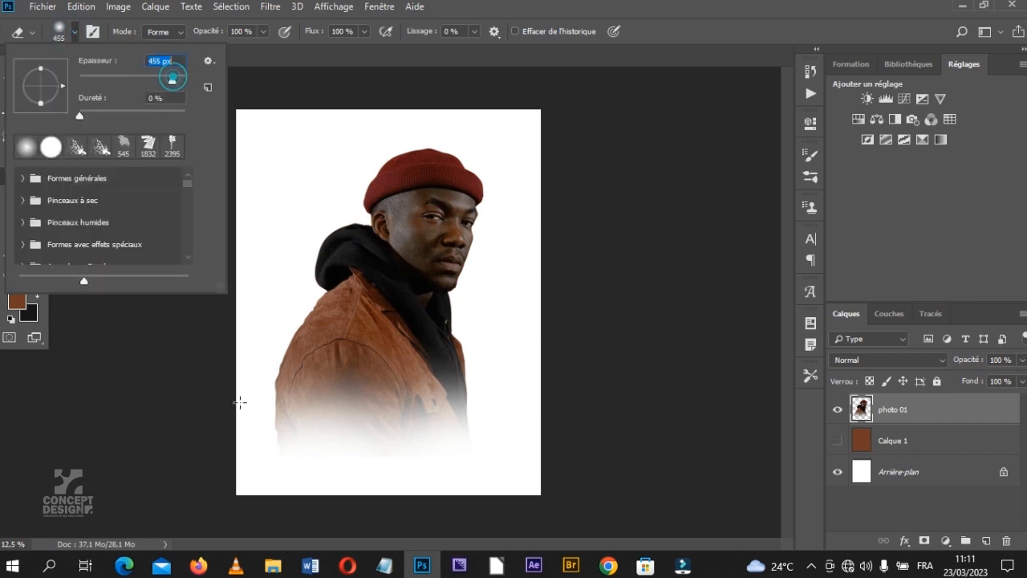
pyautogui.click(273, 464)
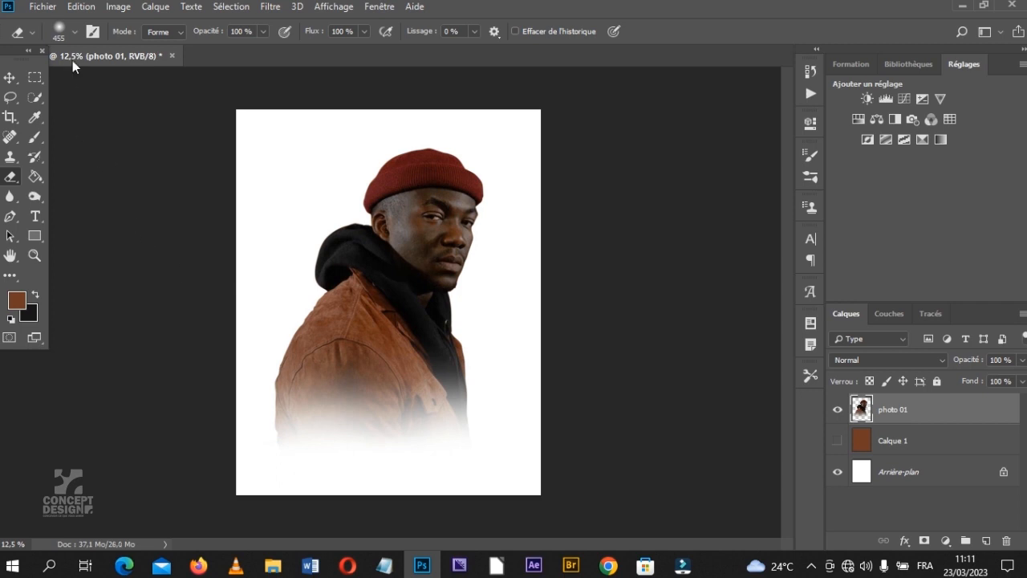
pyautogui.click(73, 34)
pyautogui.moveTo(172, 84); pyautogui.dragTo(177, 80)
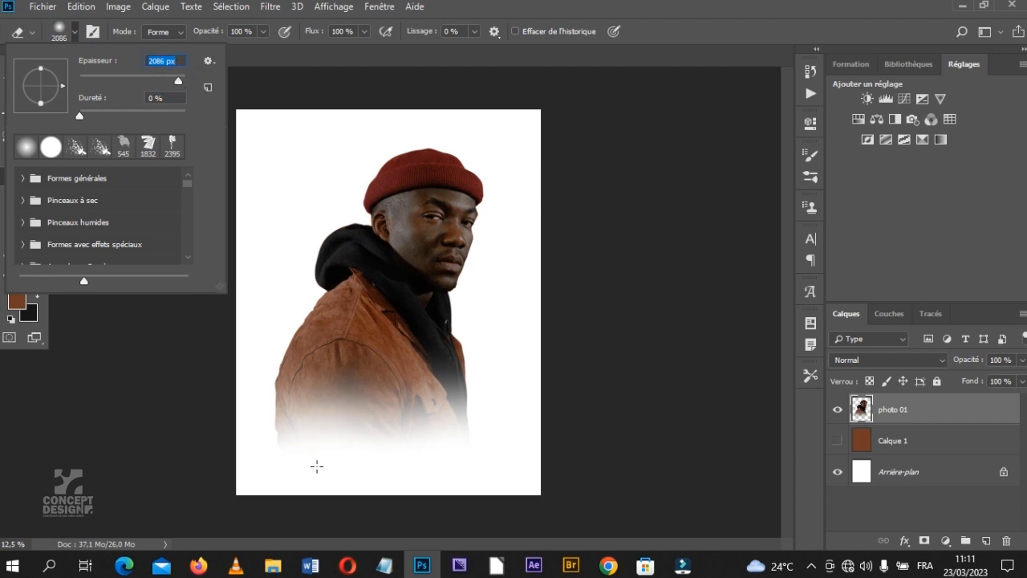
pyautogui.click(292, 467)
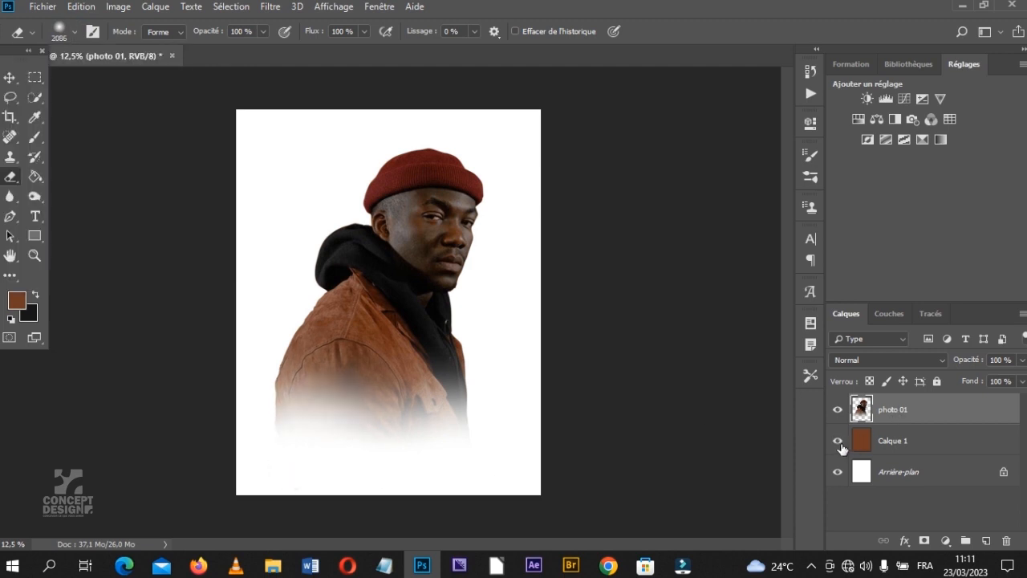
pyautogui.click(838, 442)
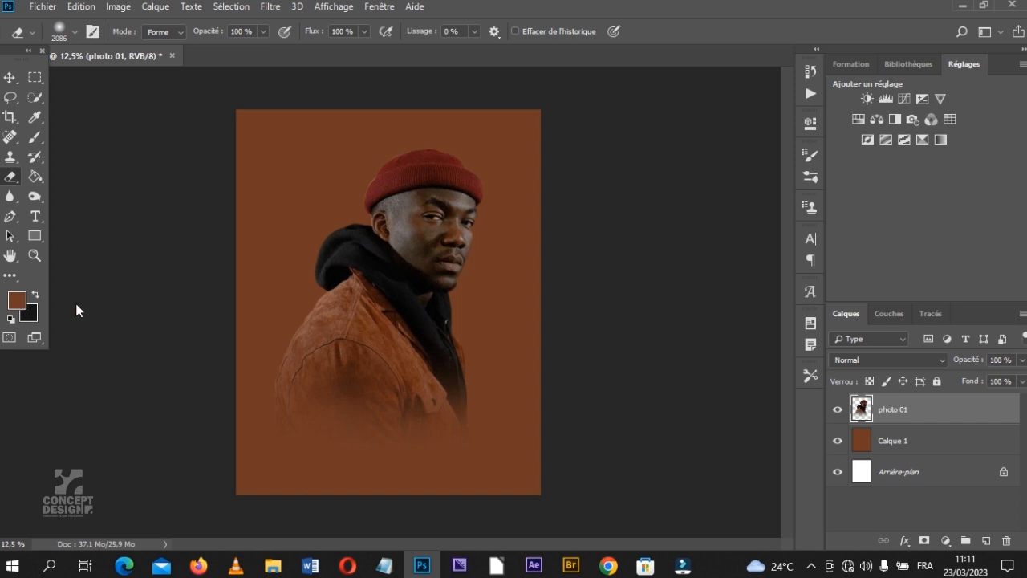
# Step: Add a linear 90° gradient fill layer from brown to transparent above the photo 01 layer
pyautogui.click(986, 542)
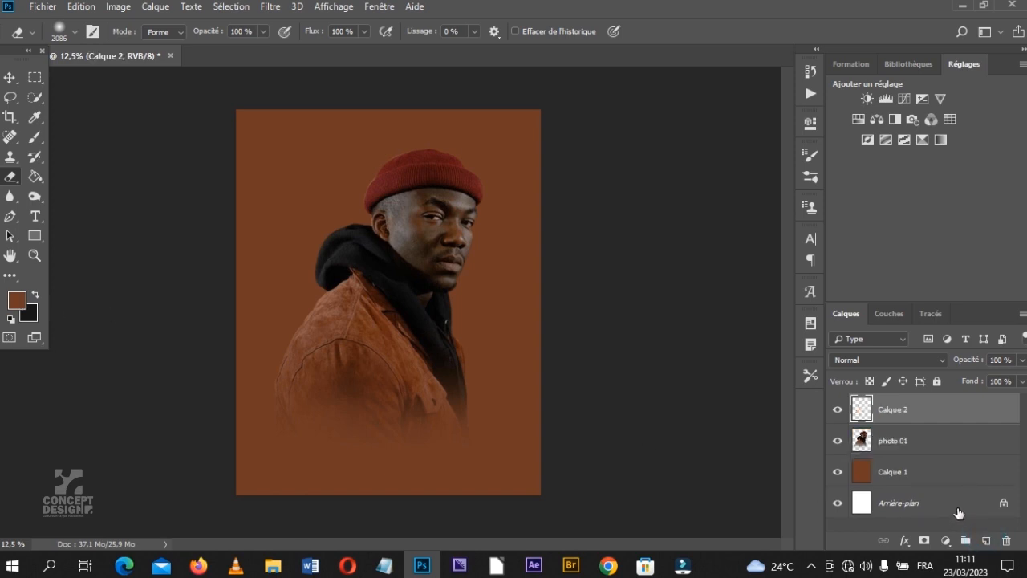
pyautogui.click(946, 543)
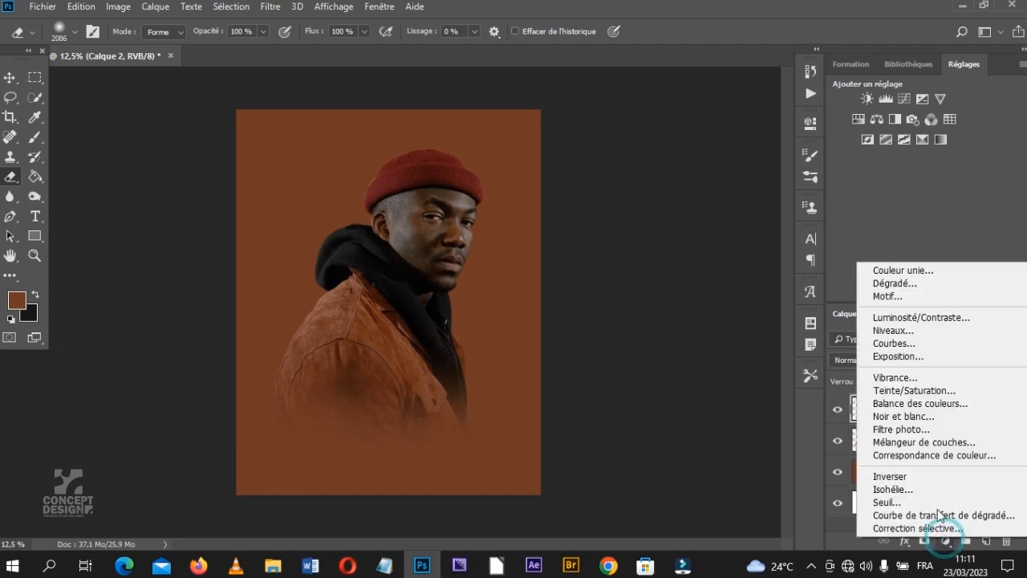
pyautogui.click(892, 283)
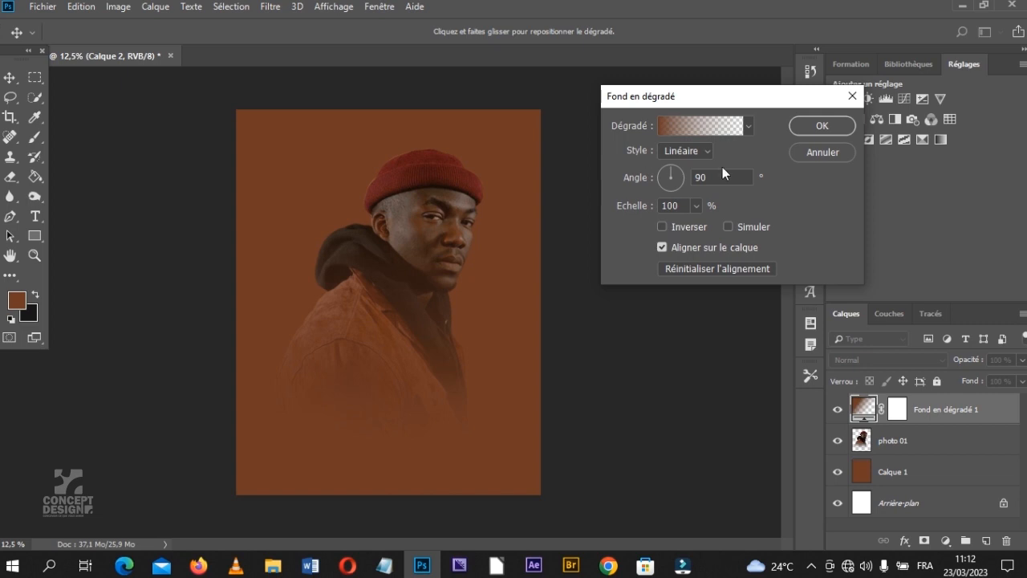
pyautogui.click(820, 125)
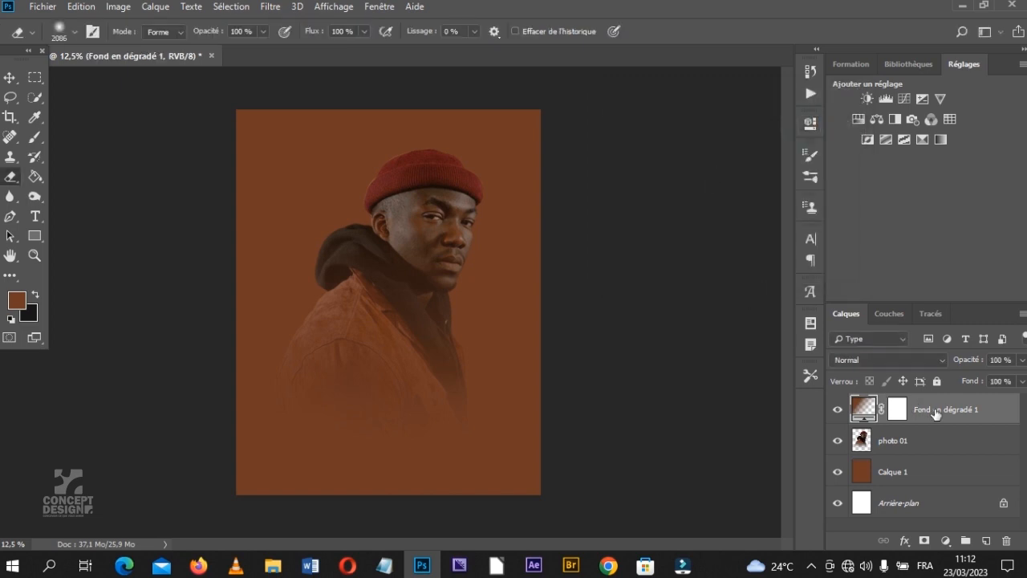
# Step: Turn the gradient fill layer and its mask into a plain pixel layer by converting it to a smart object and rasterizing it
pyautogui.rightClick(998, 410)
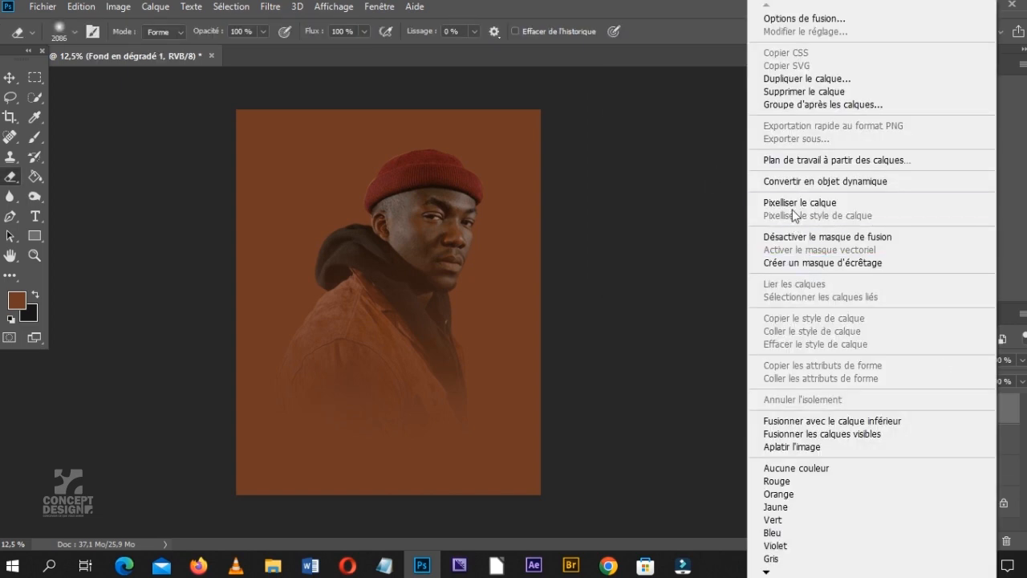
pyautogui.click(795, 203)
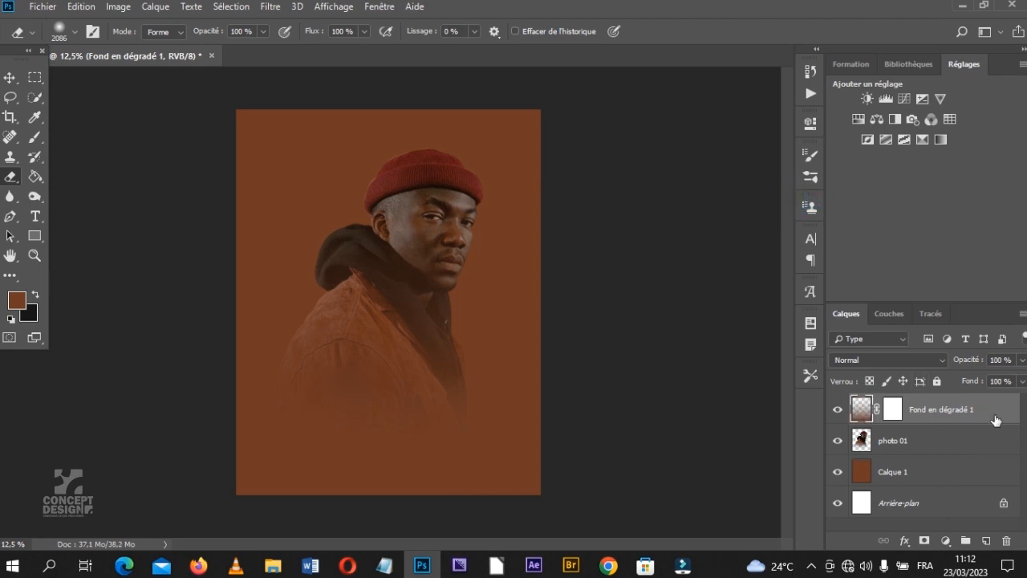
pyautogui.rightClick(995, 420)
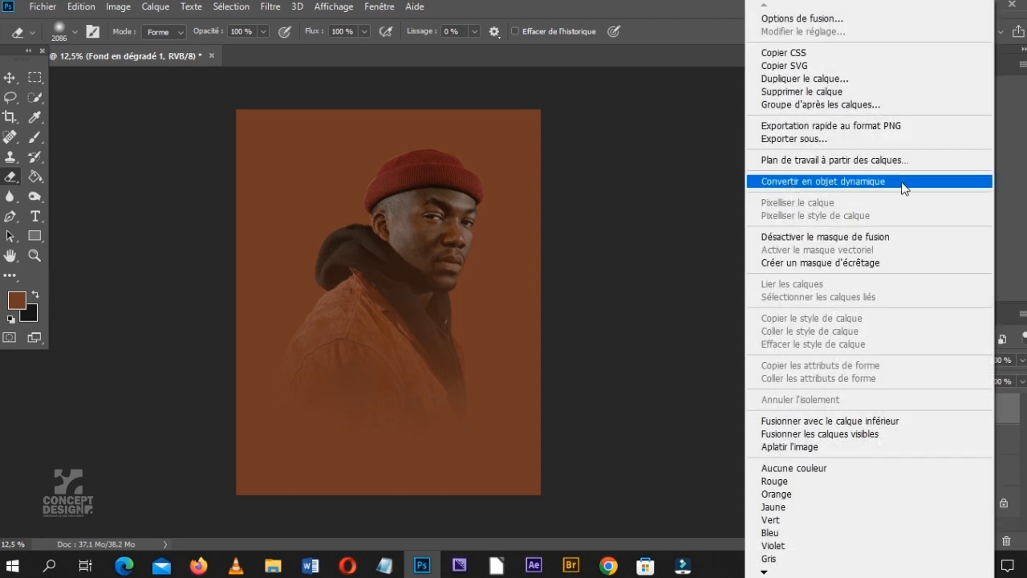
pyautogui.click(905, 183)
pyautogui.rightClick(963, 416)
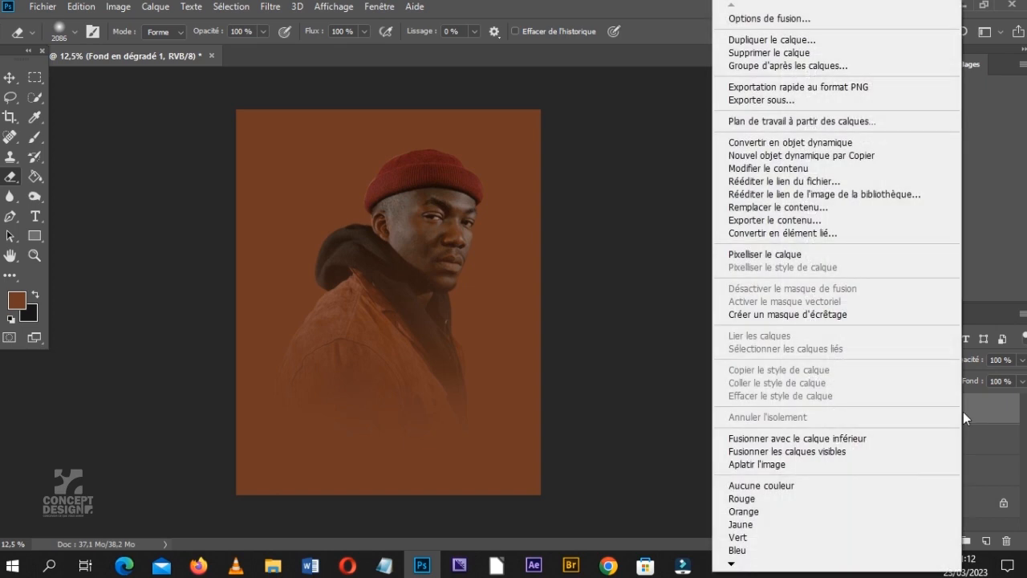
pyautogui.click(787, 255)
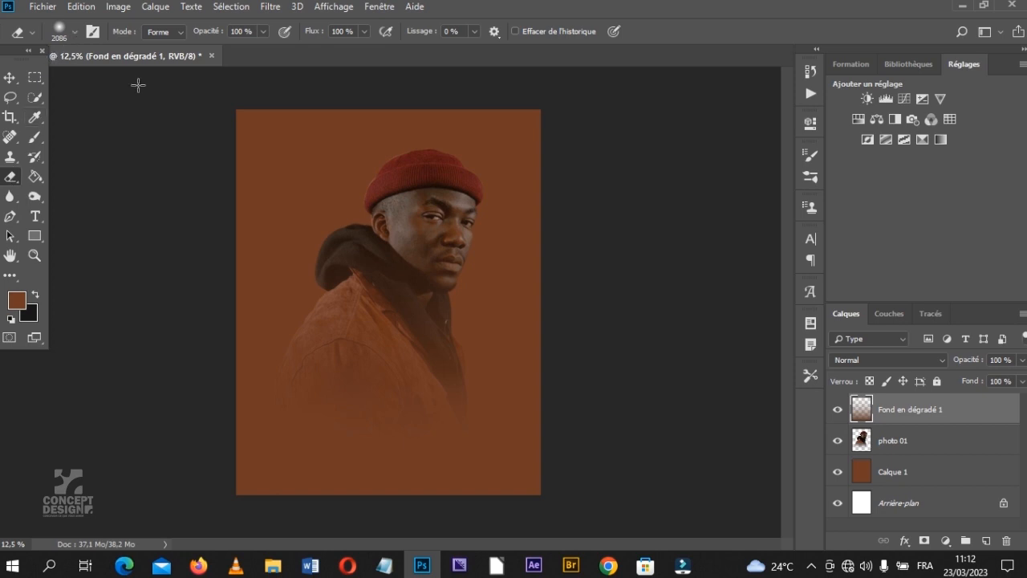
# Step: Erase the brown gradient over the man's beanie, face and hood with the soft 2086 px Eraser
pyautogui.click(301, 147)
pyautogui.click(442, 168)
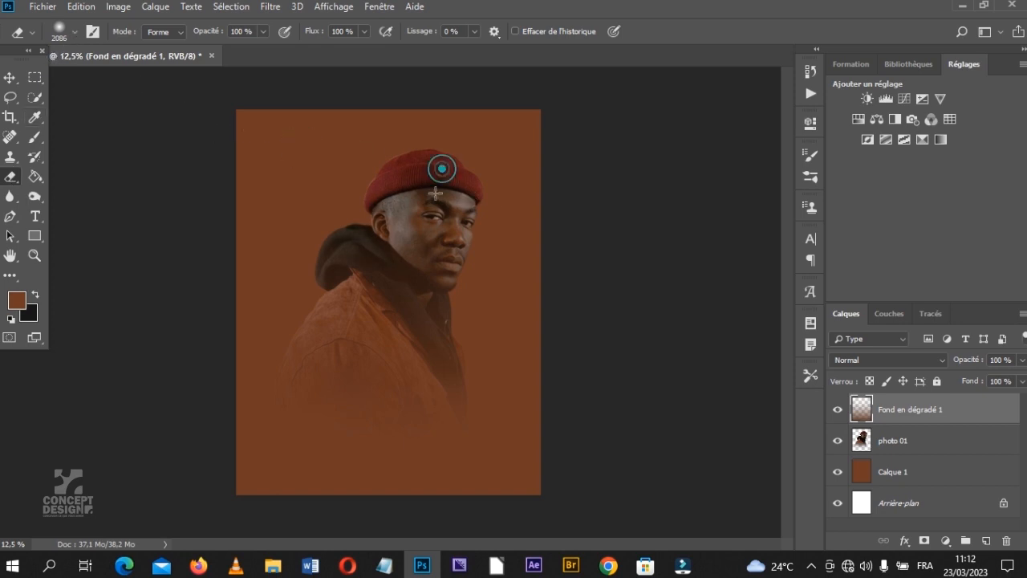
pyautogui.click(469, 237)
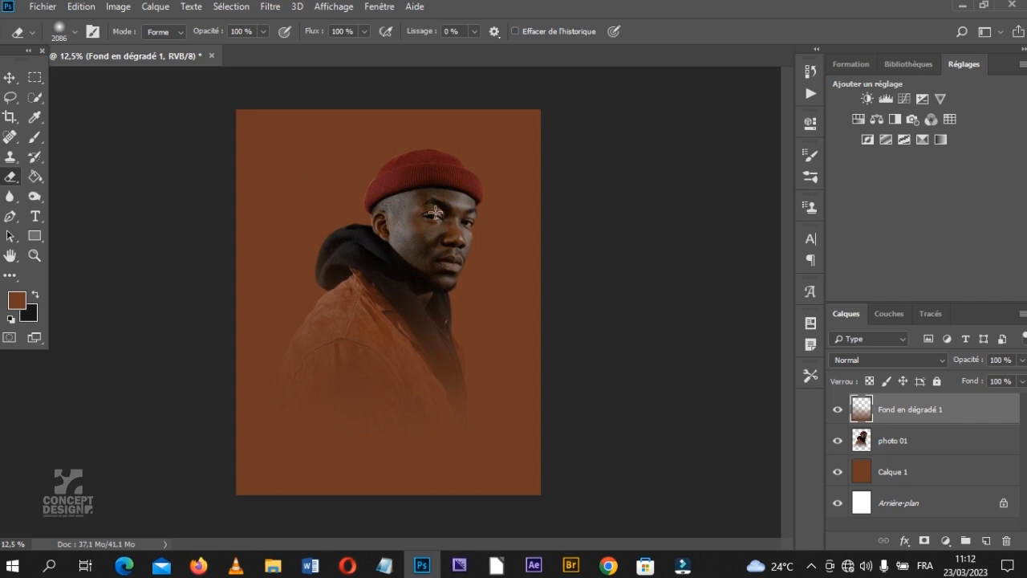
pyautogui.click(435, 241)
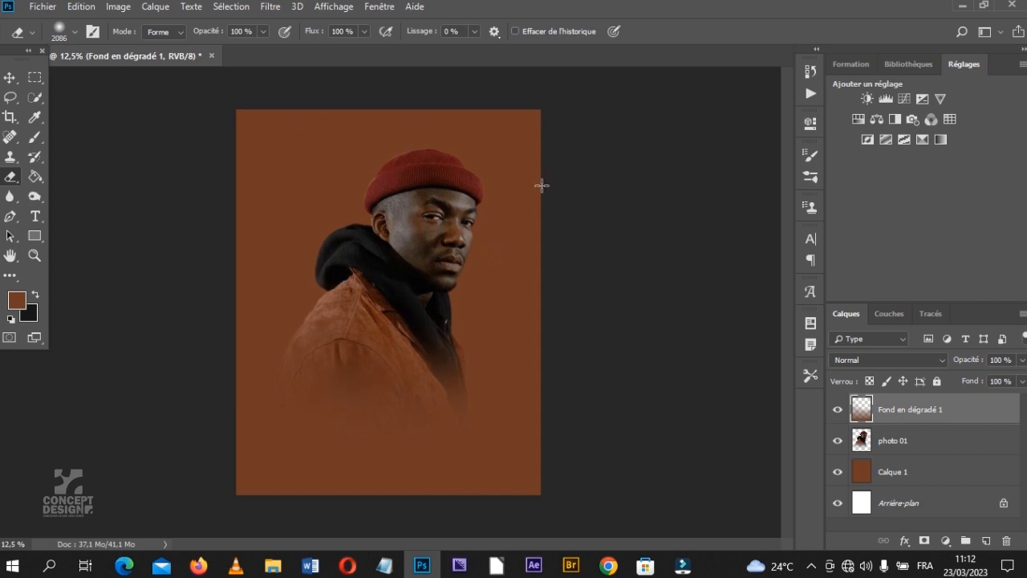
# Step: Select the Calque 1 layer and set the foreground colour to the lighter orange-brown bd674a
pyautogui.click(929, 469)
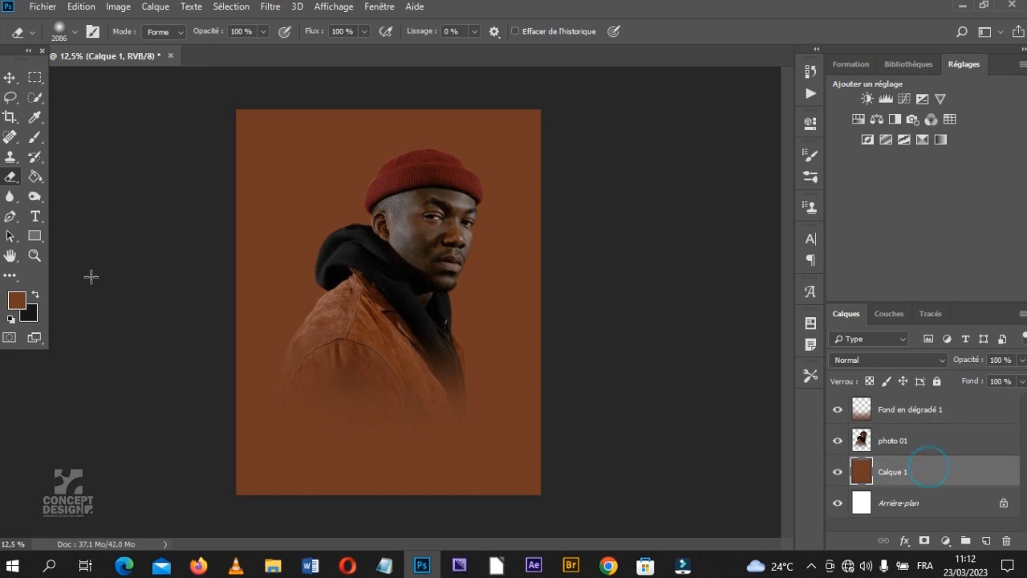
pyautogui.click(24, 297)
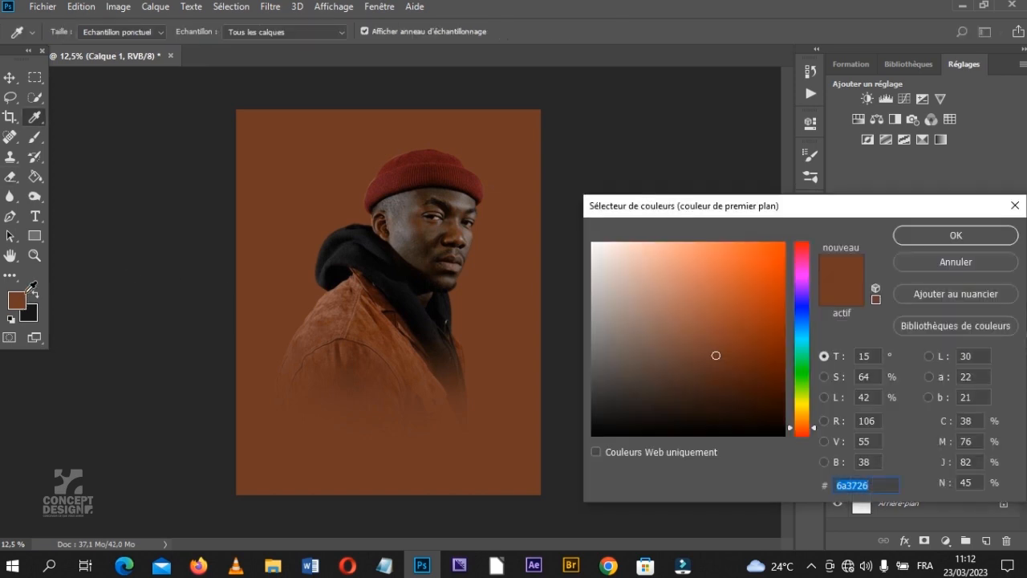
pyautogui.click(710, 291)
pyautogui.click(916, 240)
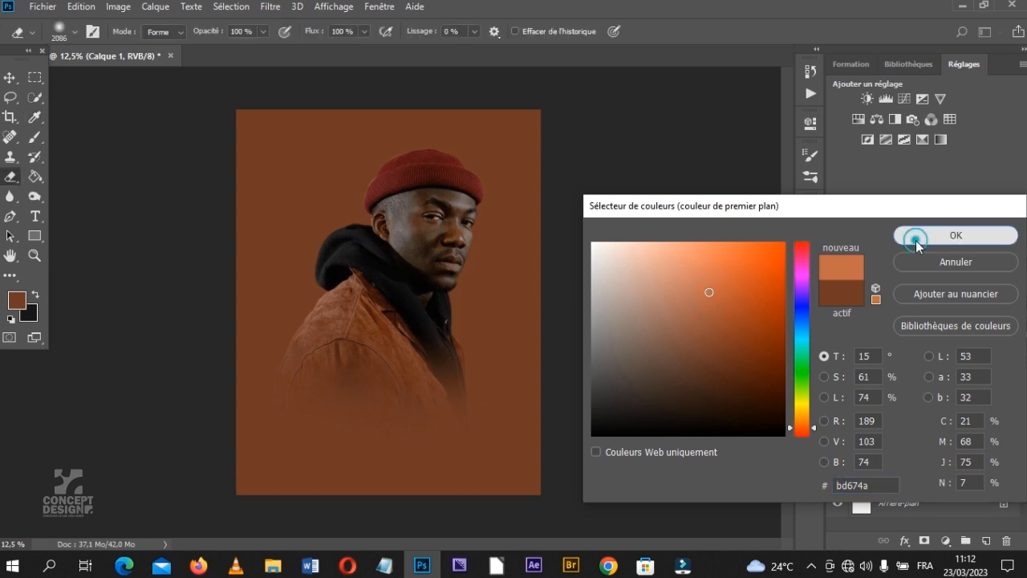
# Step: Hide the photo 01 layer and paint an orange-brown glow around the canvas centre on a new layer with a soft 3381 px brush
pyautogui.click(837, 440)
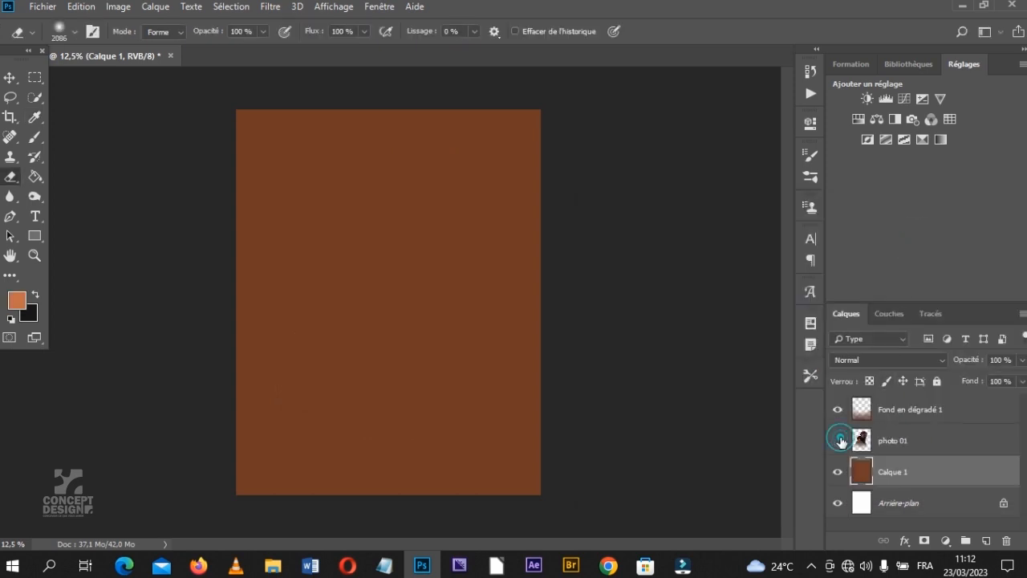
pyautogui.click(986, 538)
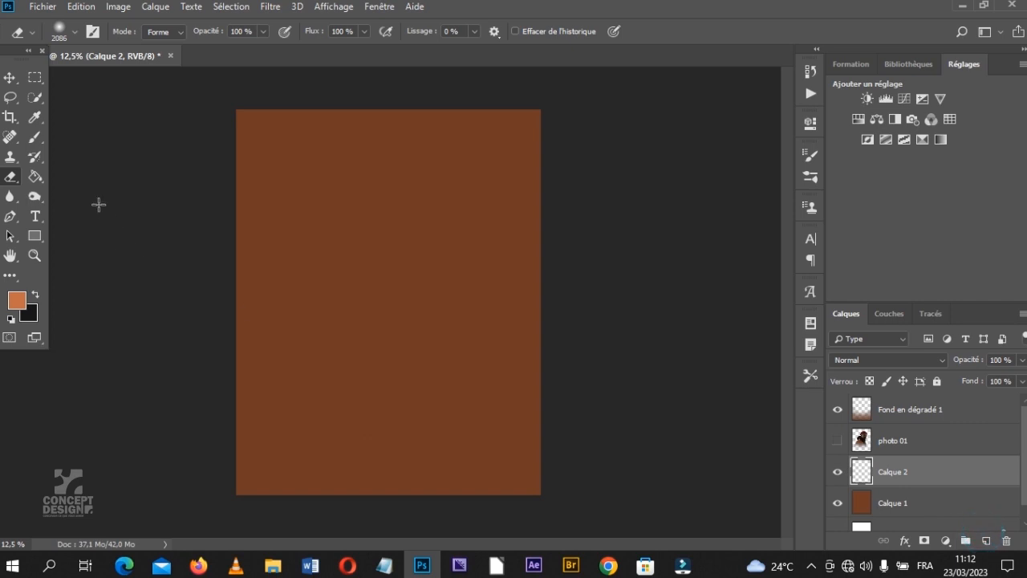
pyautogui.click(38, 141)
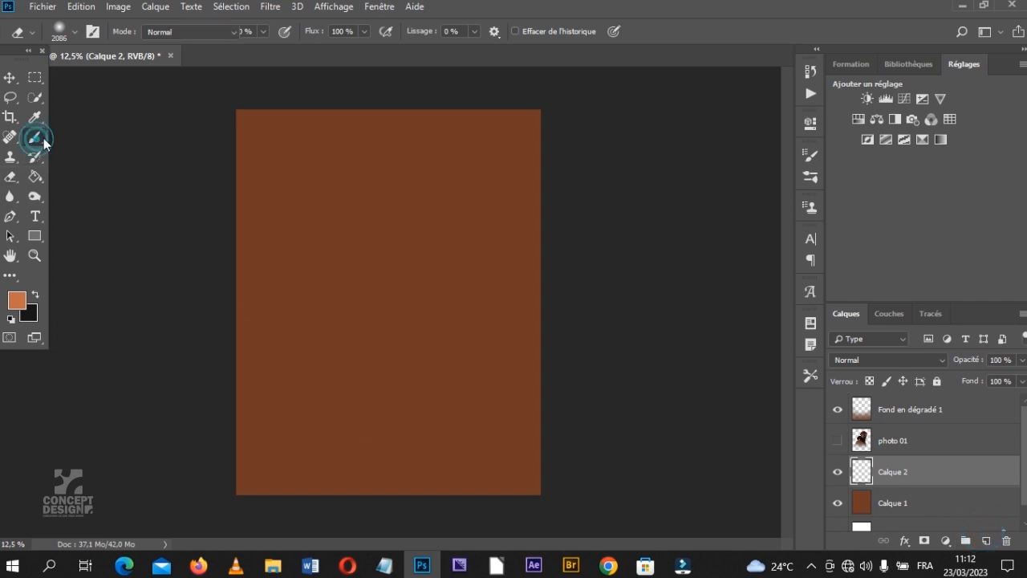
pyautogui.click(76, 32)
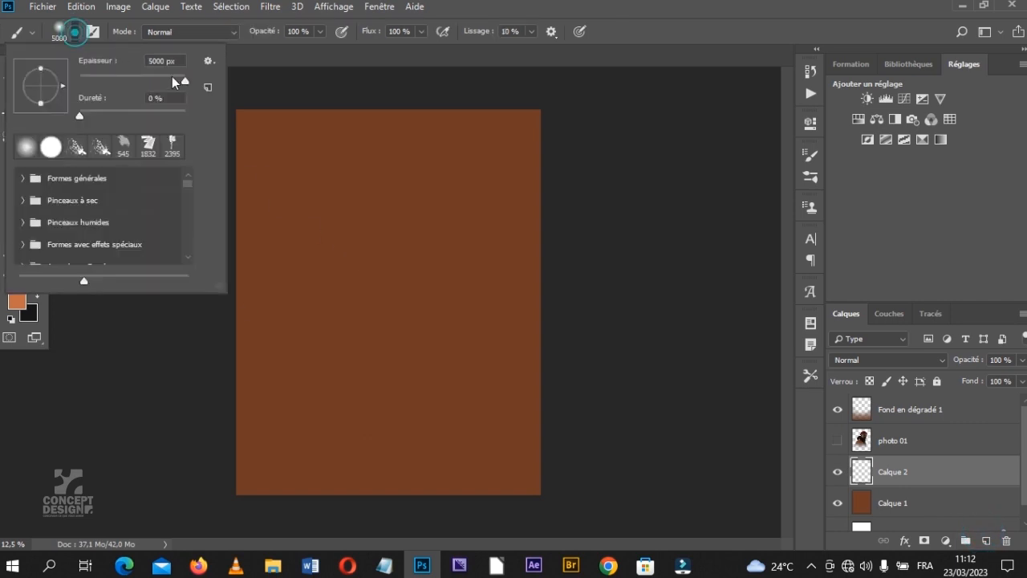
pyautogui.moveTo(181, 78); pyautogui.dragTo(182, 80)
pyautogui.click(404, 283)
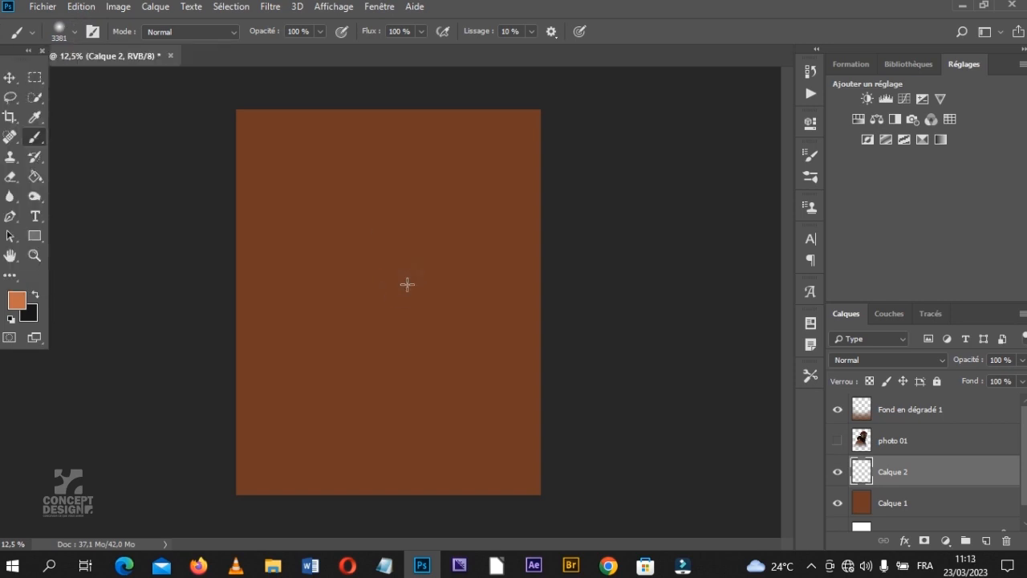
pyautogui.click(407, 284)
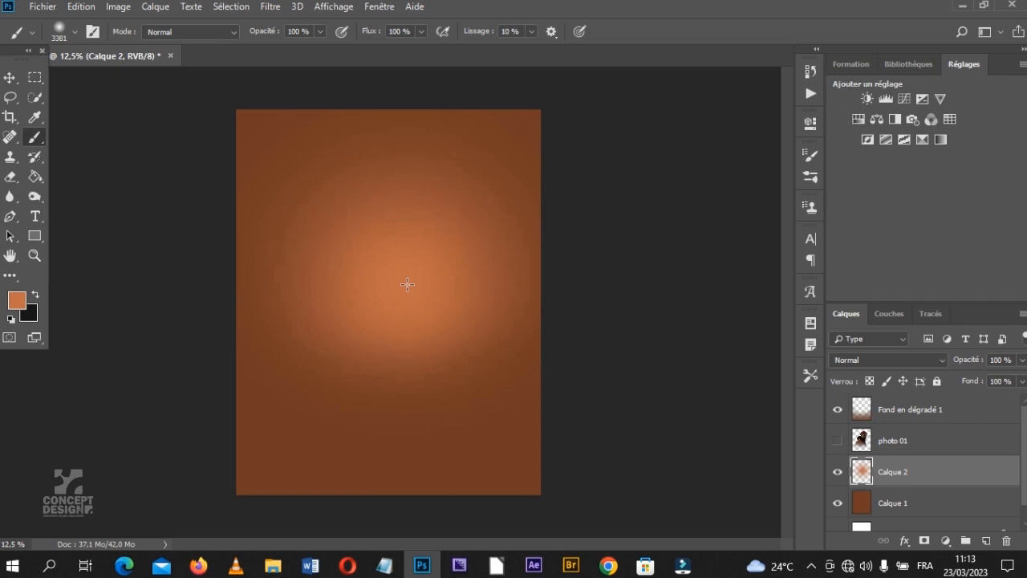
pyautogui.click(401, 338)
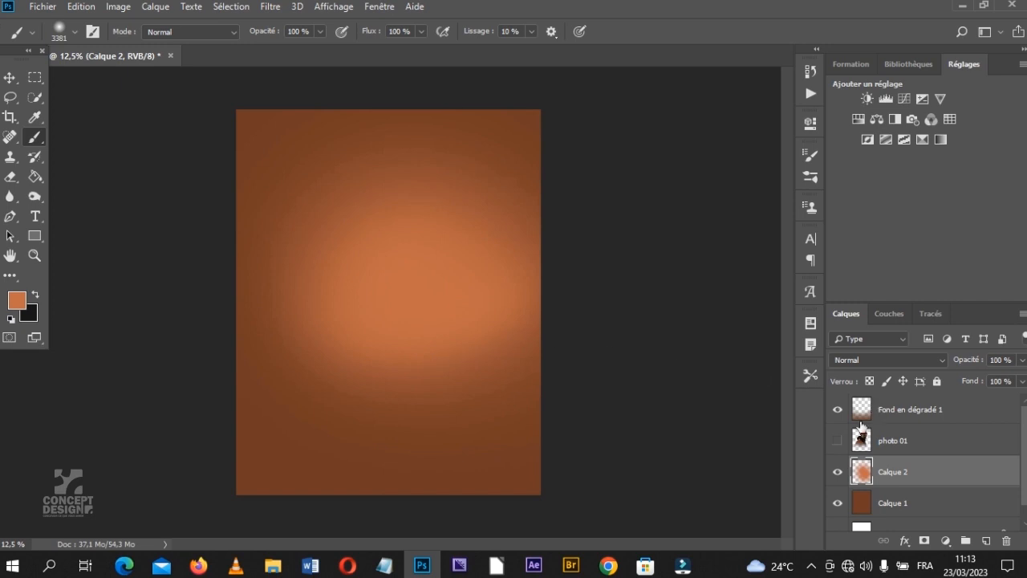
# Step: Compare the glow with and without the man, leaving the photo 01 layer visible
pyautogui.click(837, 440)
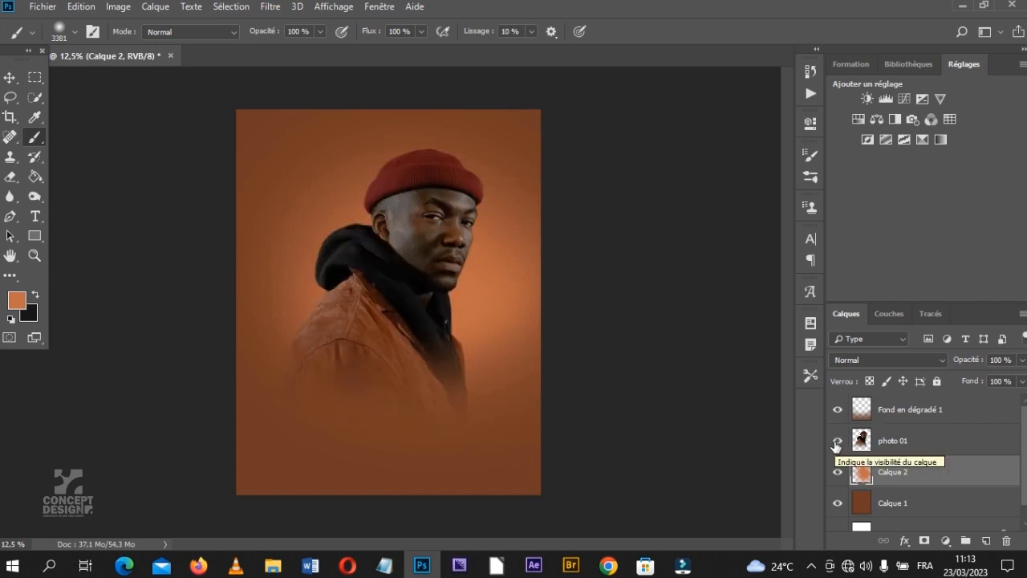
pyautogui.click(837, 441)
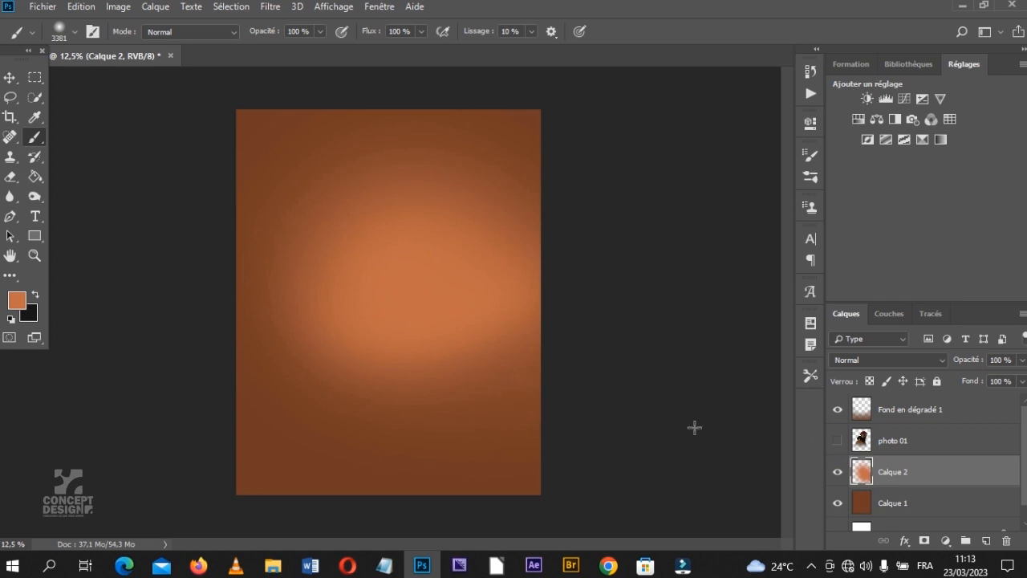
pyautogui.click(836, 440)
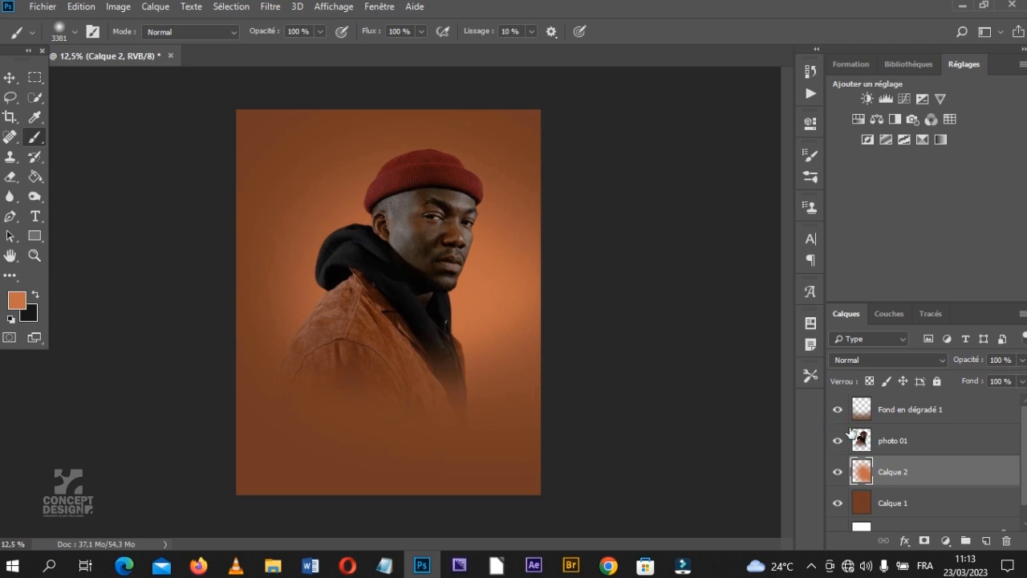
# Step: Add a Hue/Saturation adjustment layer above Fond en dégradé 1 and set its lightness to -5
pyautogui.click(905, 413)
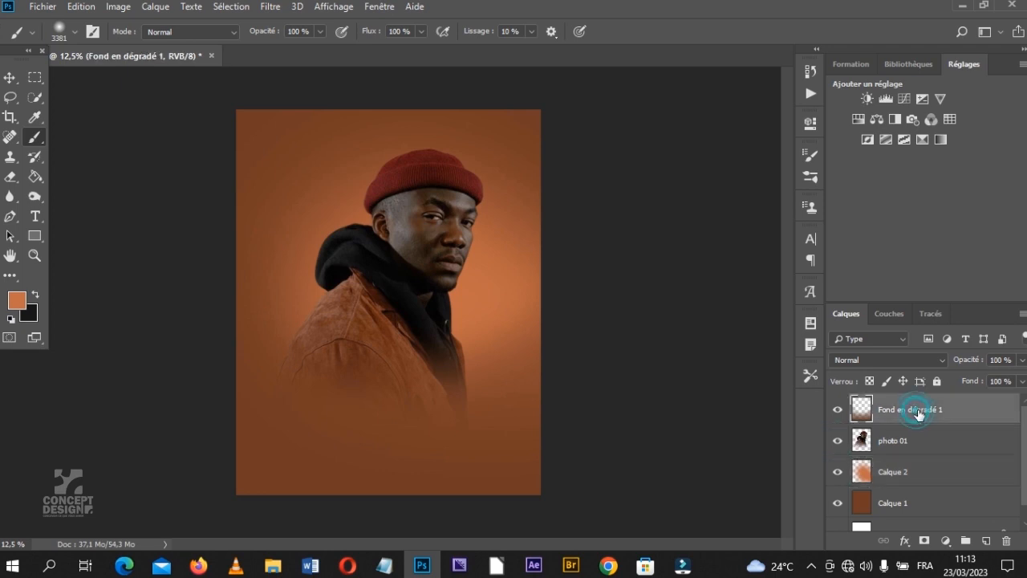
pyautogui.click(858, 119)
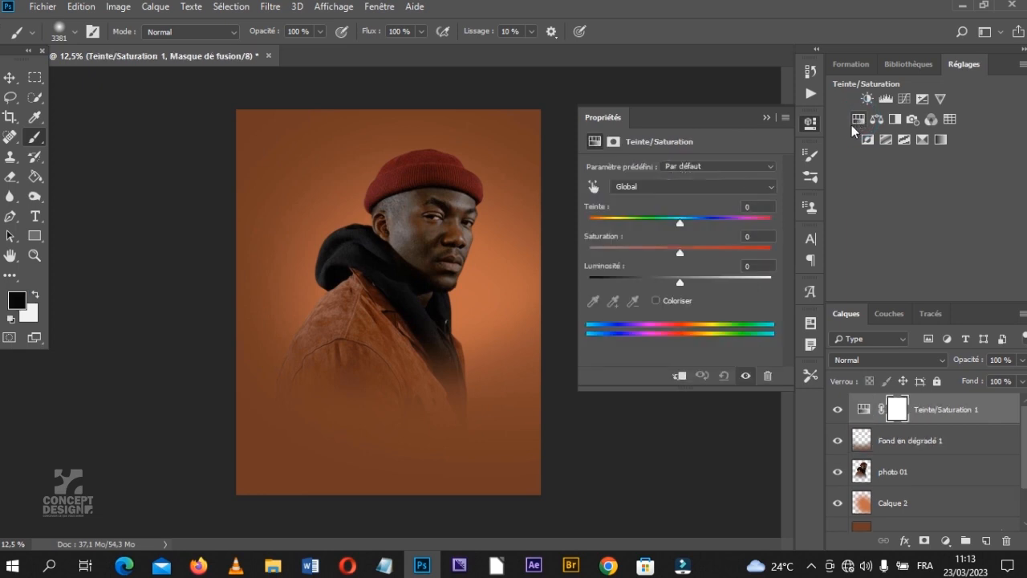
pyautogui.click(754, 261)
pyautogui.press('Down')
pyautogui.press('Down')
pyautogui.press('Down')
pyautogui.press('Down')
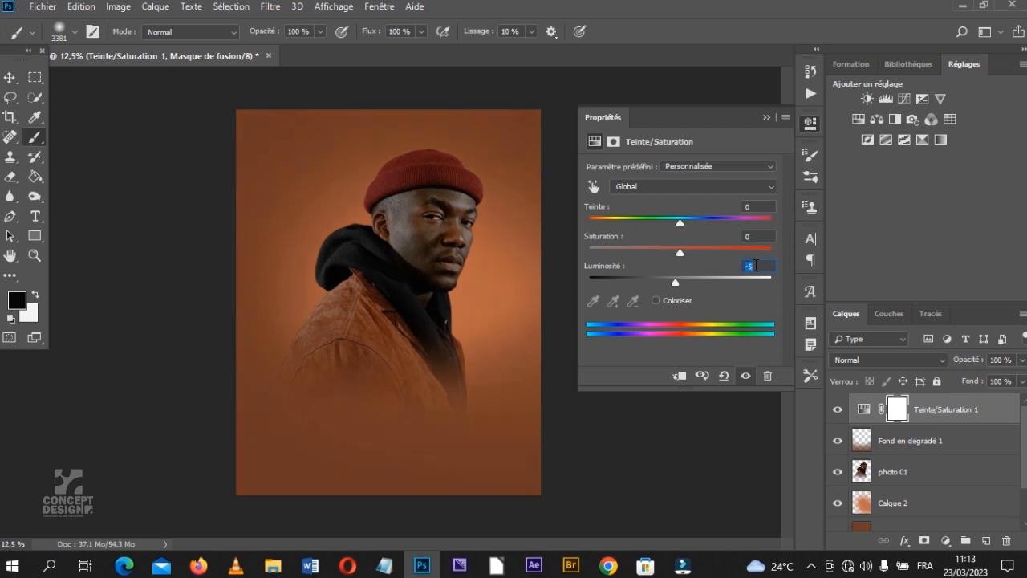
# Step: Lower the saturation of the Hue/Saturation adjustment slightly and close its properties
pyautogui.click(748, 237)
pyautogui.press('Down')
pyautogui.press('Down')
pyautogui.press('Down')
pyautogui.click(765, 119)
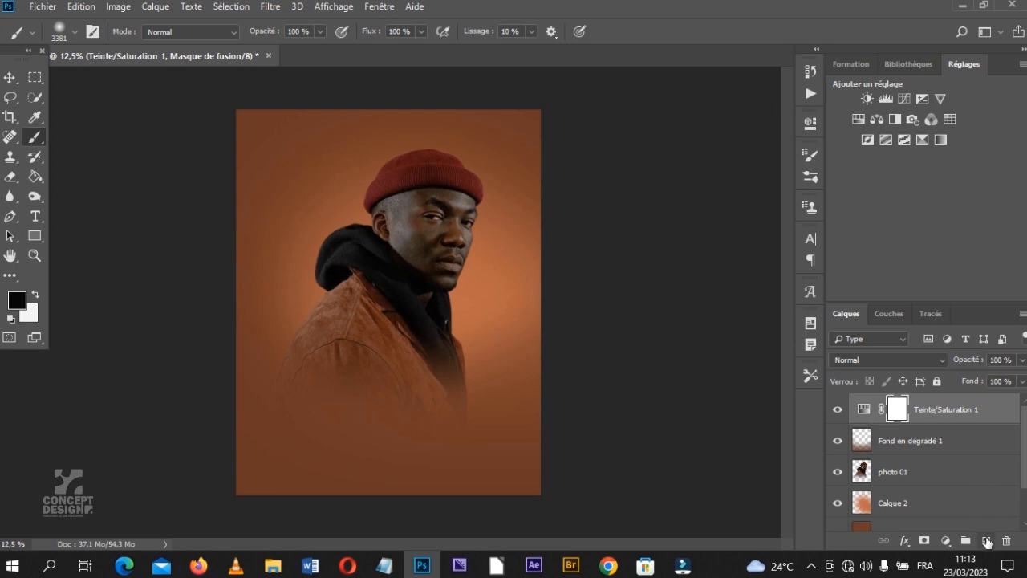
# Step: Create a new layer above the Hue/Saturation adjustment and set the foreground colour to pale beige e3d3b1
pyautogui.click(987, 542)
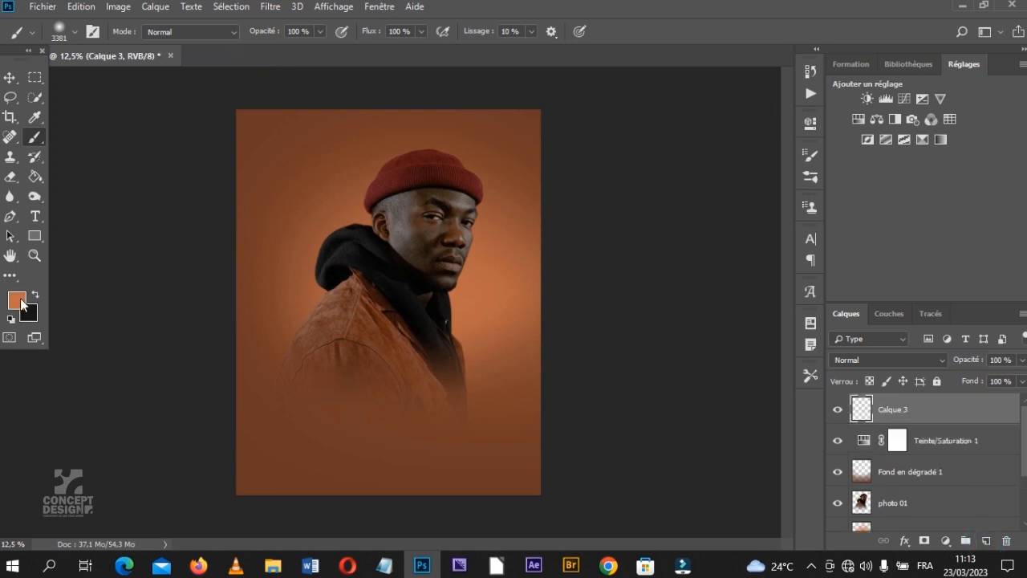
pyautogui.click(21, 303)
pyautogui.click(631, 263)
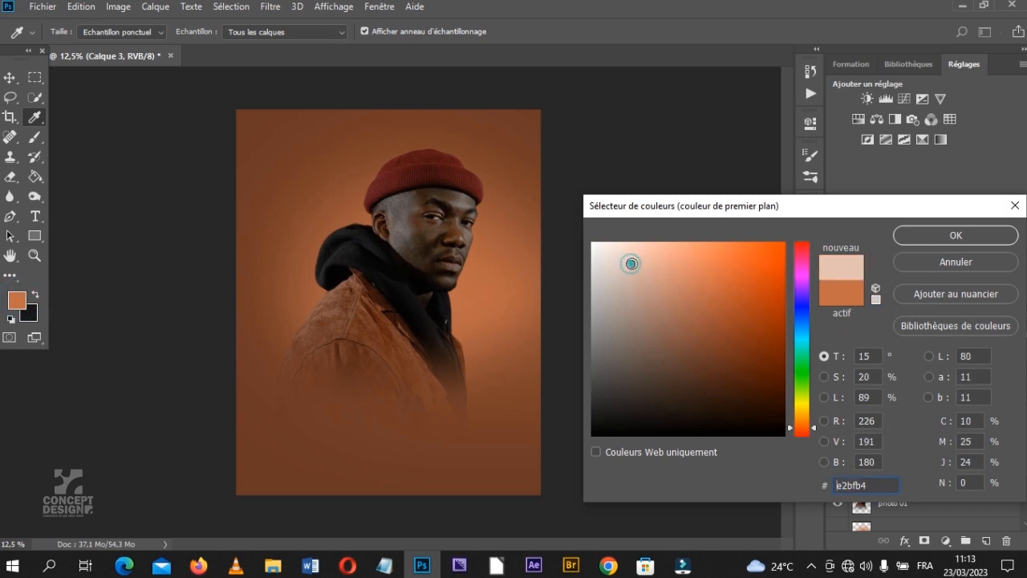
pyautogui.click(816, 422)
pyautogui.click(815, 417)
pyautogui.click(633, 263)
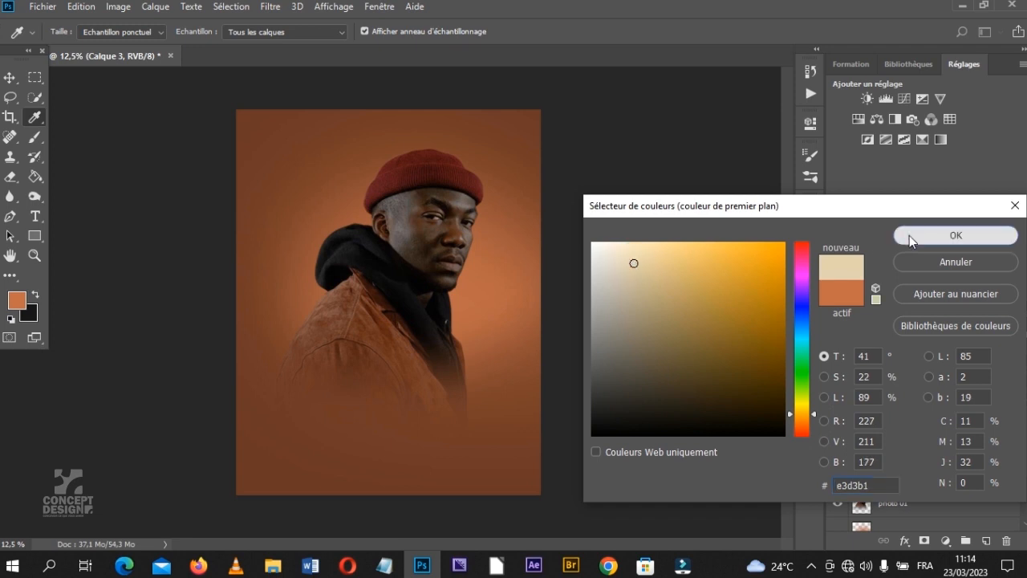
pyautogui.click(909, 235)
# Step: Paint a beige light over the right side of the portrait on Calque 3 with a soft 4029 px brush
pyautogui.press('b')
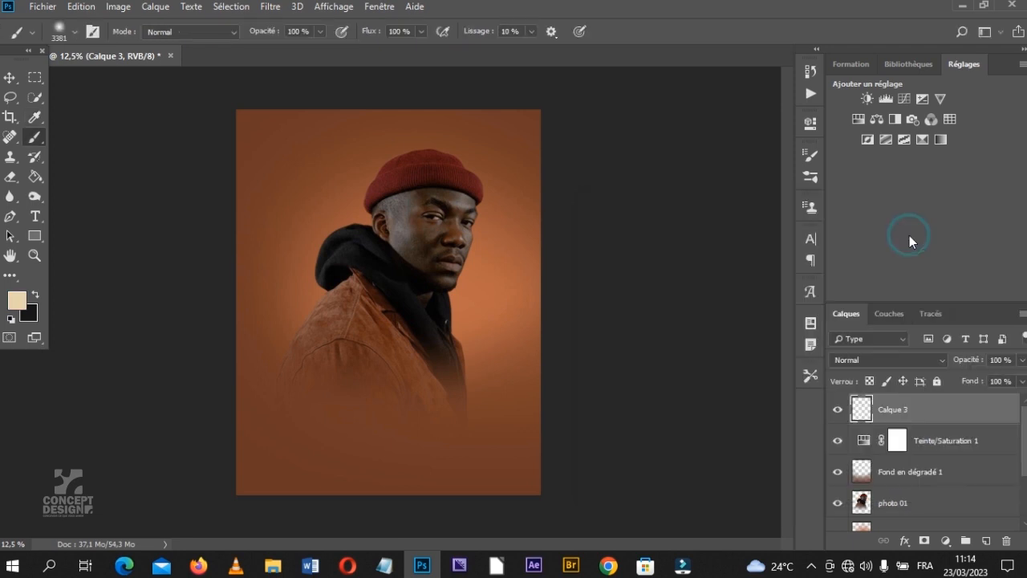
pyautogui.click(72, 33)
pyautogui.moveTo(181, 81); pyautogui.dragTo(183, 81)
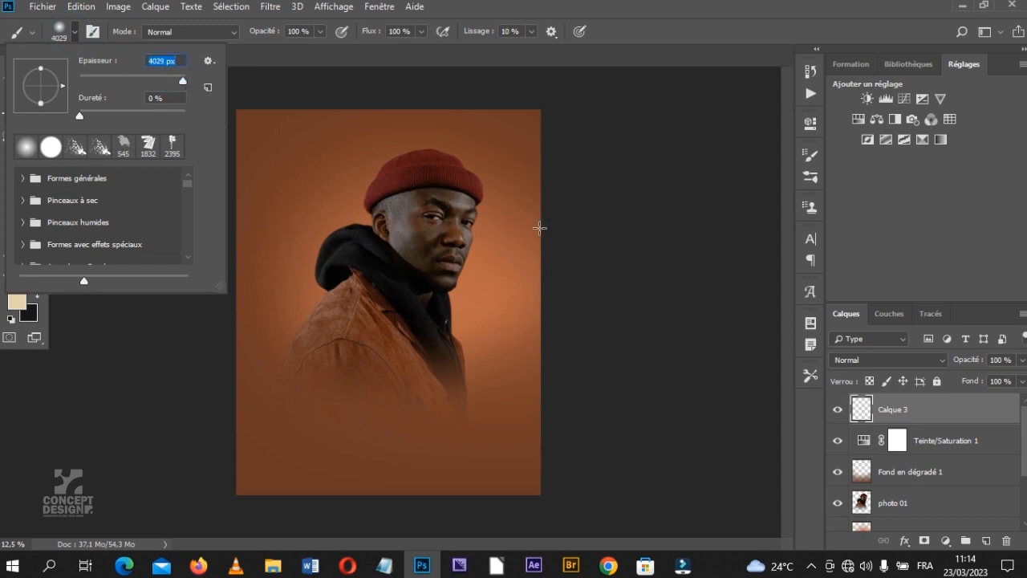
pyautogui.press('Return')
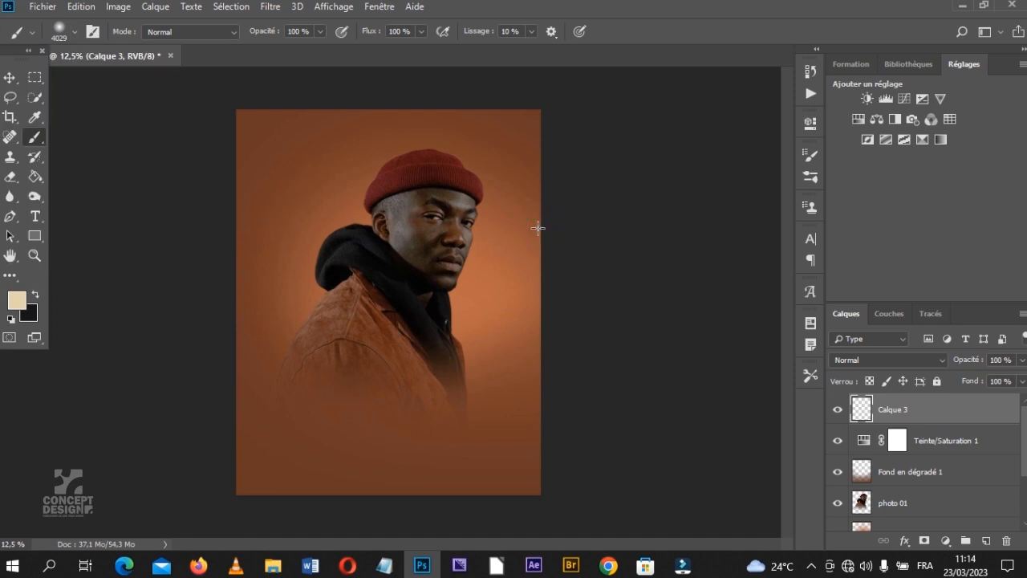
pyautogui.click(538, 228)
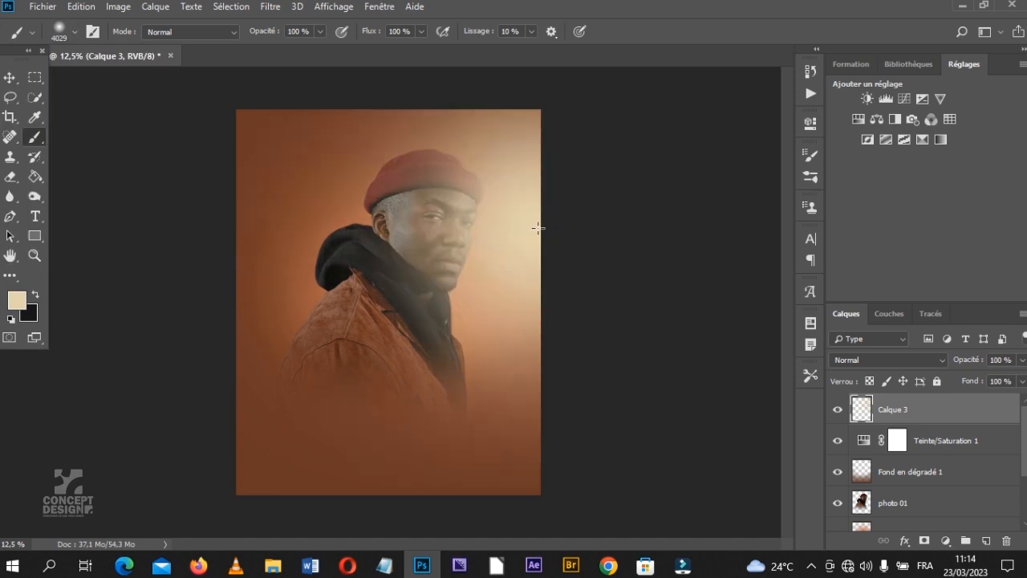
pyautogui.click(523, 294)
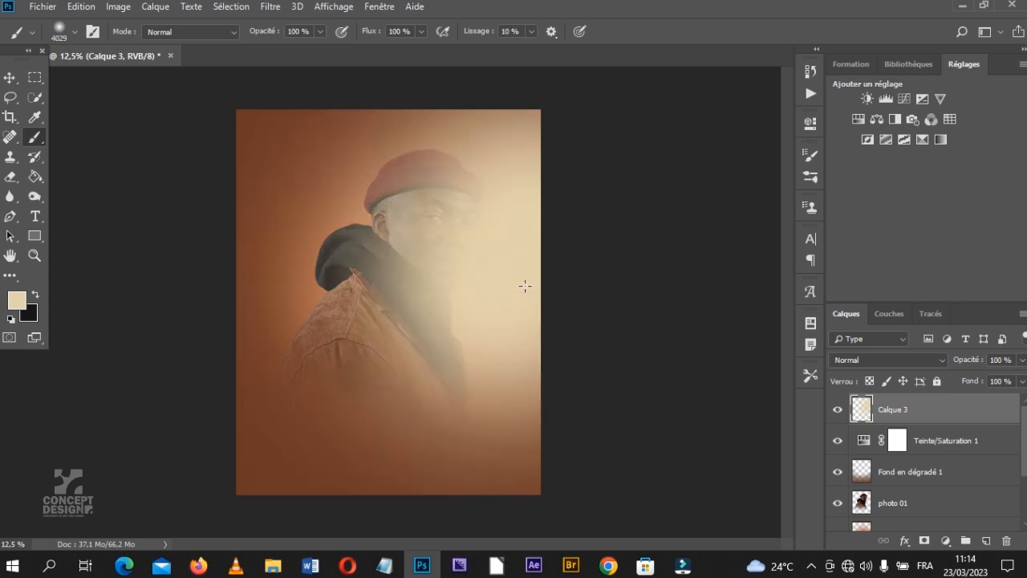
# Step: Try several blend modes on the beige light layer, Calque 3, and settle on Lumière vive
pyautogui.click(865, 359)
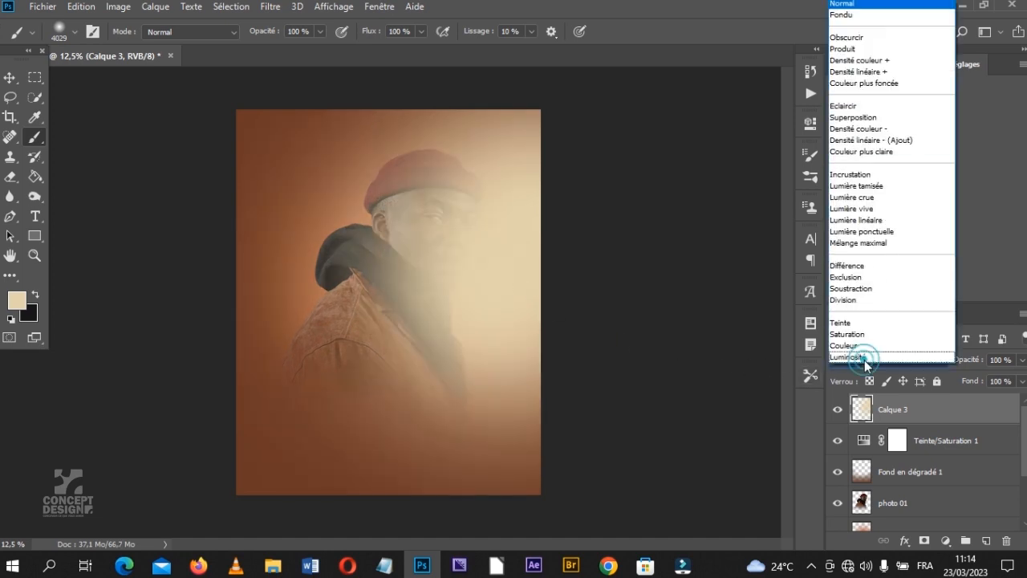
pyautogui.click(878, 234)
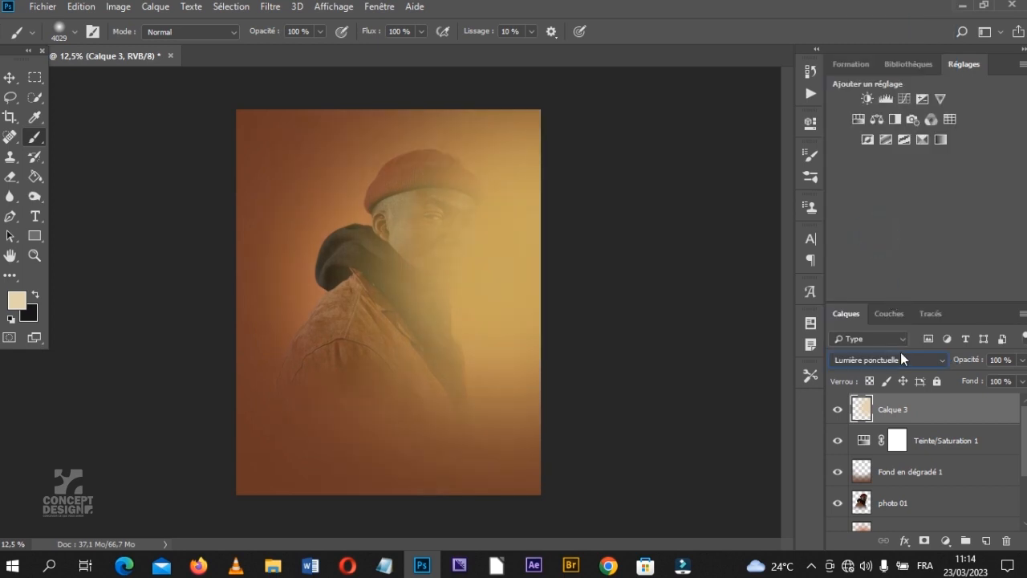
pyautogui.scroll(1, 900, 359)
pyautogui.scroll(1, 899, 361)
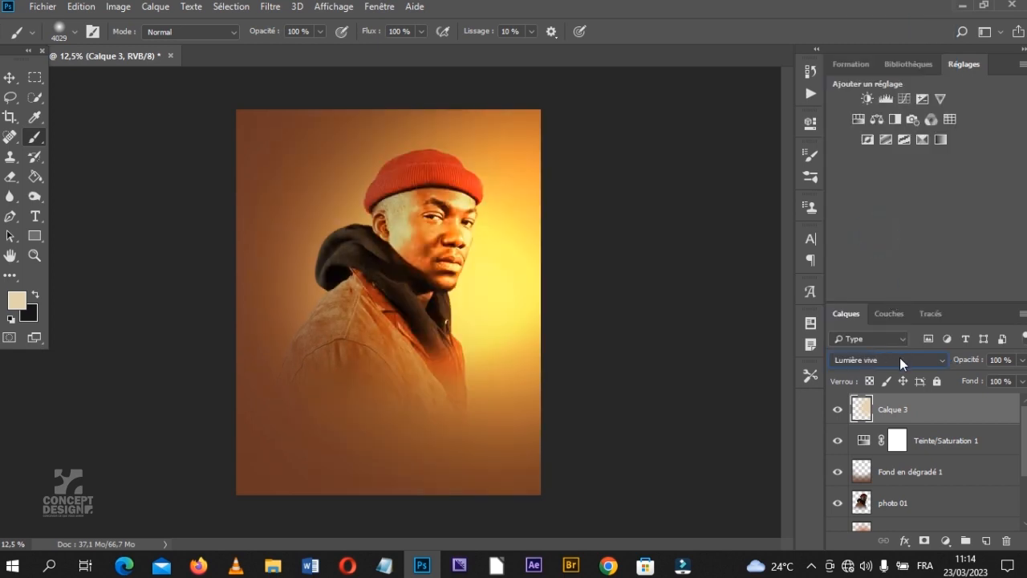
pyautogui.scroll(3, 900, 358)
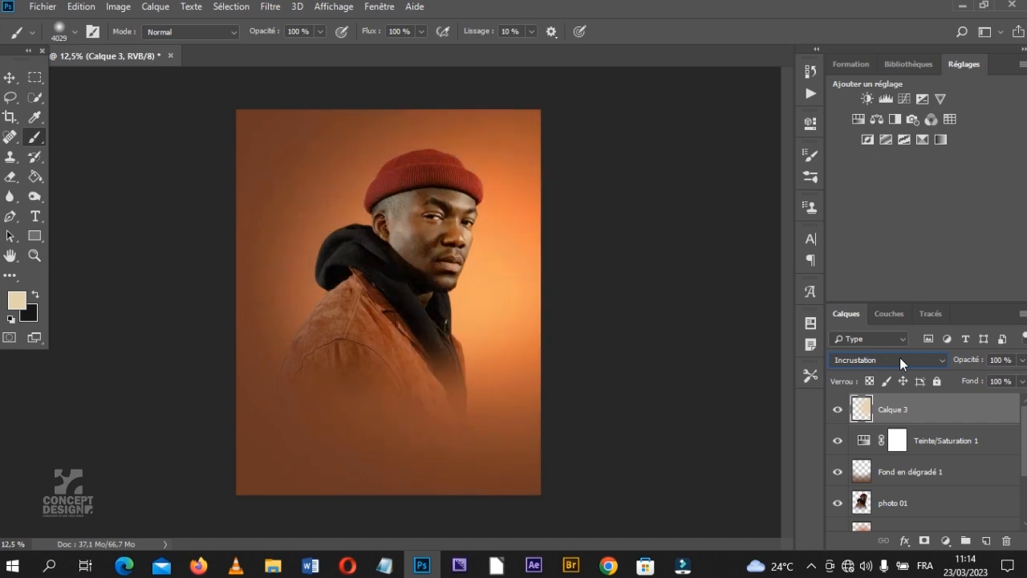
pyautogui.scroll(3, 899, 361)
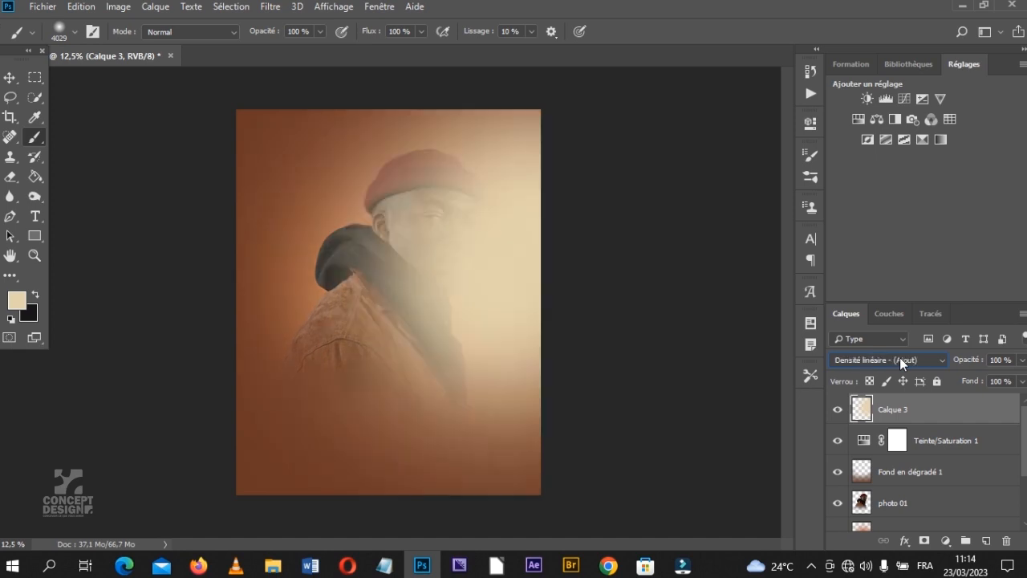
pyautogui.scroll(8, 898, 361)
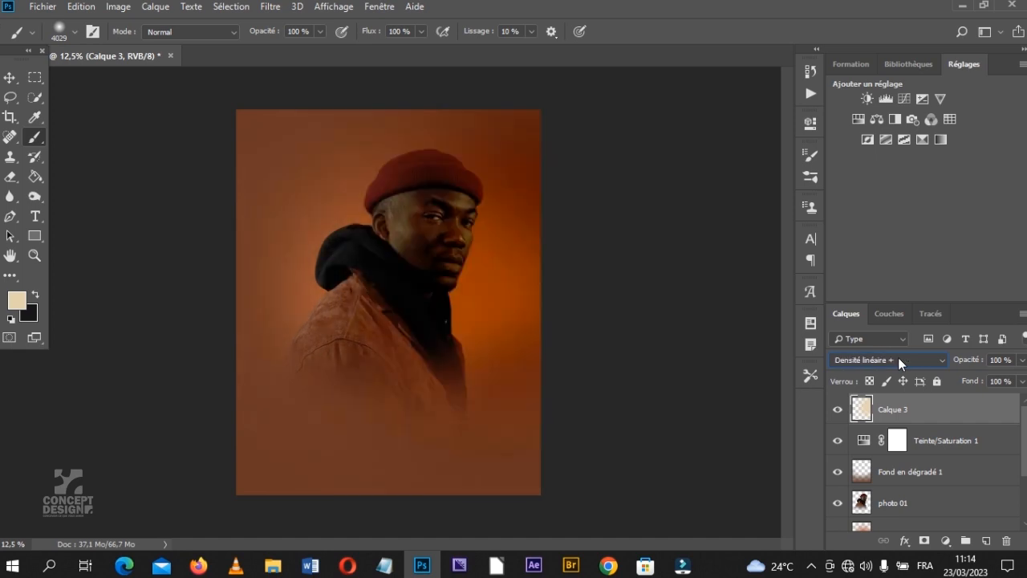
pyautogui.scroll(-8, 898, 359)
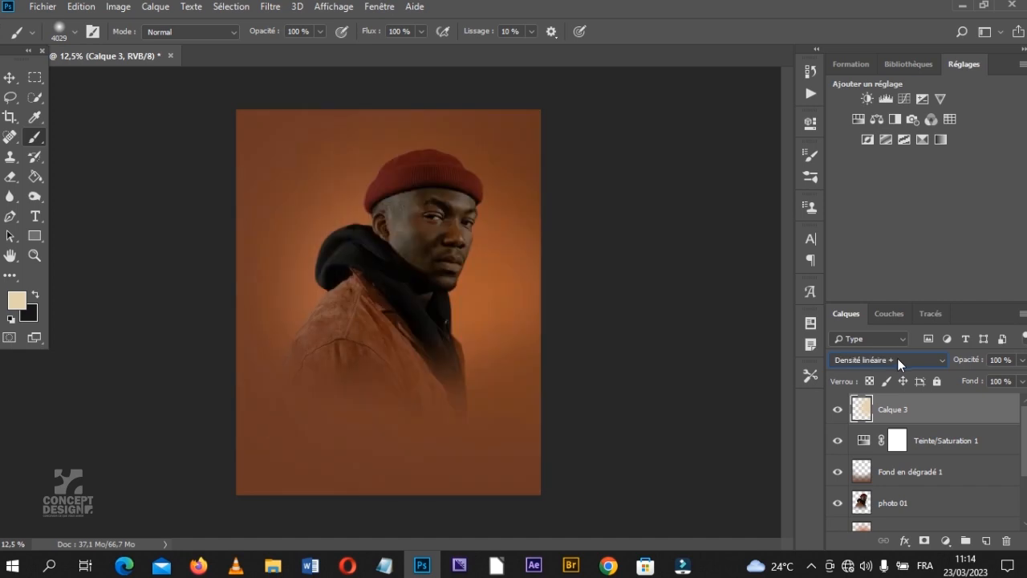
pyautogui.scroll(-1, 897, 357)
pyautogui.scroll(-4, 897, 358)
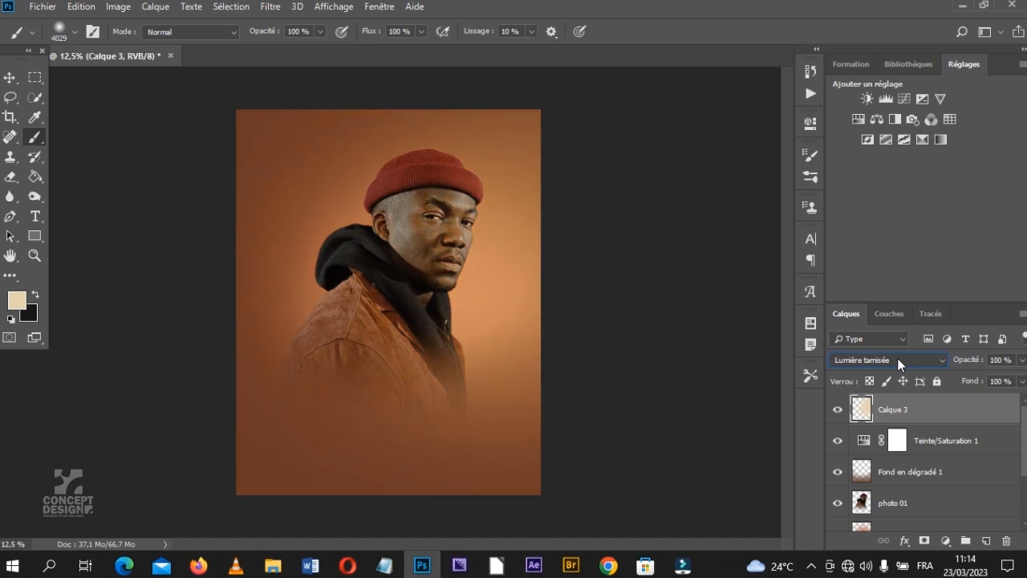
pyautogui.scroll(-2, 897, 357)
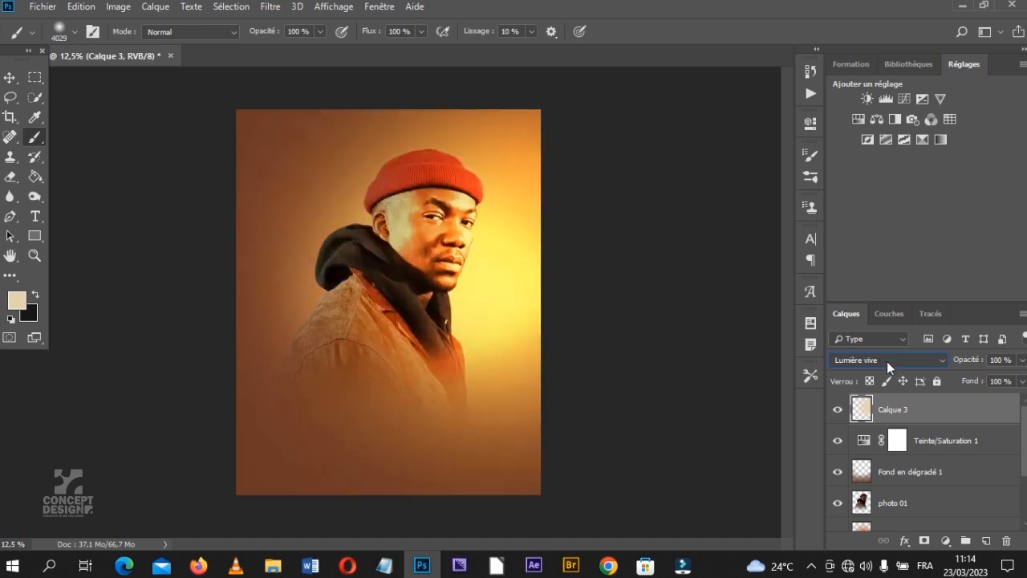
# Step: Set the fill of Calque 3 to 80 % and its opacity to 60 %
pyautogui.click(1003, 382)
pyautogui.write('80')
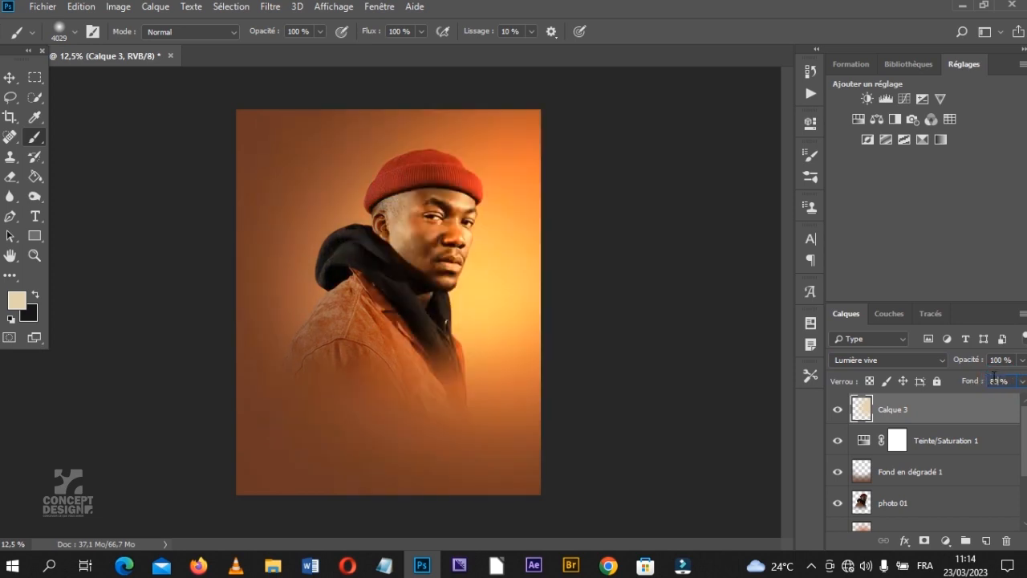
pyautogui.click(1003, 361)
pyautogui.write('60')
pyautogui.press('Return')
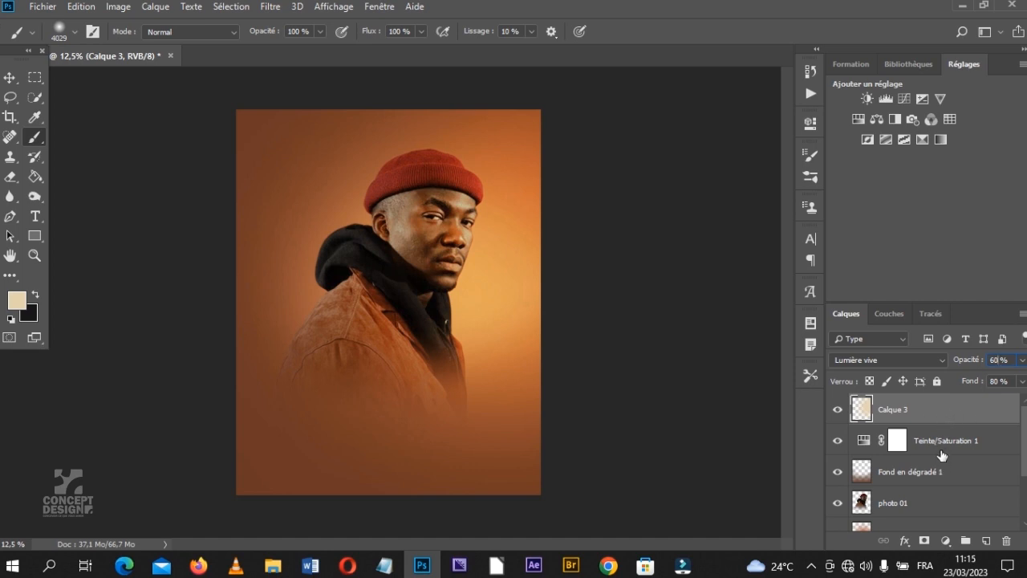
# Step: Add a Levels adjustment layer above Calque 3 and fine-tune the midtones of its RVB and Bleu channels
pyautogui.click(886, 101)
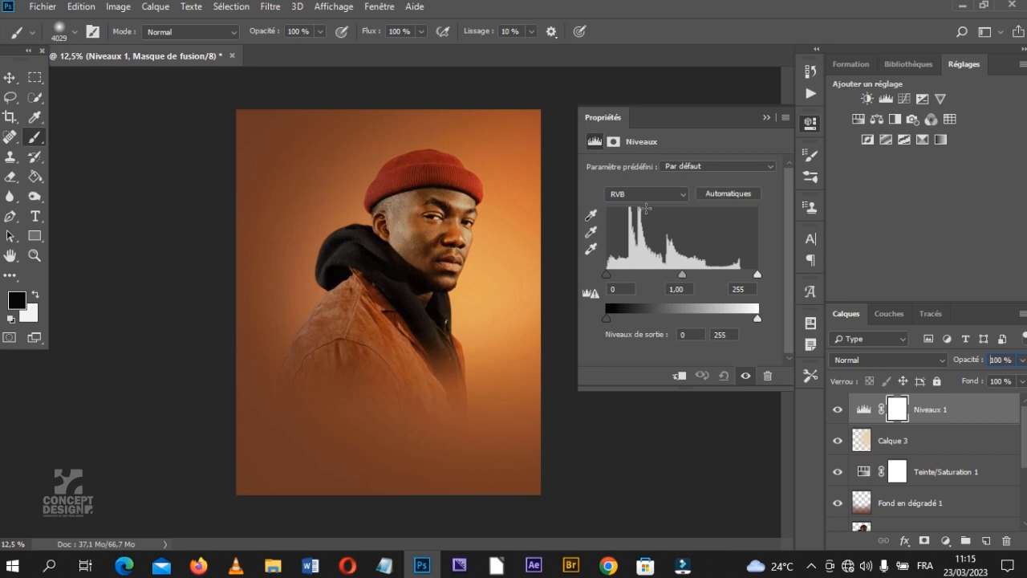
pyautogui.moveTo(682, 275); pyautogui.dragTo(682, 277)
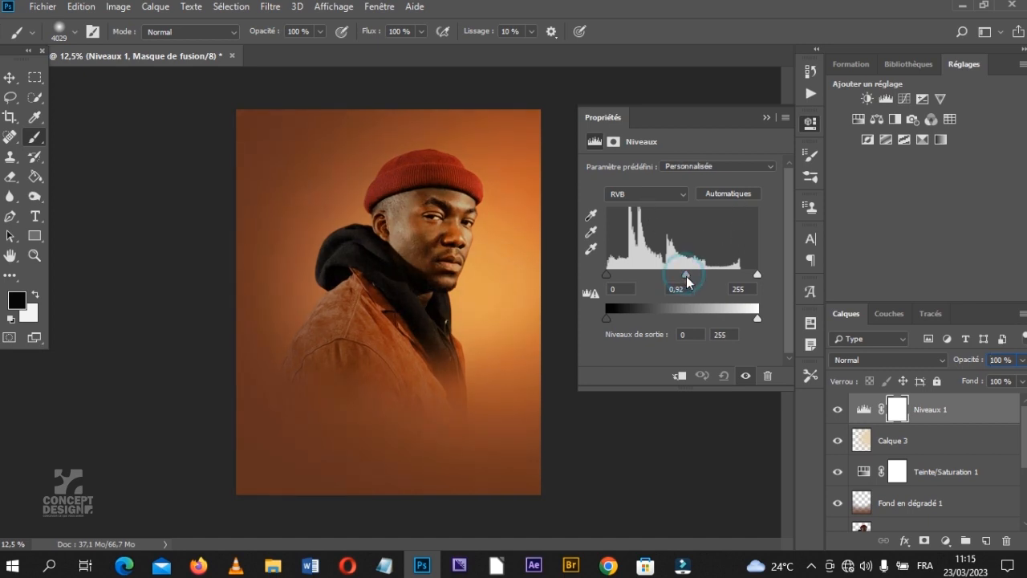
pyautogui.click(656, 195)
pyautogui.click(649, 241)
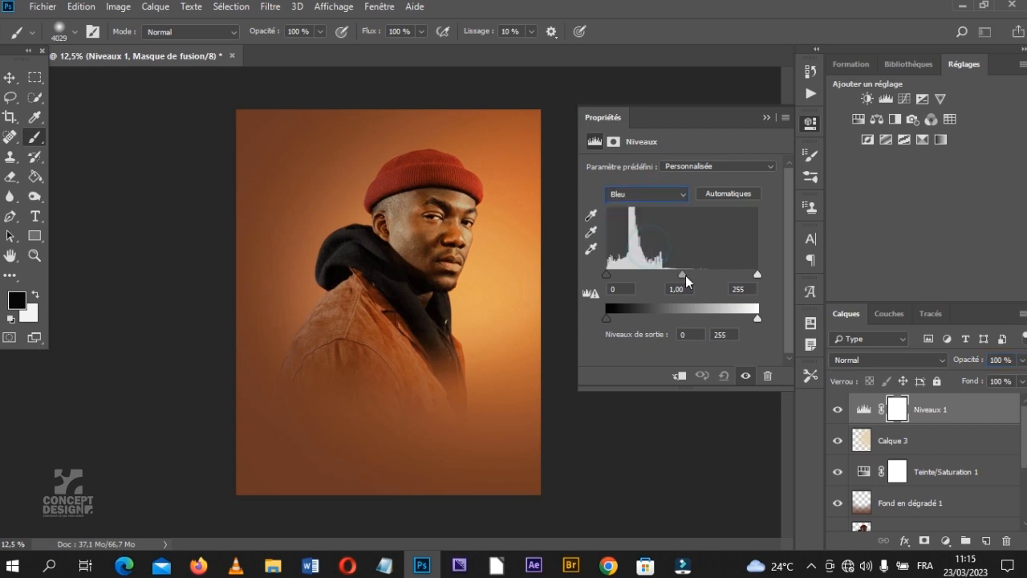
pyautogui.moveTo(685, 275); pyautogui.dragTo(683, 278)
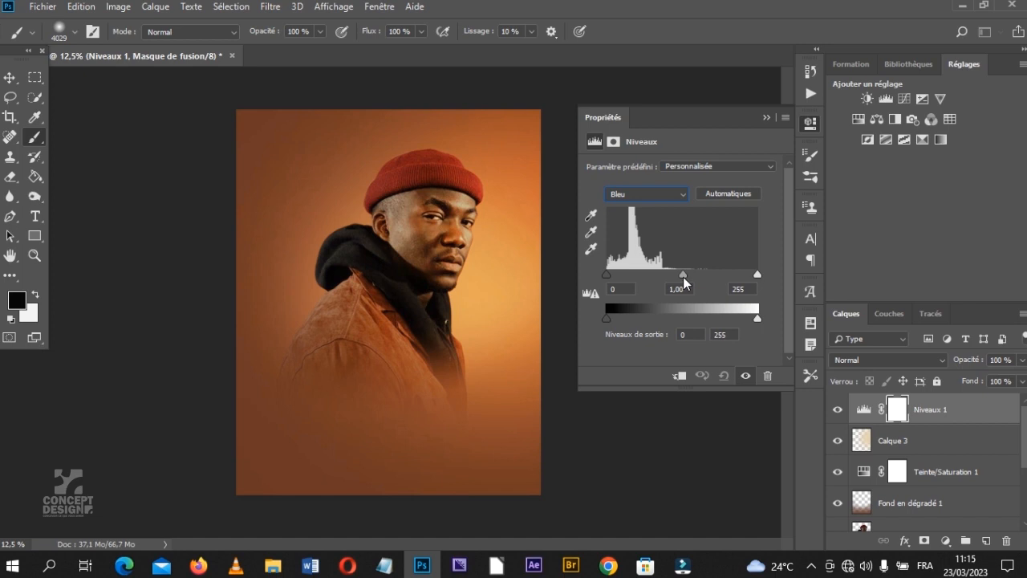
# Step: Set the midtones of the Levels adjustment's Rouge channel to 1.05
pyautogui.click(670, 195)
pyautogui.click(660, 219)
pyautogui.moveTo(685, 276); pyautogui.dragTo(680, 281)
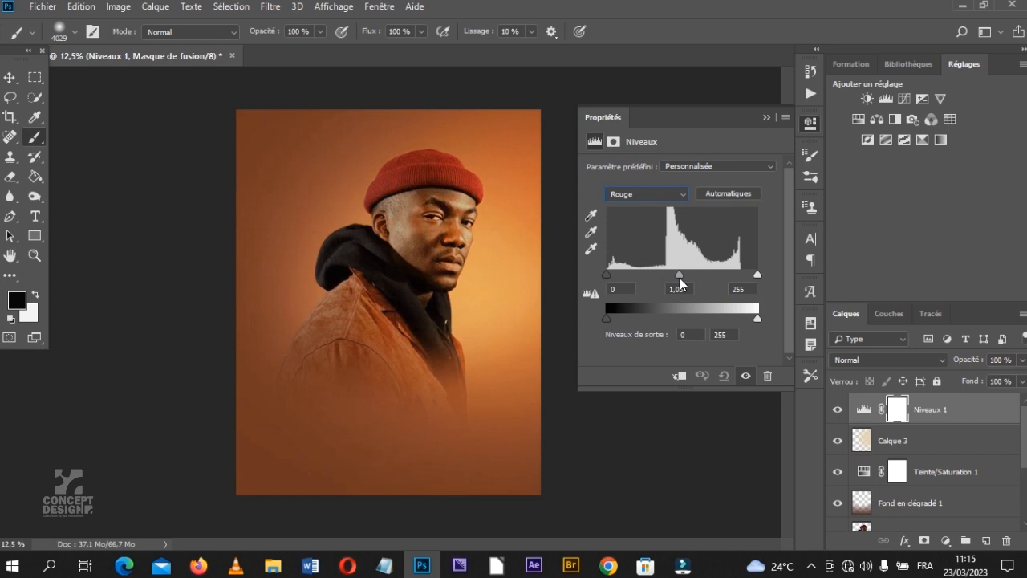
# Step: Keep the Levels Vert channel's midtones at 1.00, lower its white output to about 247 and slightly raise its black output
pyautogui.click(663, 205)
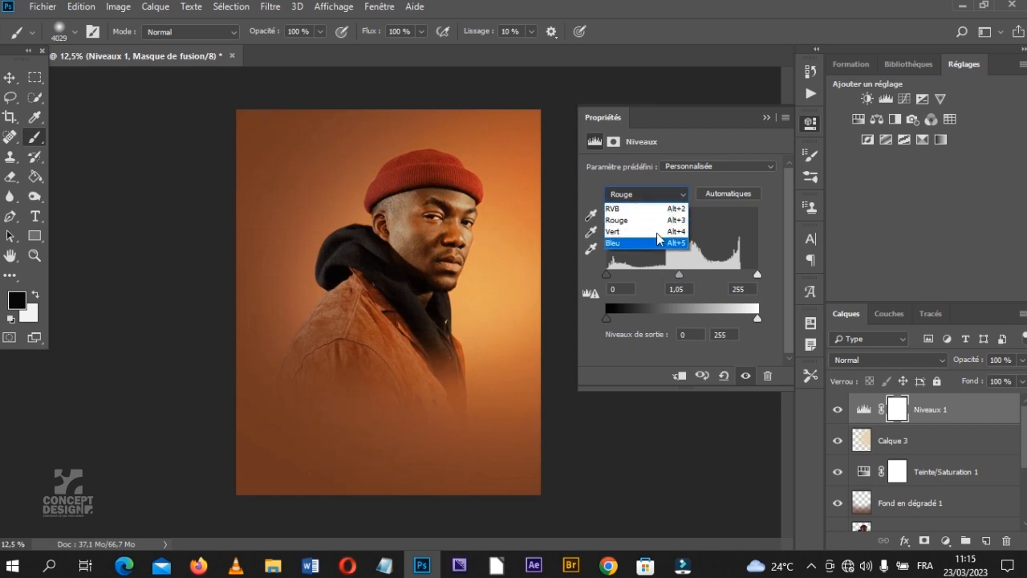
pyautogui.click(657, 233)
pyautogui.click(681, 275)
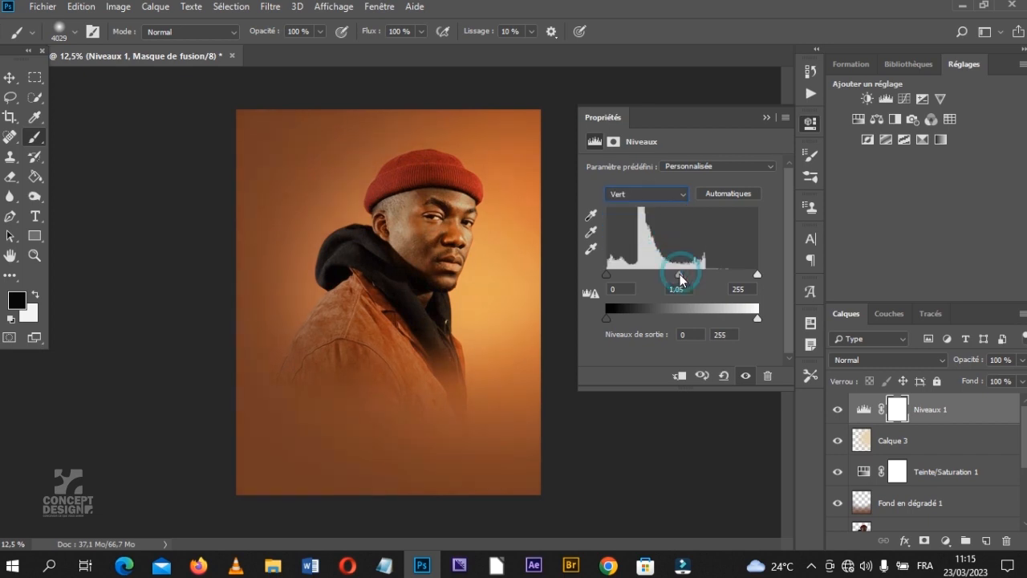
pyautogui.moveTo(757, 318); pyautogui.dragTo(753, 318)
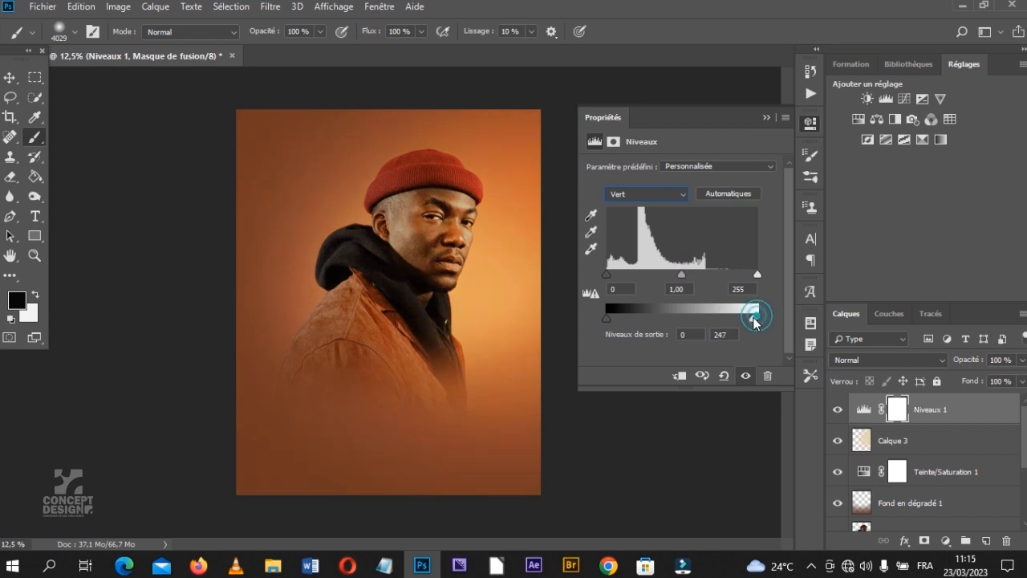
pyautogui.moveTo(607, 319); pyautogui.dragTo(611, 319)
pyautogui.click(766, 118)
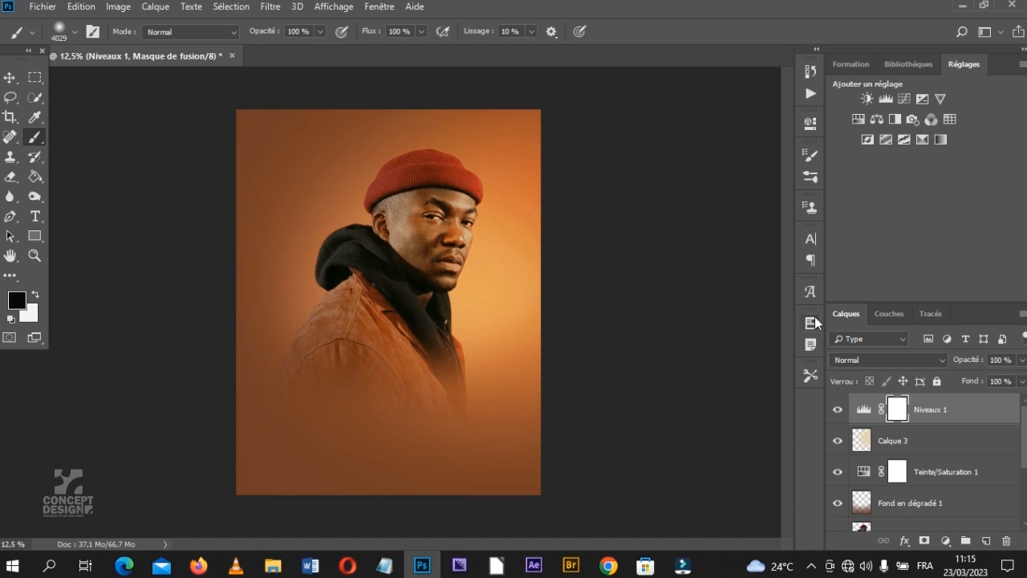
# Step: Add a Color Balance adjustment layer and set its midtones to Magenta/Vert -5 and Jaune/Bleu +5, shifting Cyan/Rouge towards red
pyautogui.click(876, 121)
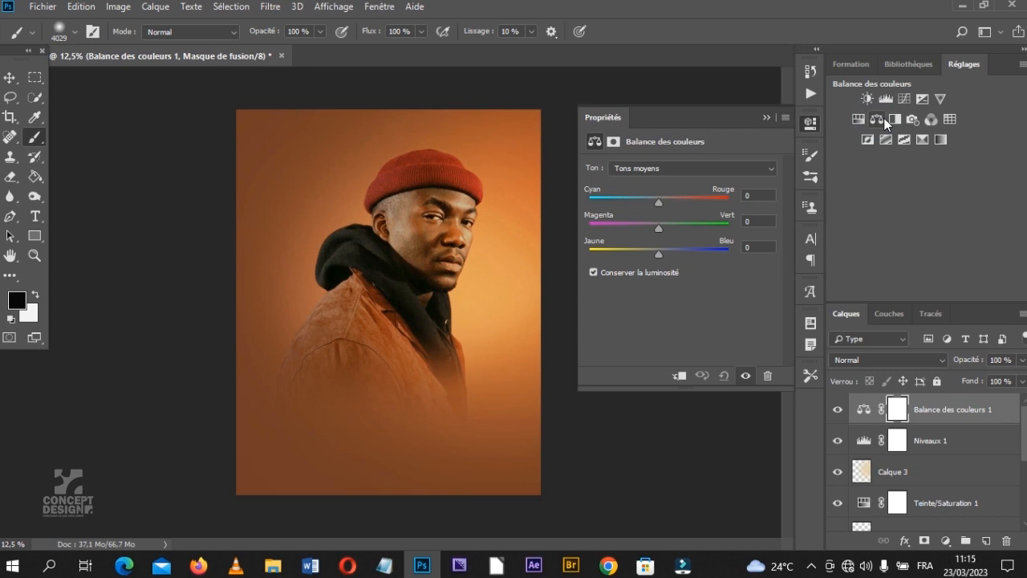
pyautogui.click(756, 246)
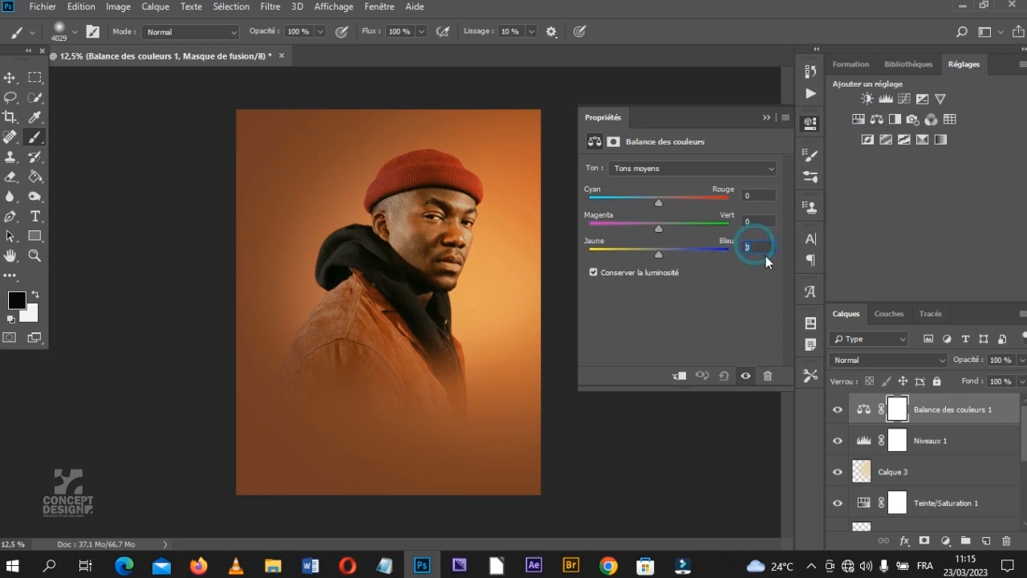
pyautogui.press('Up')
pyautogui.click(754, 221)
pyautogui.press('Down')
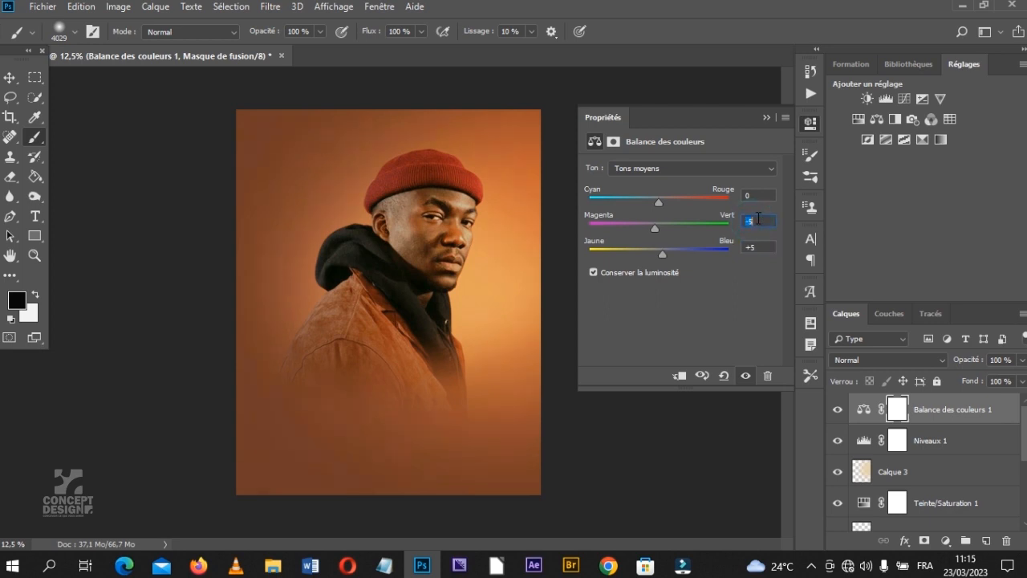
pyautogui.click(758, 195)
pyautogui.press('Up')
# Step: Set the Color Balance highlights (Tons clairs) to Jaune/Bleu -4 and Magenta/Vert +4, shifting Cyan/Rouge towards cyan
pyautogui.click(746, 168)
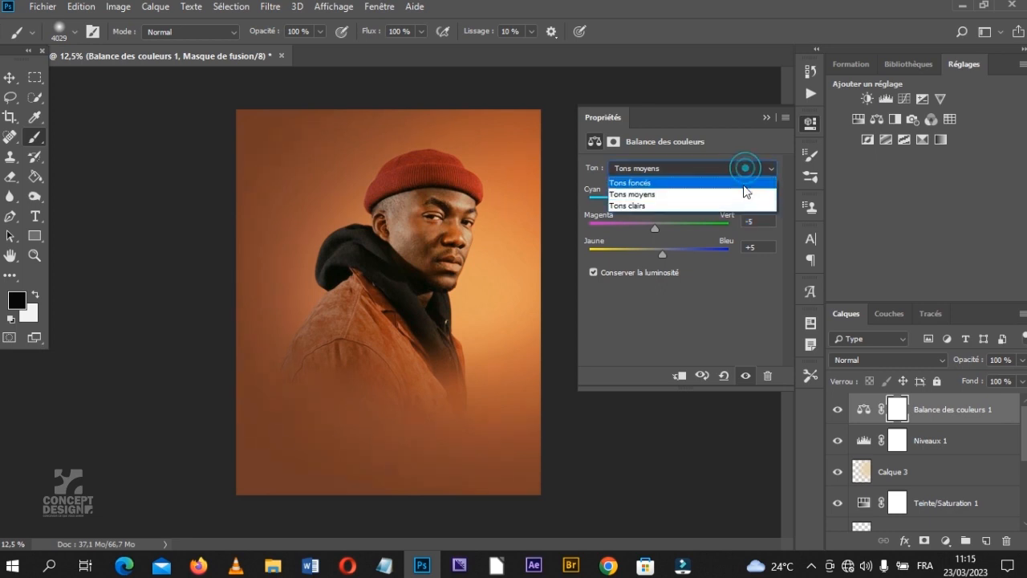
pyautogui.click(744, 202)
pyautogui.click(759, 244)
pyautogui.press('Down')
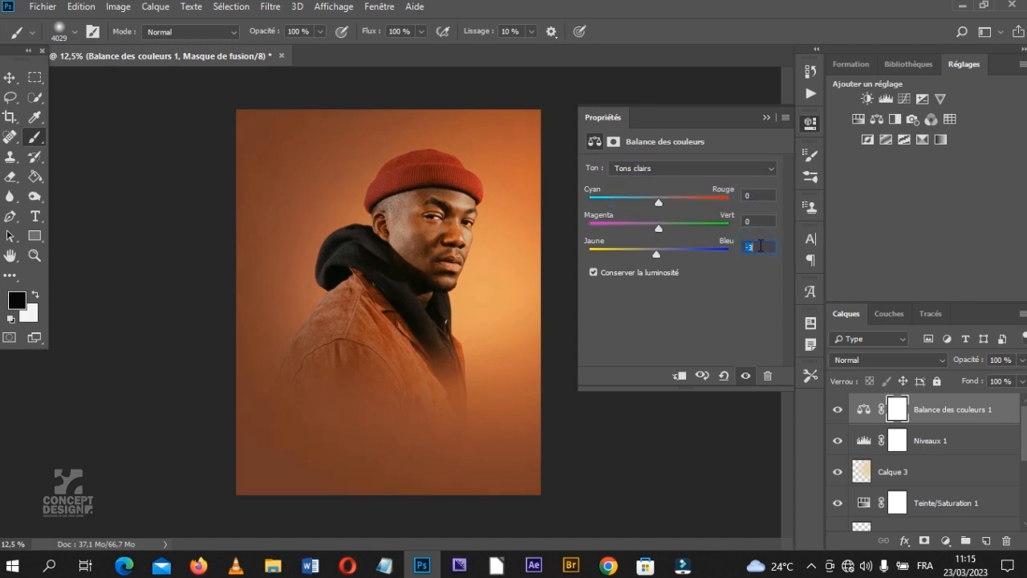
pyautogui.click(757, 220)
pyautogui.press('Up')
pyautogui.click(753, 196)
pyautogui.press('Down')
pyautogui.press('Down')
# Step: Set the Color Balance shadows (Tons foncés) to Jaune/Bleu +5
pyautogui.click(730, 169)
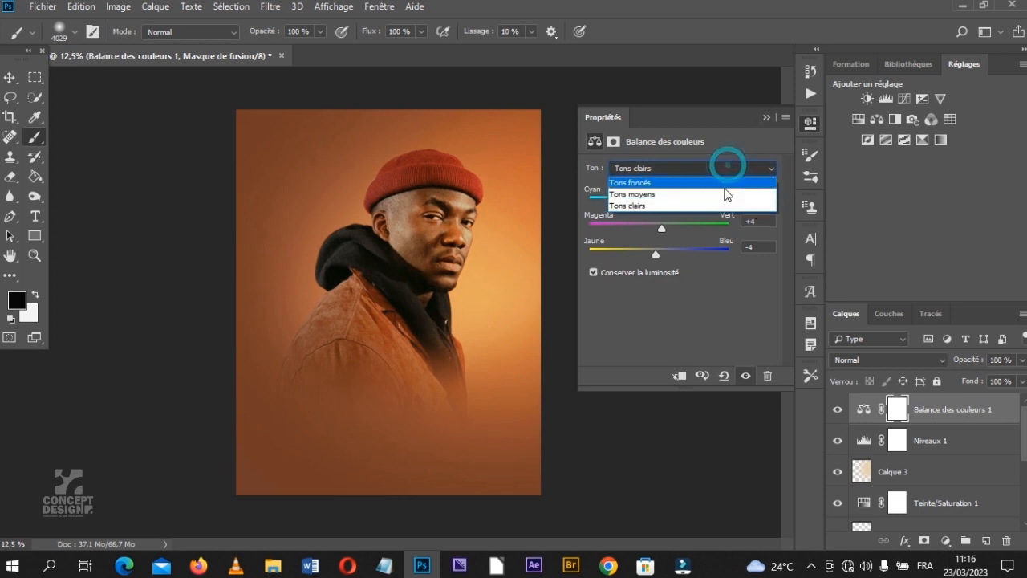
pyautogui.click(724, 182)
pyautogui.moveTo(658, 255); pyautogui.dragTo(664, 256)
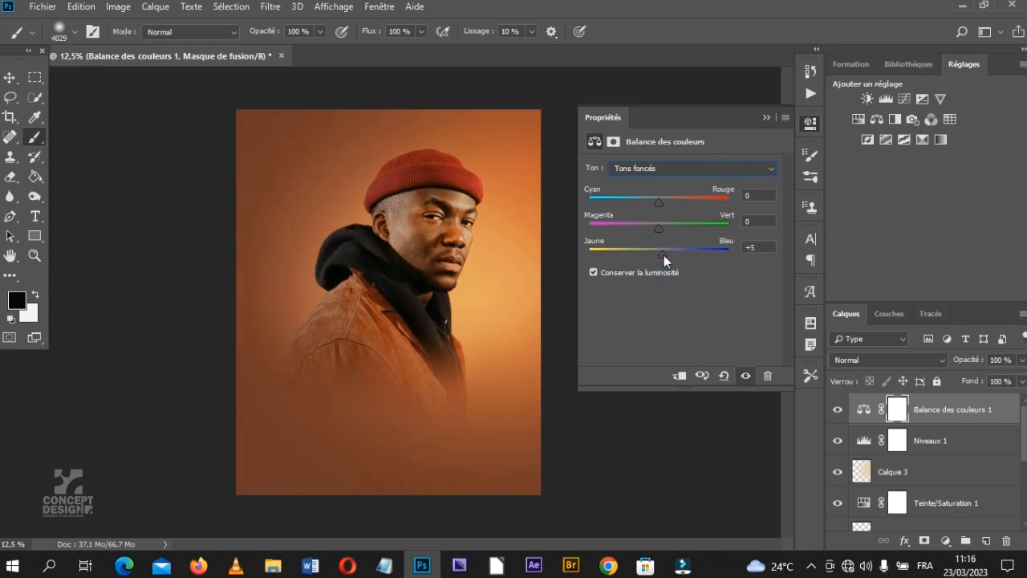
pyautogui.click(767, 118)
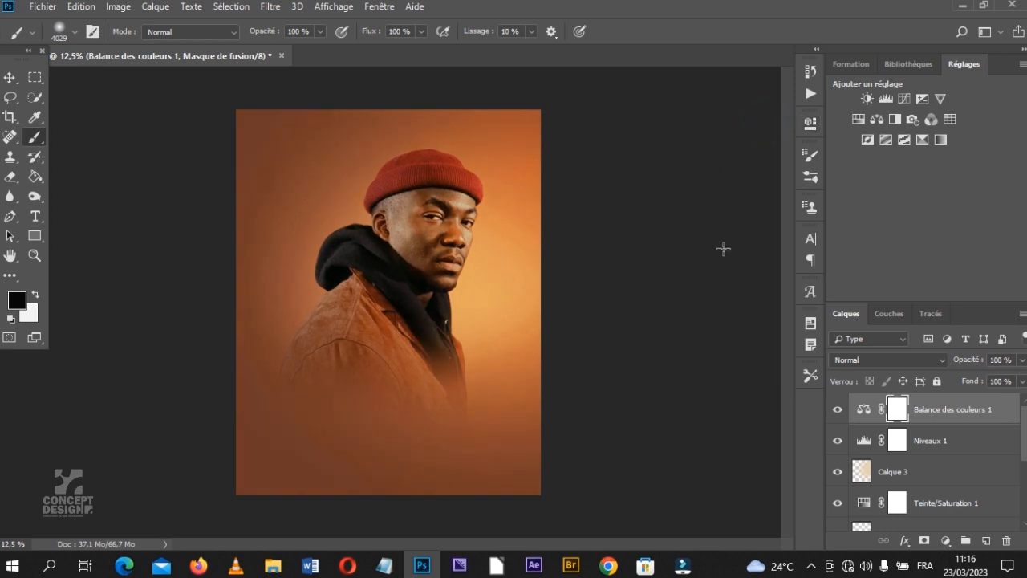
# Step: Add a Vibrance adjustment layer above the Color Balance with saturation +5 and vibrance -20
pyautogui.click(941, 98)
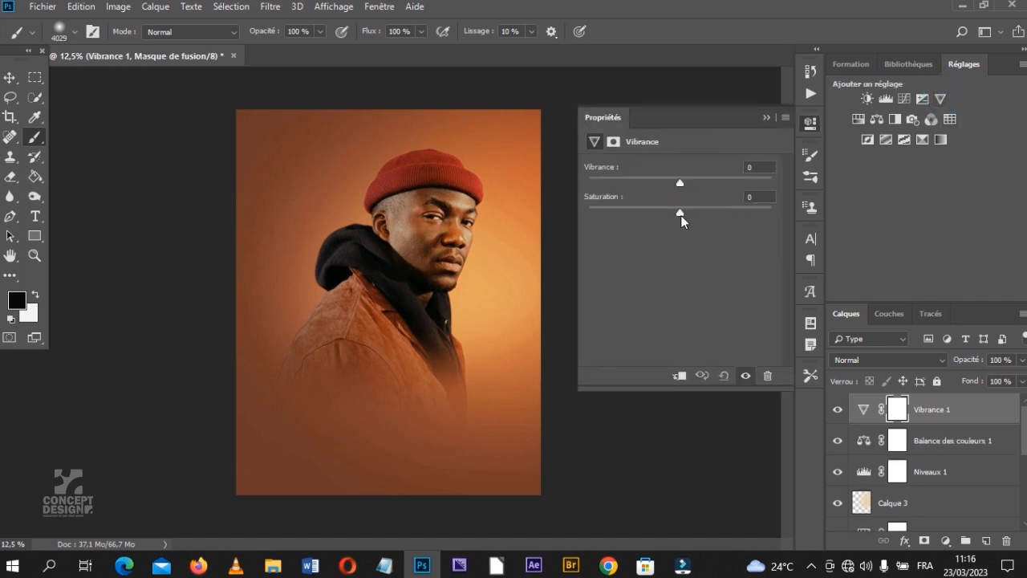
pyautogui.moveTo(680, 221); pyautogui.dragTo(683, 222)
pyautogui.moveTo(681, 181); pyautogui.dragTo(662, 188)
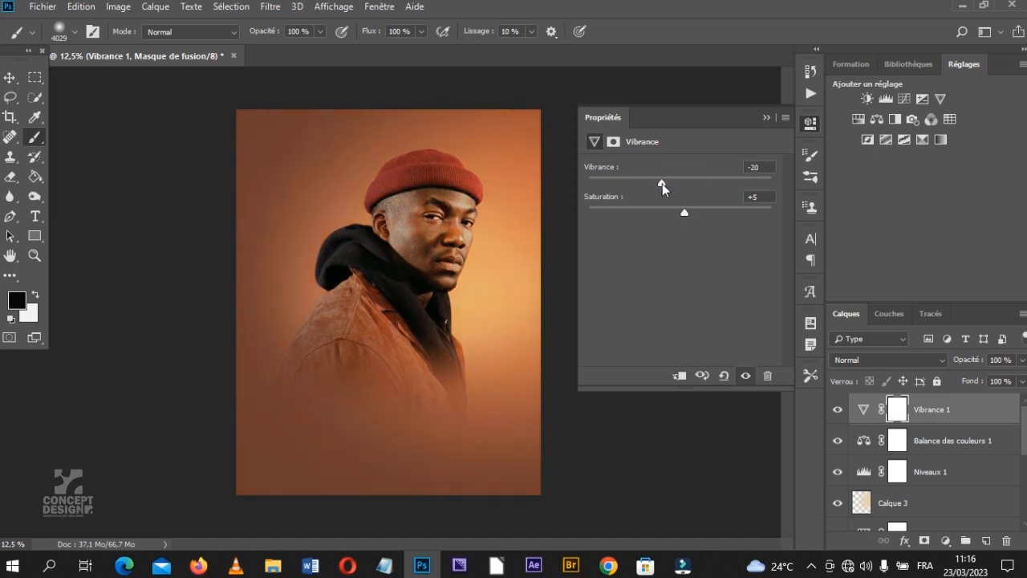
pyautogui.click(766, 117)
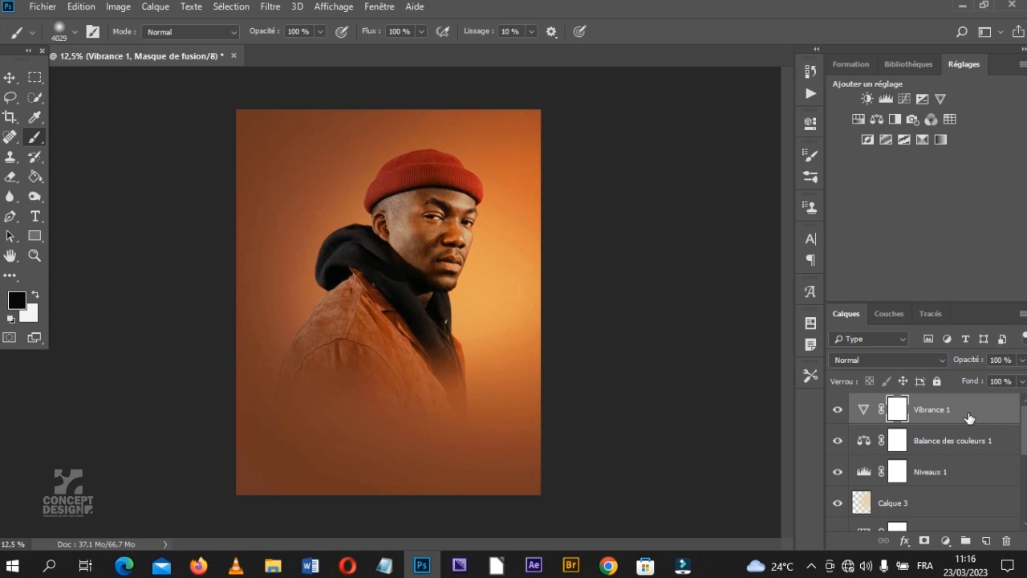
# Step: Add a Gradient Map adjustment layer above Vibrance using the Violet, orange preset
pyautogui.click(946, 542)
pyautogui.click(942, 518)
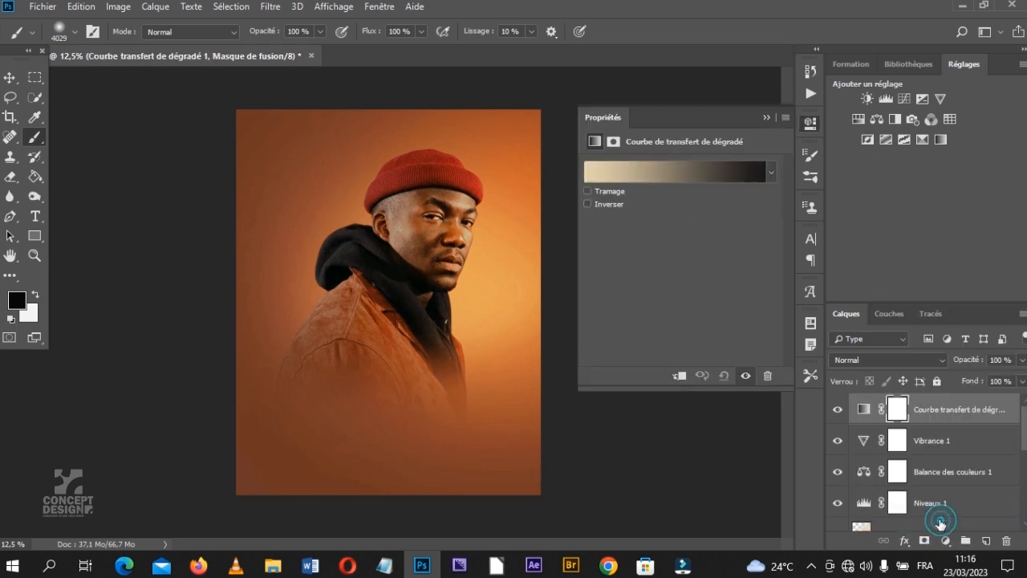
pyautogui.click(631, 175)
pyautogui.click(659, 139)
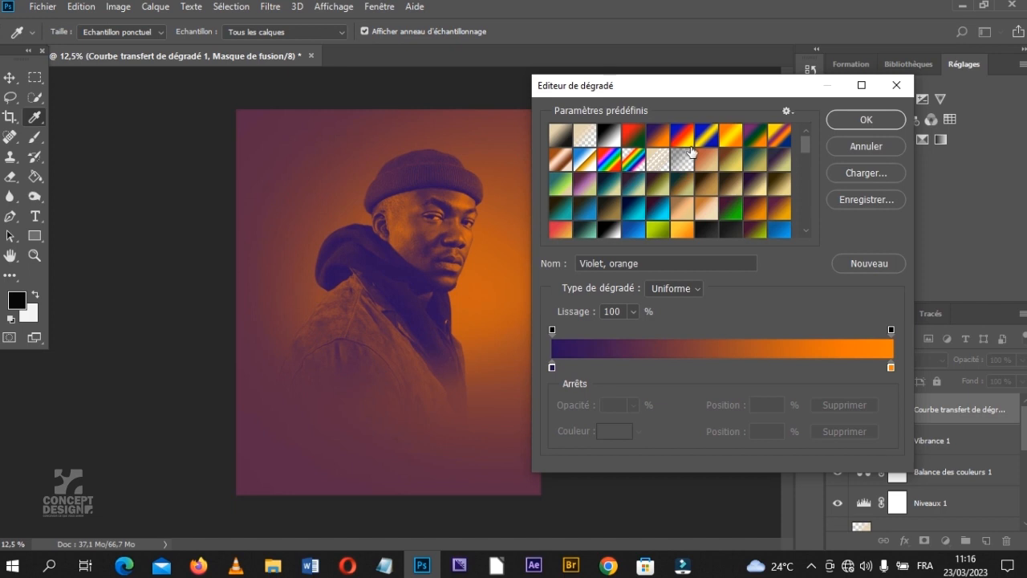
pyautogui.click(869, 120)
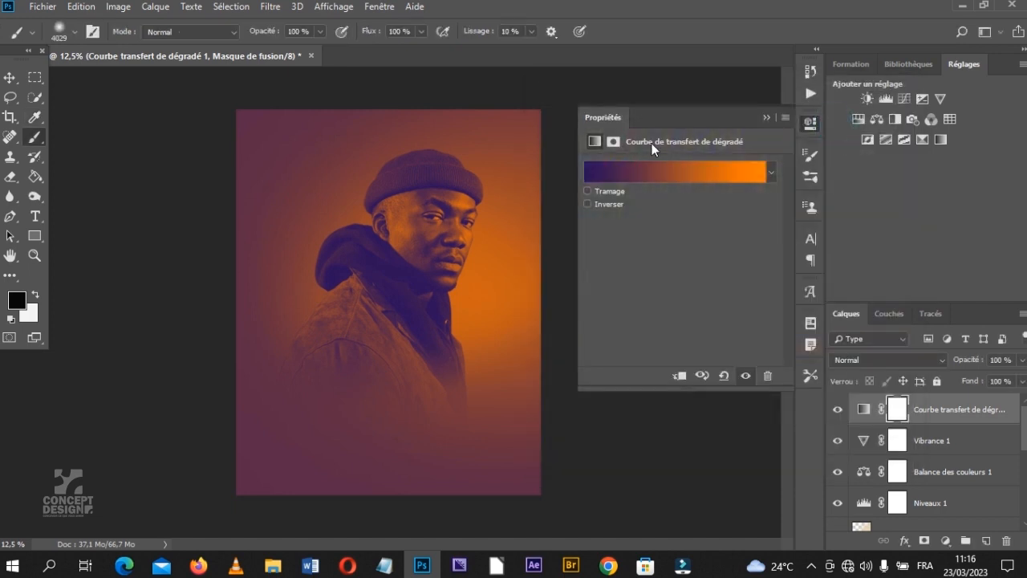
# Step: Start a Color Range mask on the gradient map layer, trying different sampled tones with tolerances of 110 and 85
pyautogui.click(616, 141)
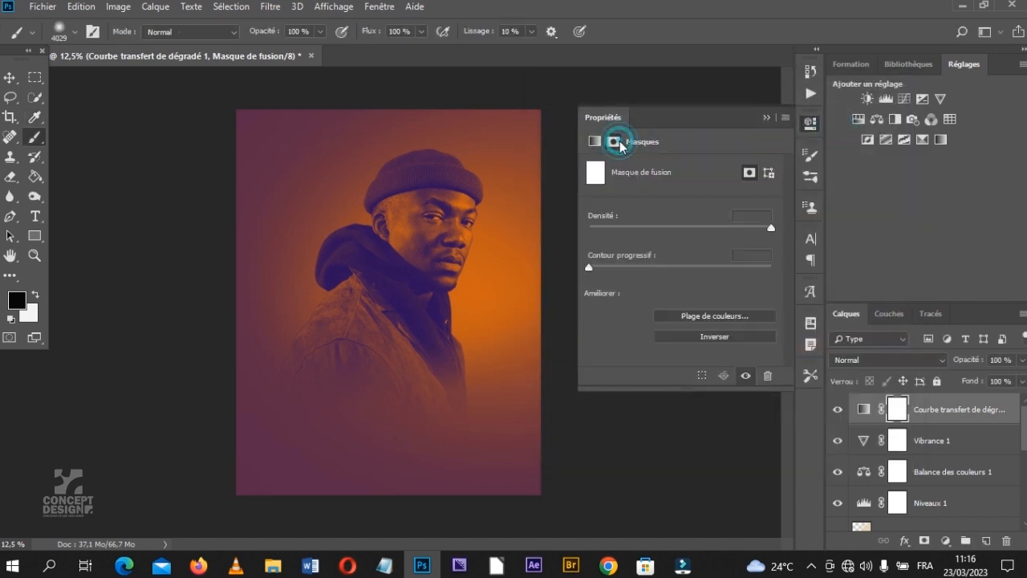
pyautogui.click(687, 317)
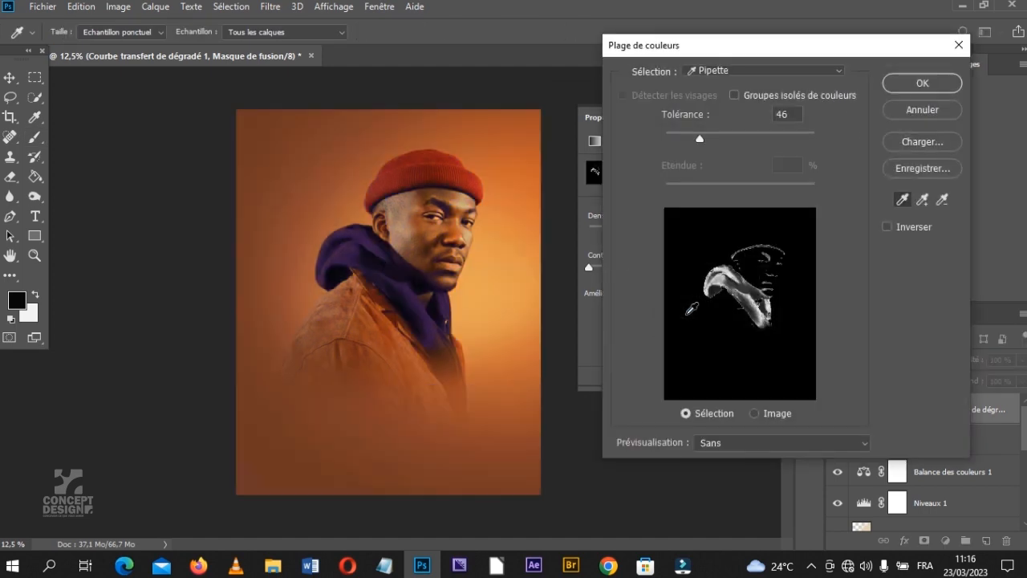
pyautogui.moveTo(701, 138); pyautogui.dragTo(747, 137)
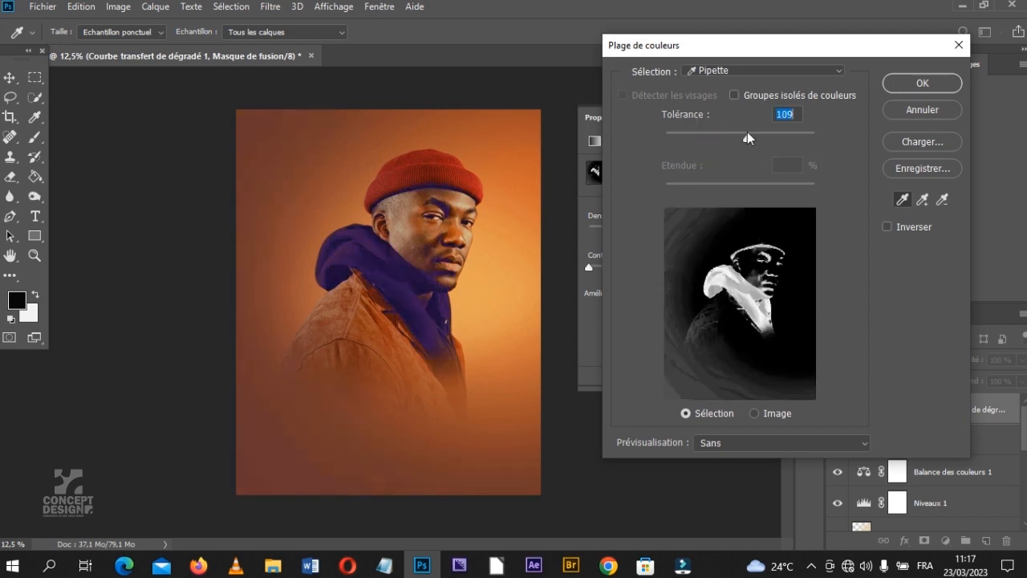
pyautogui.click(774, 255)
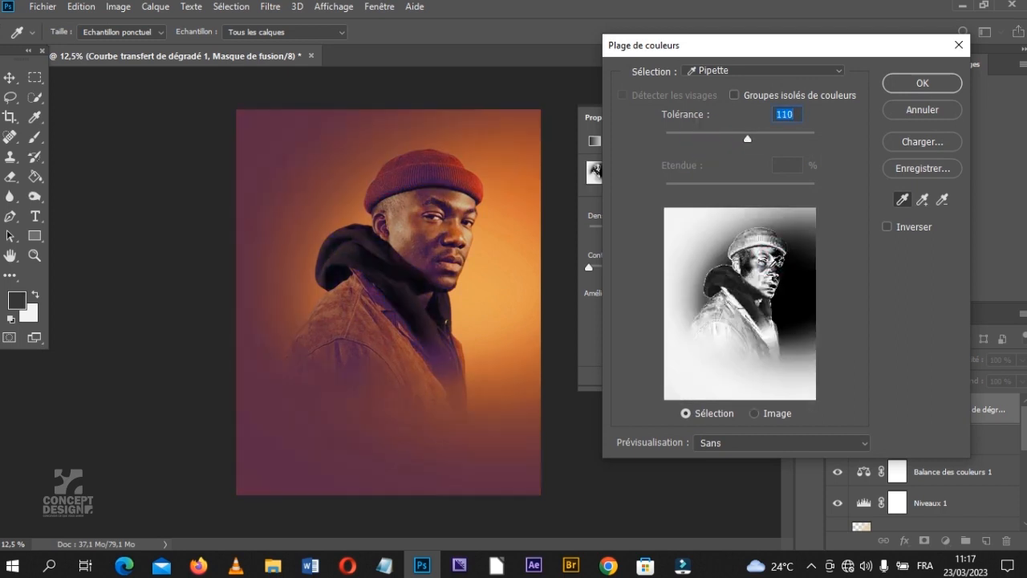
pyautogui.click(762, 281)
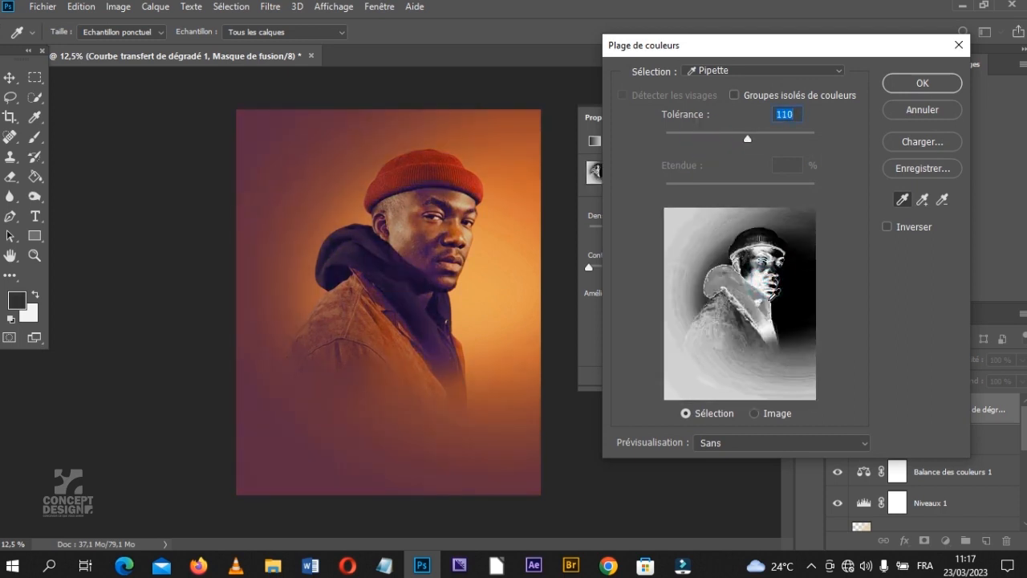
pyautogui.moveTo(750, 138); pyautogui.dragTo(729, 142)
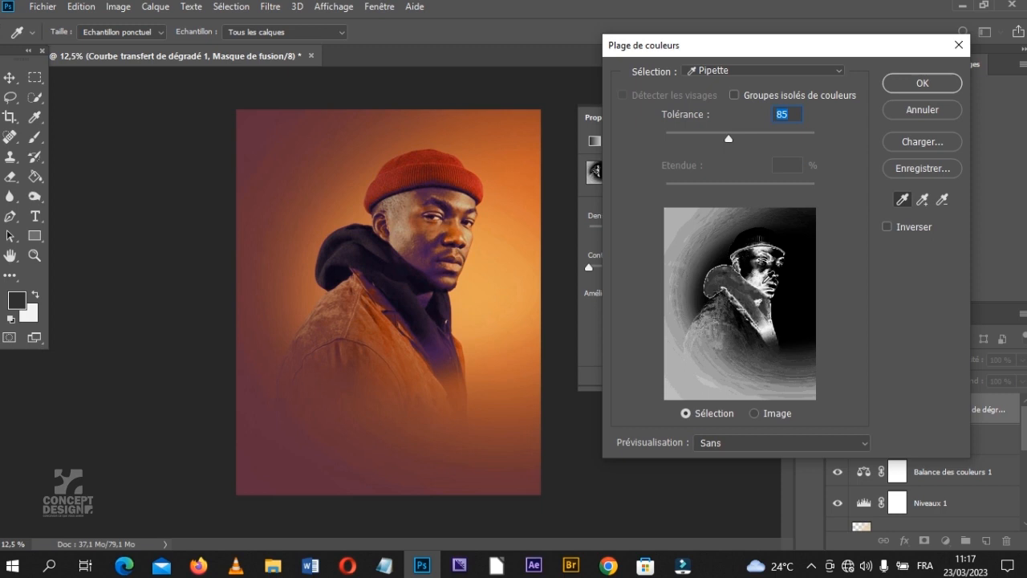
# Step: Sample the dark hoodie tone for the Color Range mask, set the tolerance to 115 and apply it to the gradient map
pyautogui.click(764, 299)
pyautogui.moveTo(764, 299); pyautogui.dragTo(791, 267)
pyautogui.click(764, 285)
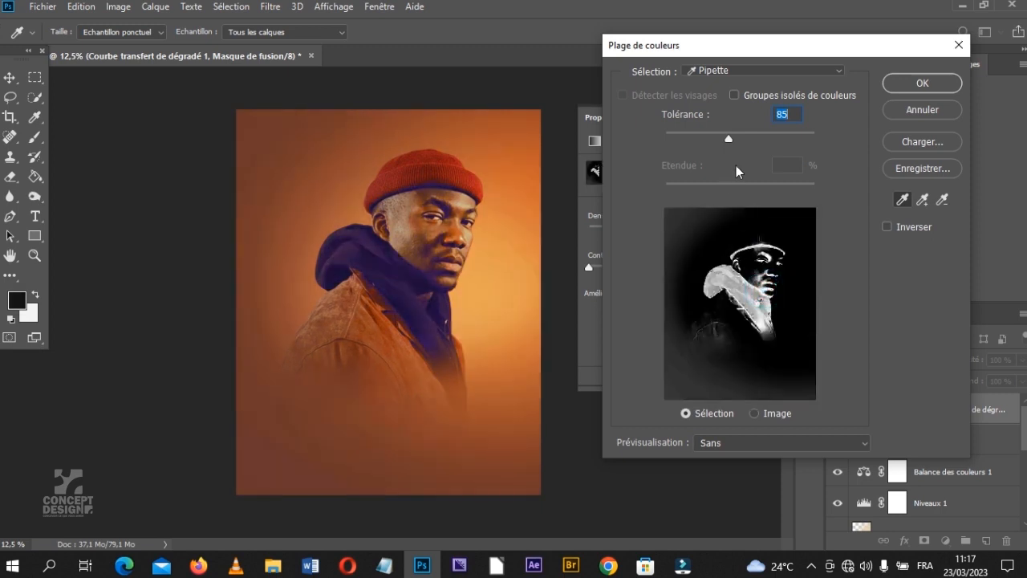
pyautogui.moveTo(730, 136); pyautogui.dragTo(798, 140)
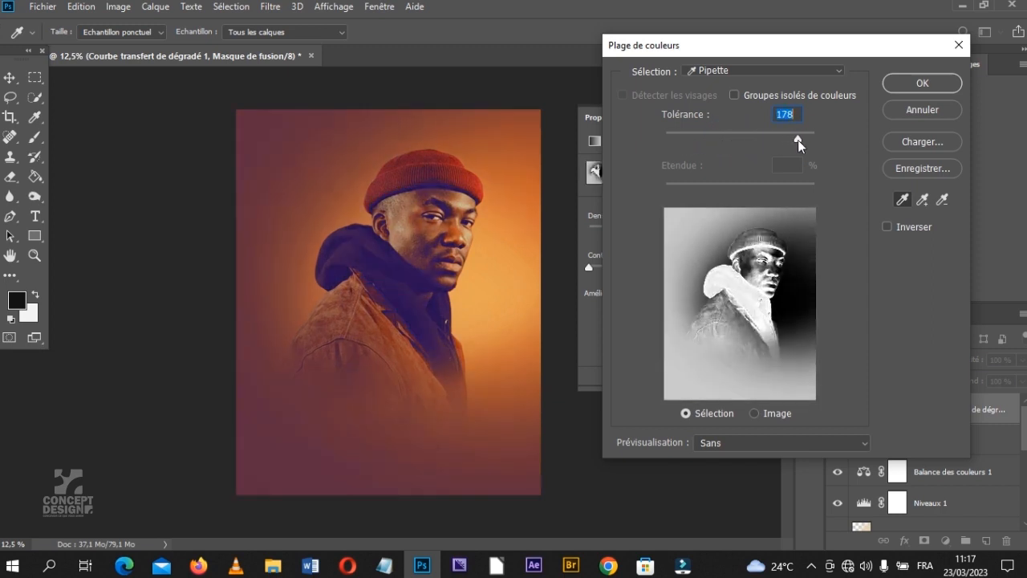
pyautogui.moveTo(791, 140); pyautogui.dragTo(751, 138)
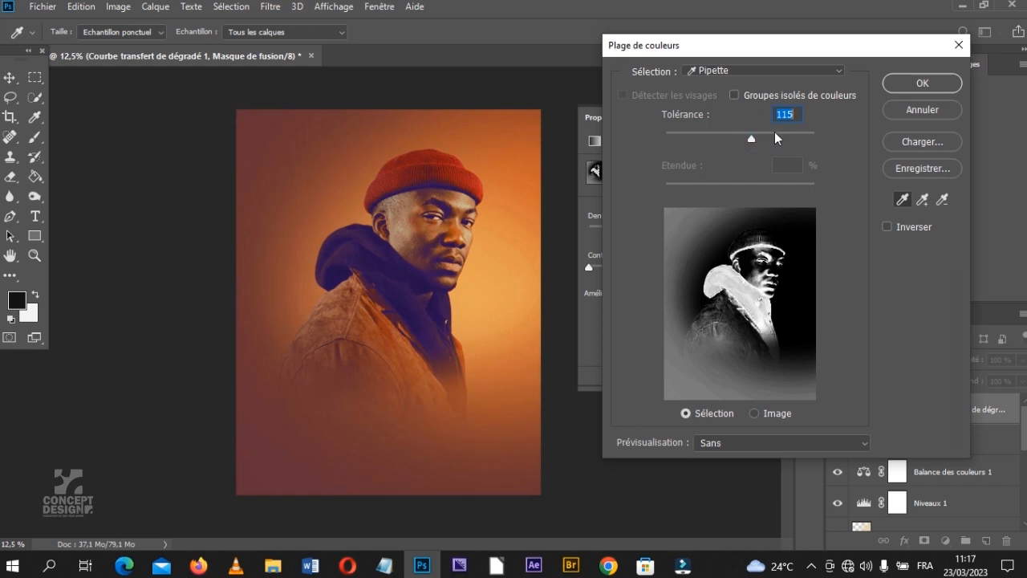
pyautogui.click(915, 83)
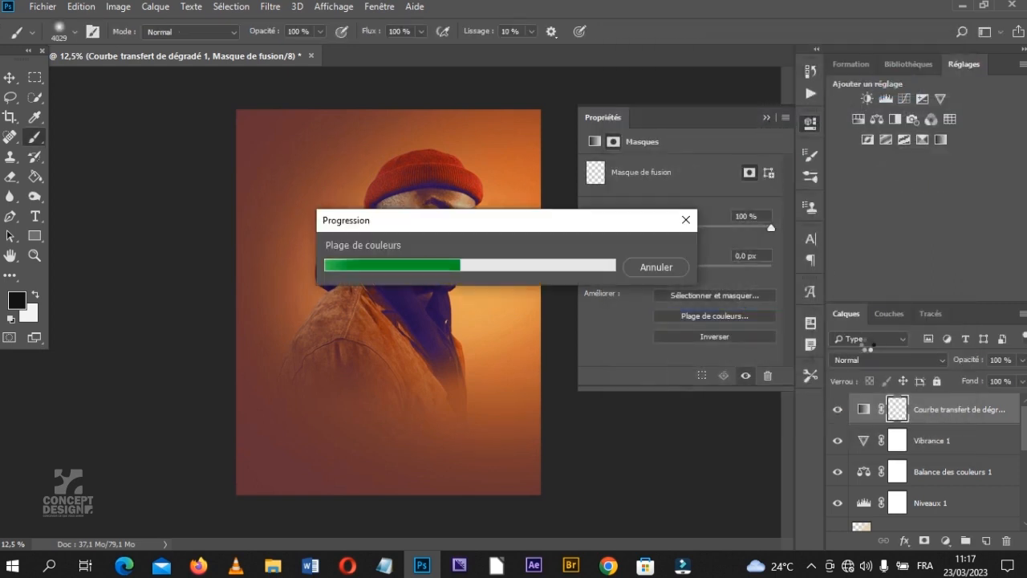
pyautogui.click(766, 118)
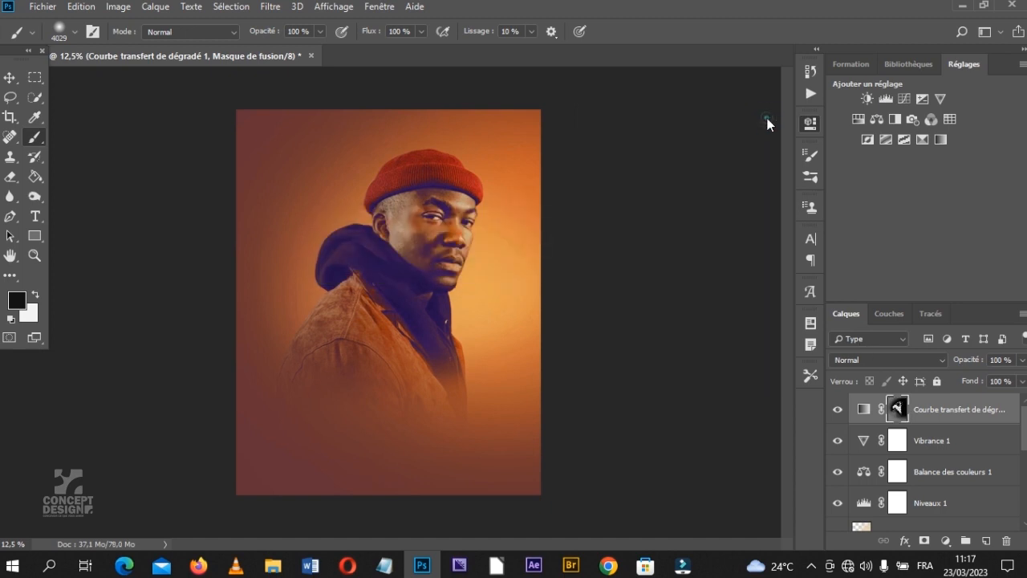
# Step: Set the gradient map layer's blend mode to Lumière ponctuelle and add a new empty layer above it
pyautogui.click(871, 360)
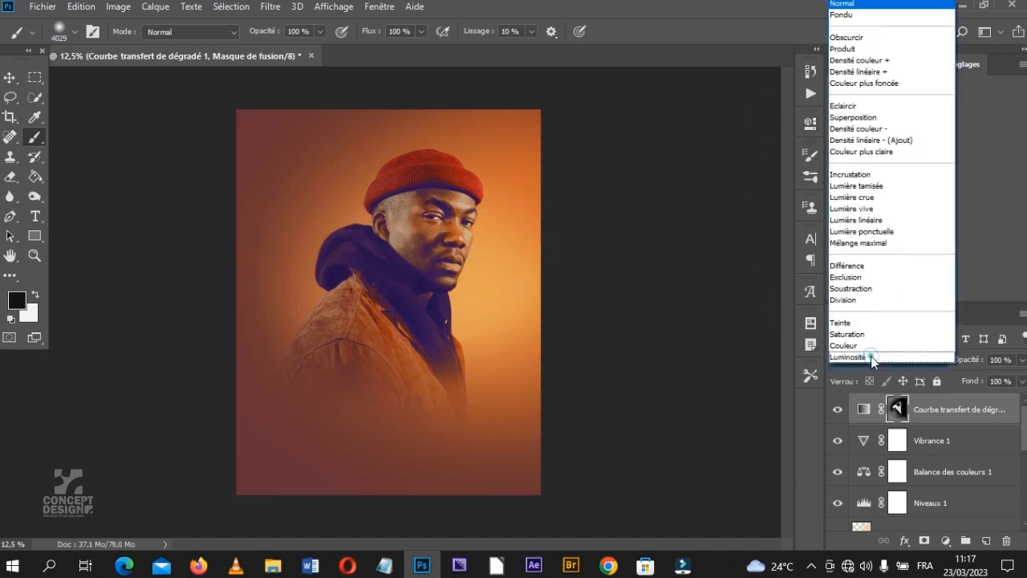
pyautogui.click(899, 233)
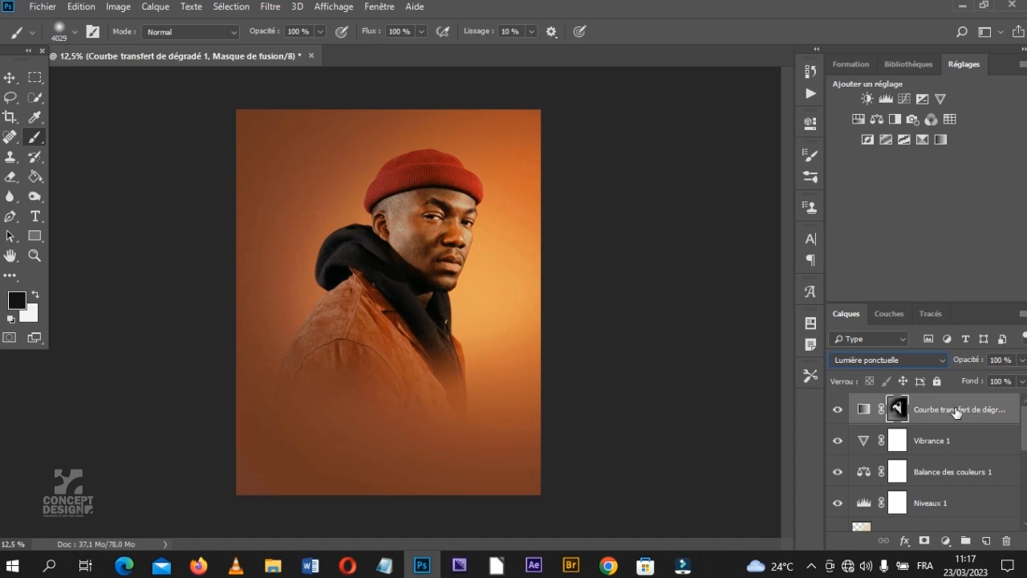
pyautogui.click(987, 541)
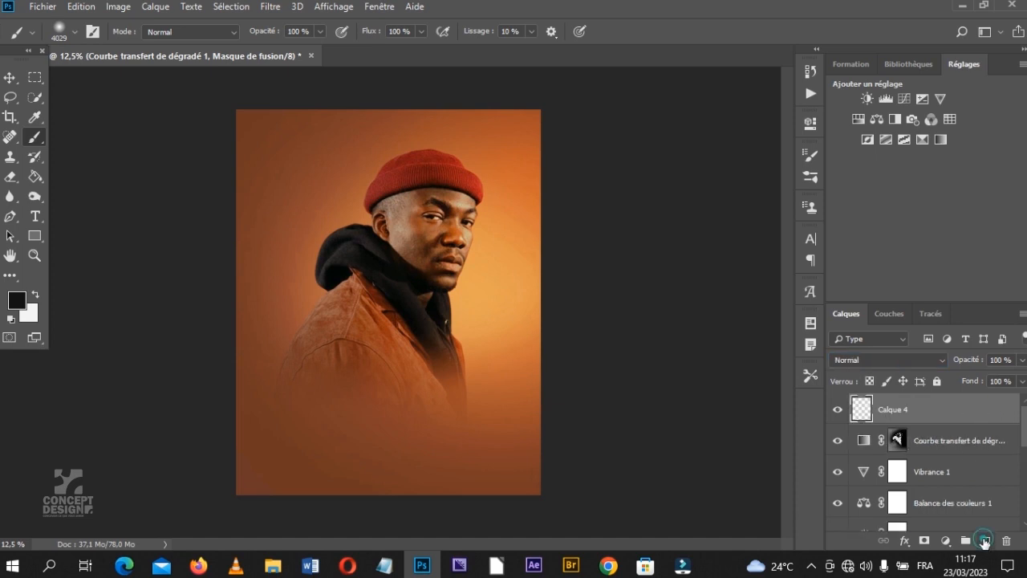
# Step: Set the foreground colour to orange f68f09 for the Brush tool
pyautogui.click(16, 301)
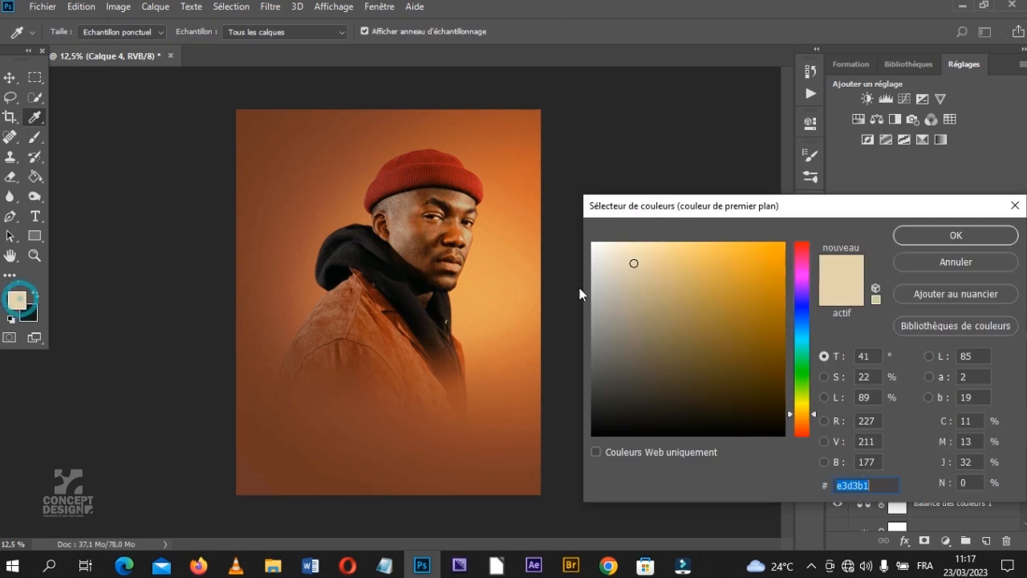
pyautogui.click(778, 248)
pyautogui.click(814, 417)
pyautogui.moveTo(814, 417); pyautogui.dragTo(815, 419)
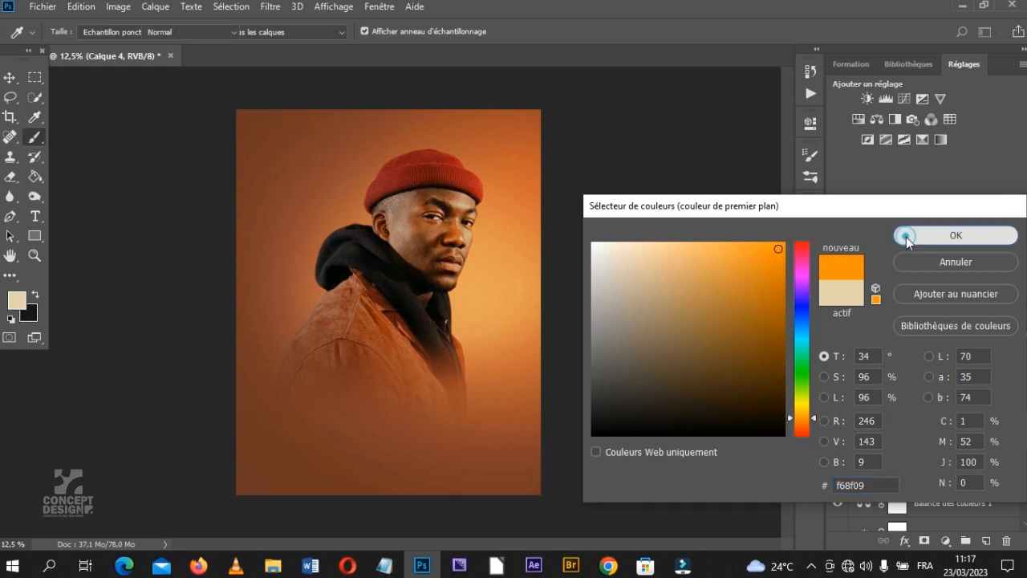
pyautogui.click(904, 236)
pyautogui.press('b')
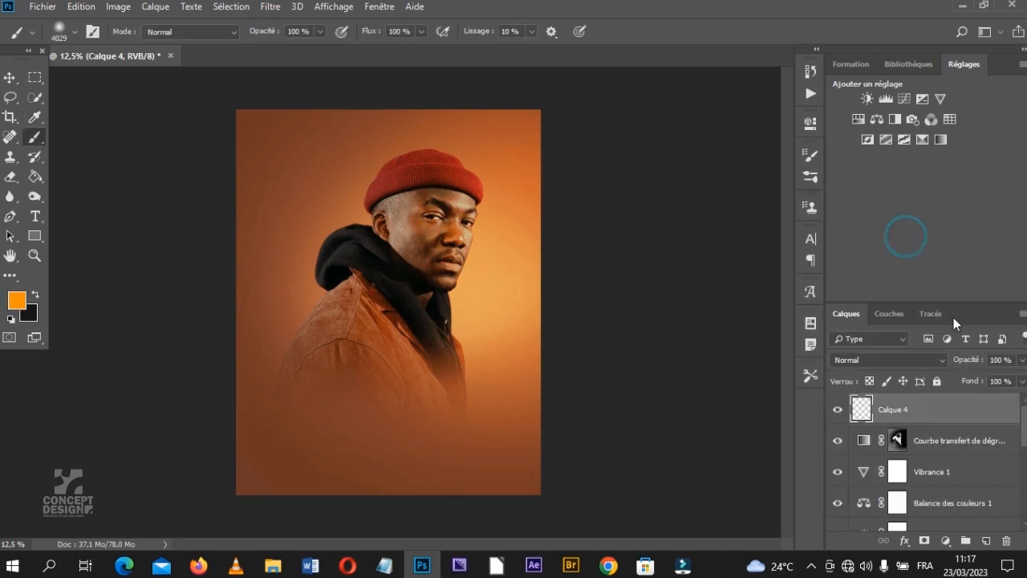
# Step: Paint soft orange over the left side of the poster on the new layer with a 5000 px brush at 0% hardness
pyautogui.click(74, 33)
pyautogui.moveTo(181, 82); pyautogui.dragTo(185, 83)
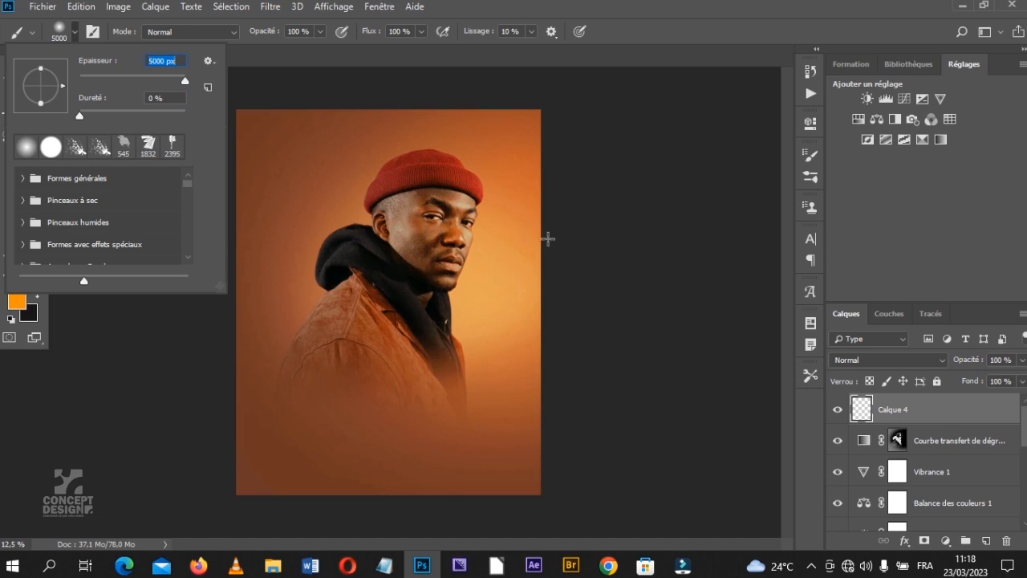
pyautogui.click(248, 246)
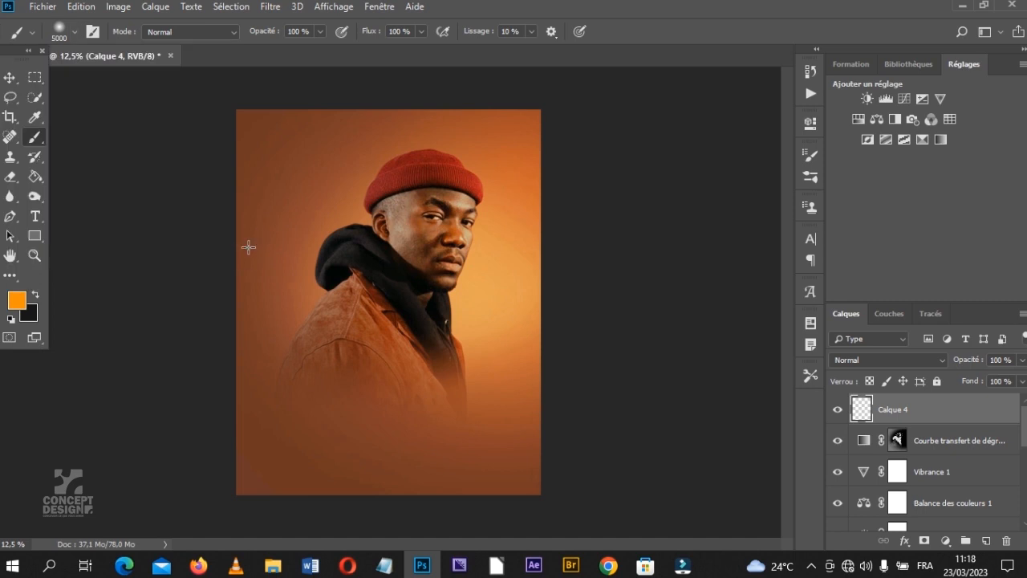
pyautogui.click(248, 246)
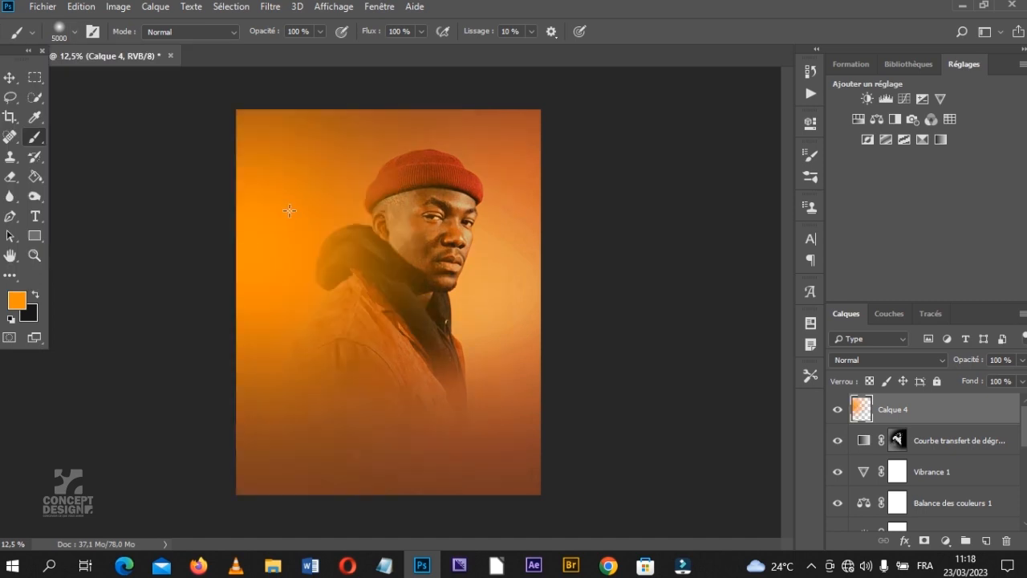
pyautogui.click(257, 254)
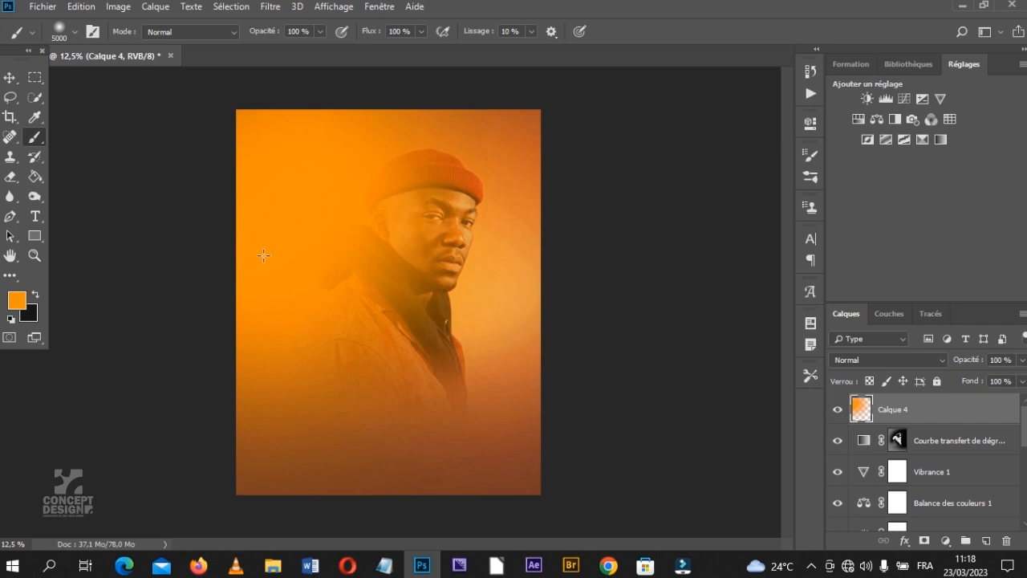
# Step: Try blend modes such as Division, Exclusion and Lumière crue on the orange layer, then choose Densité linéaire - (Ajout)
pyautogui.click(879, 358)
pyautogui.click(893, 296)
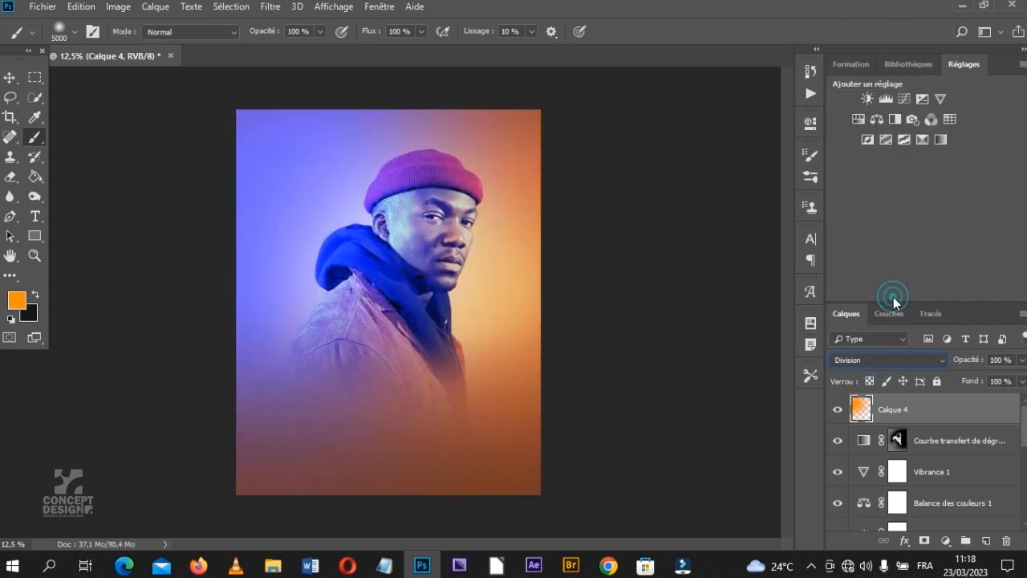
pyautogui.scroll(1, 895, 359)
pyautogui.scroll(4, 894, 359)
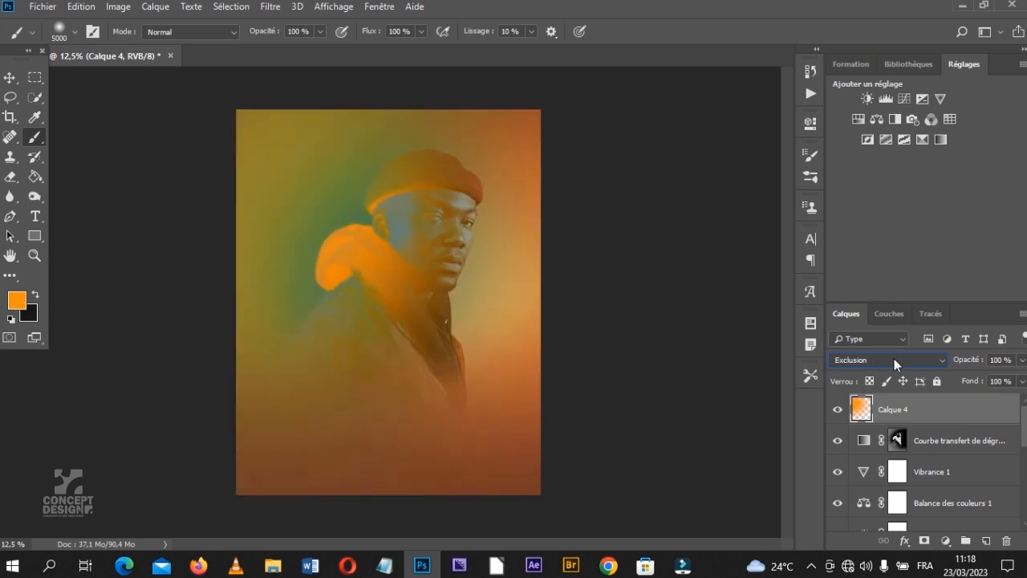
pyautogui.scroll(3, 894, 359)
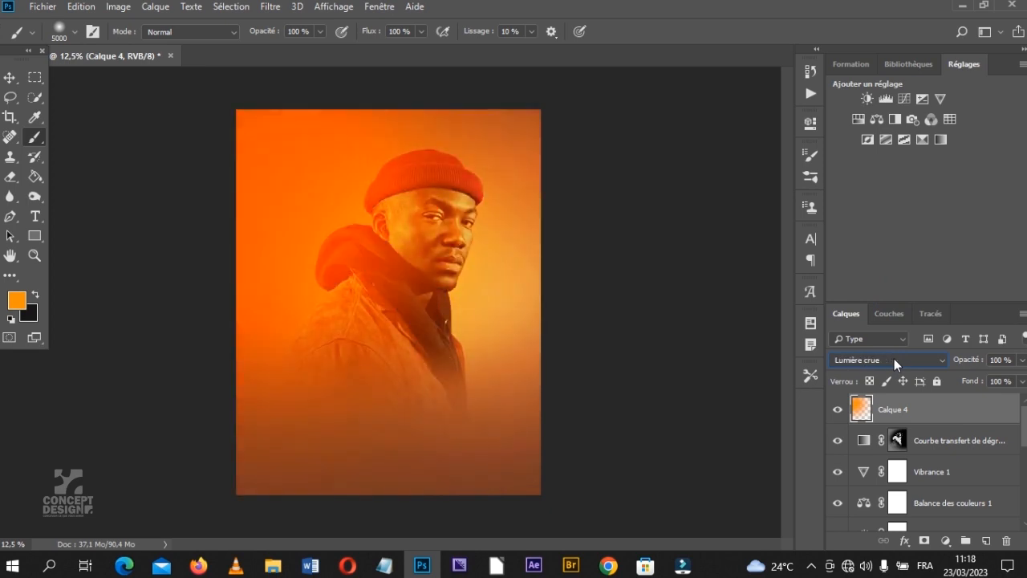
pyautogui.scroll(4, 893, 359)
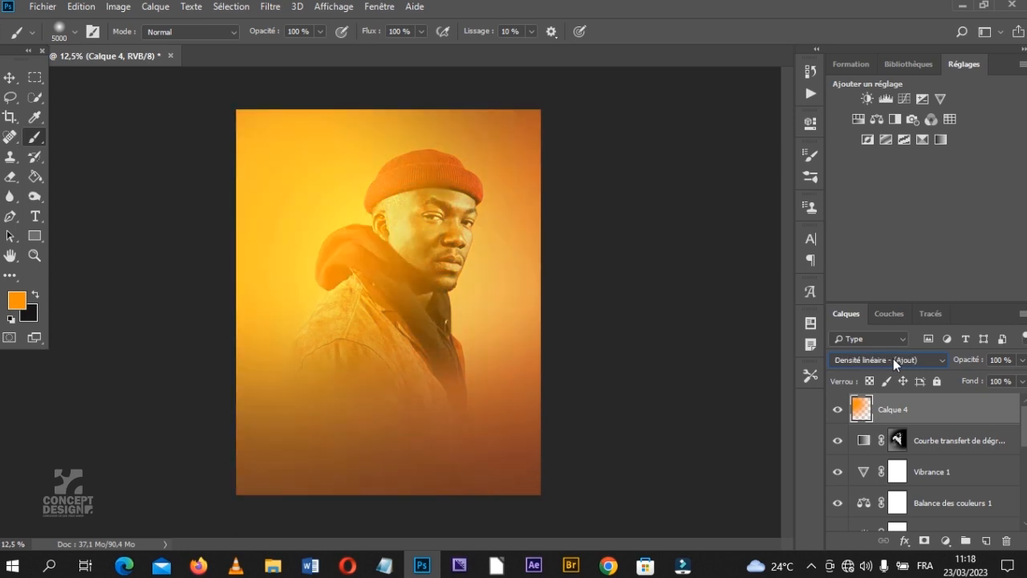
pyautogui.scroll(1, 893, 358)
pyautogui.scroll(-2, 893, 359)
pyautogui.click(905, 362)
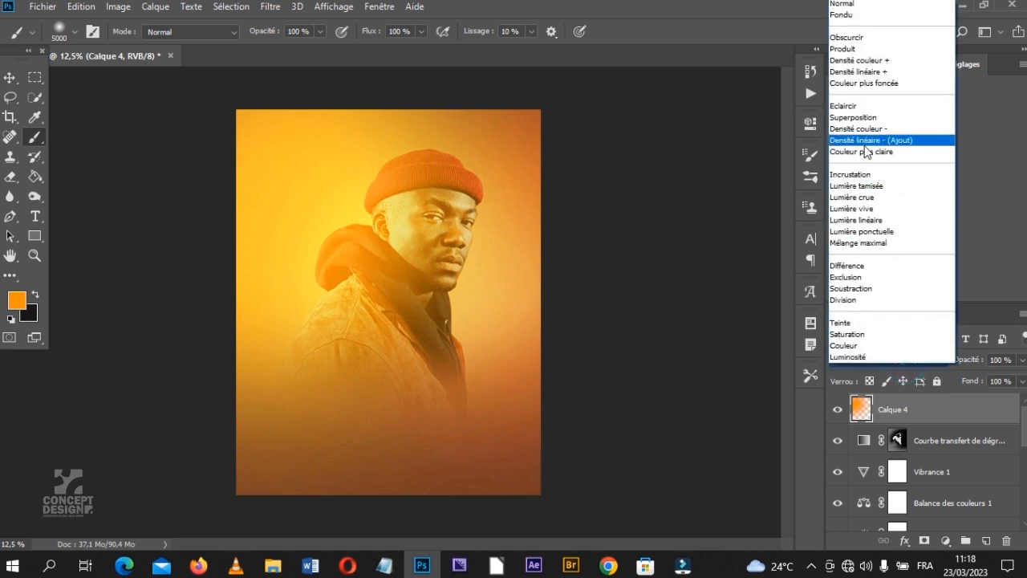
pyautogui.click(925, 142)
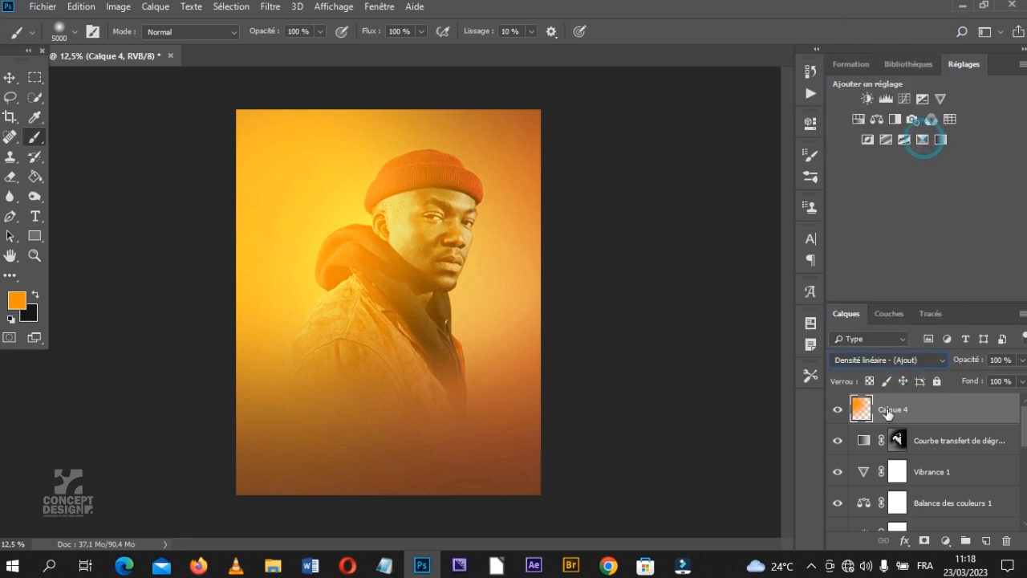
# Step: Set the orange layer's opacity to 40% and its fill to 60%, trying a fill of 80% first
pyautogui.click(996, 381)
pyautogui.write('83')
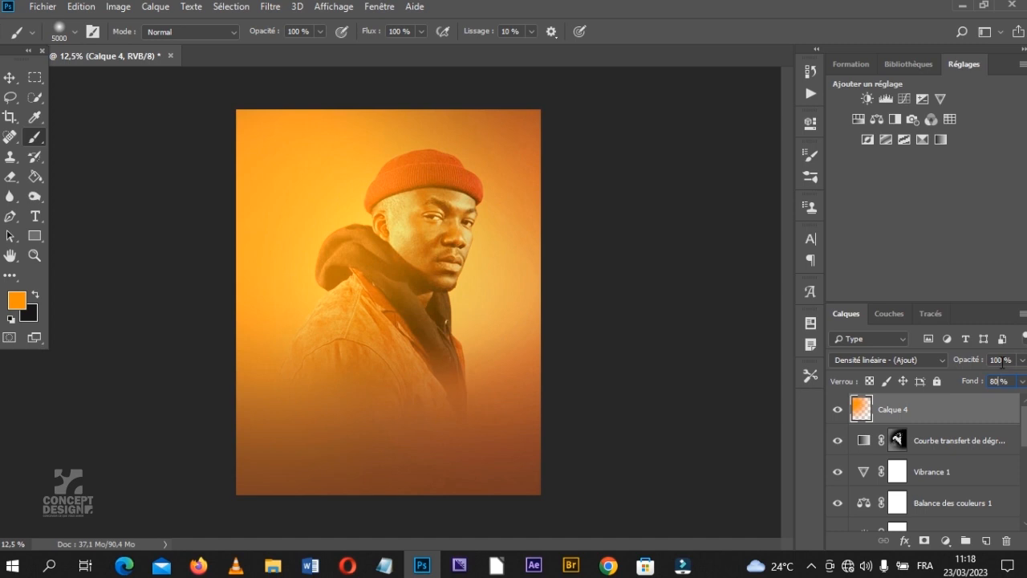
pyautogui.click(983, 358)
pyautogui.write('40')
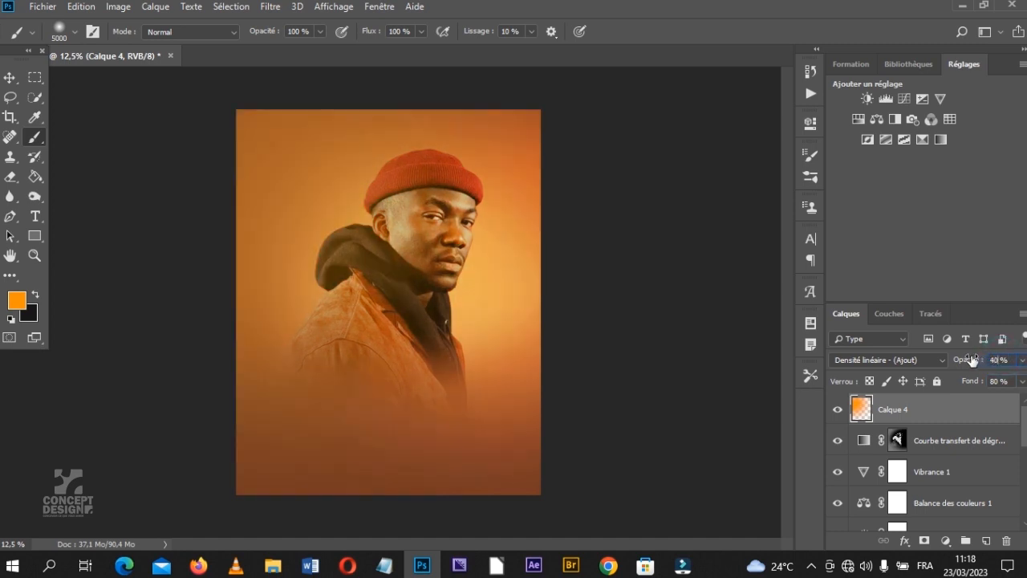
pyautogui.click(995, 381)
pyautogui.write('60')
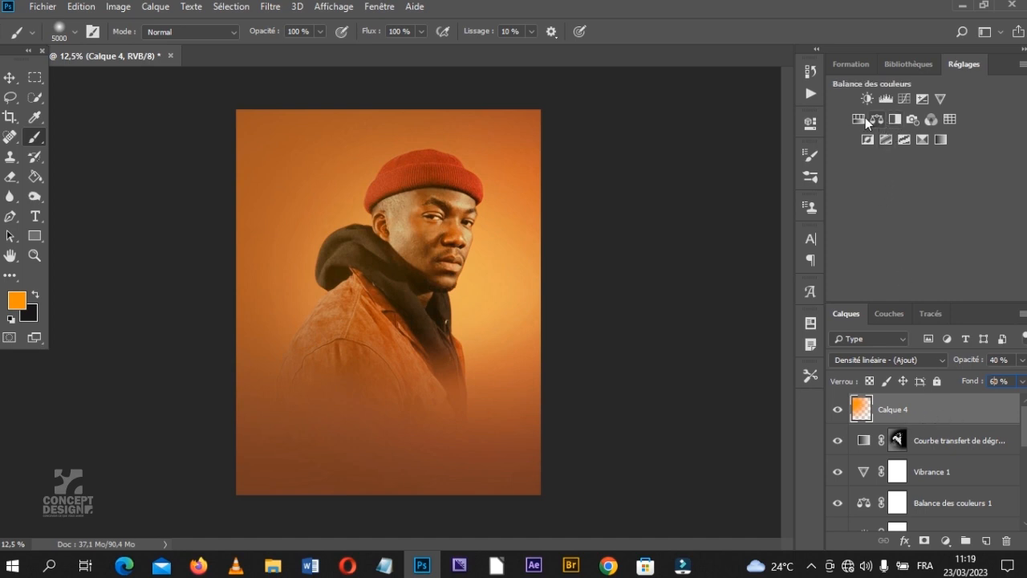
# Step: Add a Curves adjustment layer above the orange layer and pull the RGB black and white points slightly inward
pyautogui.click(906, 100)
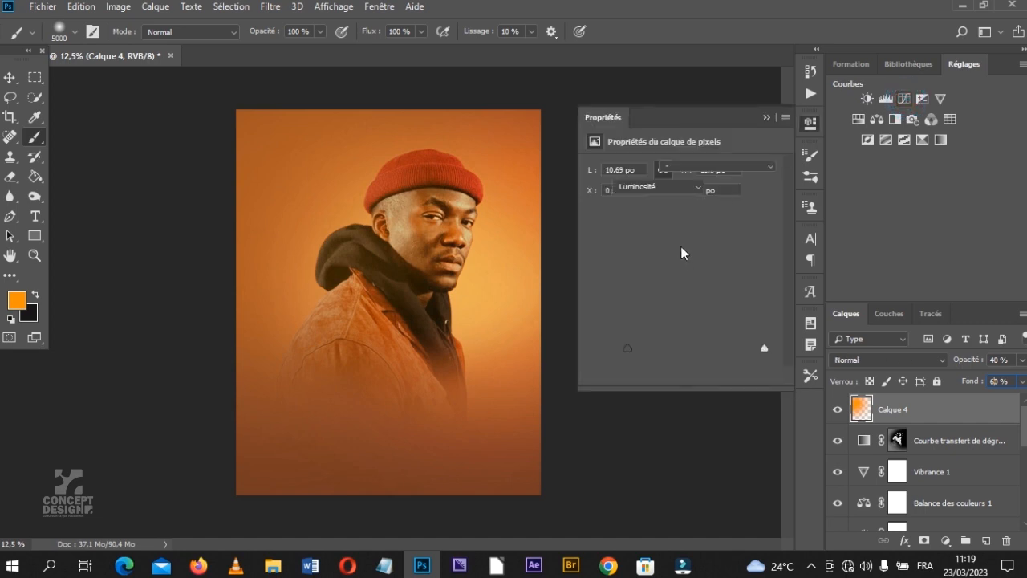
pyautogui.moveTo(628, 346); pyautogui.dragTo(633, 346)
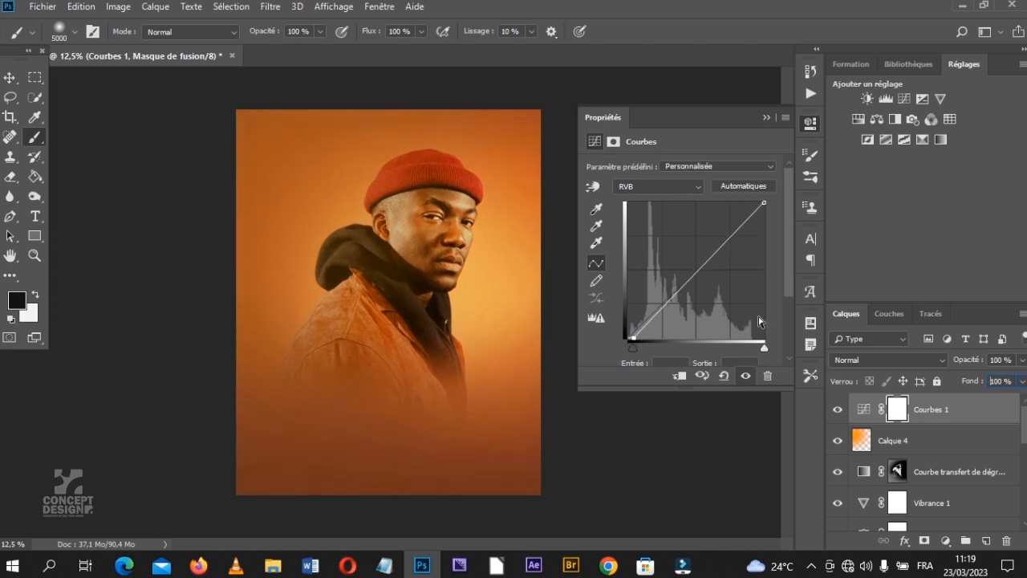
pyautogui.moveTo(767, 347); pyautogui.dragTo(758, 346)
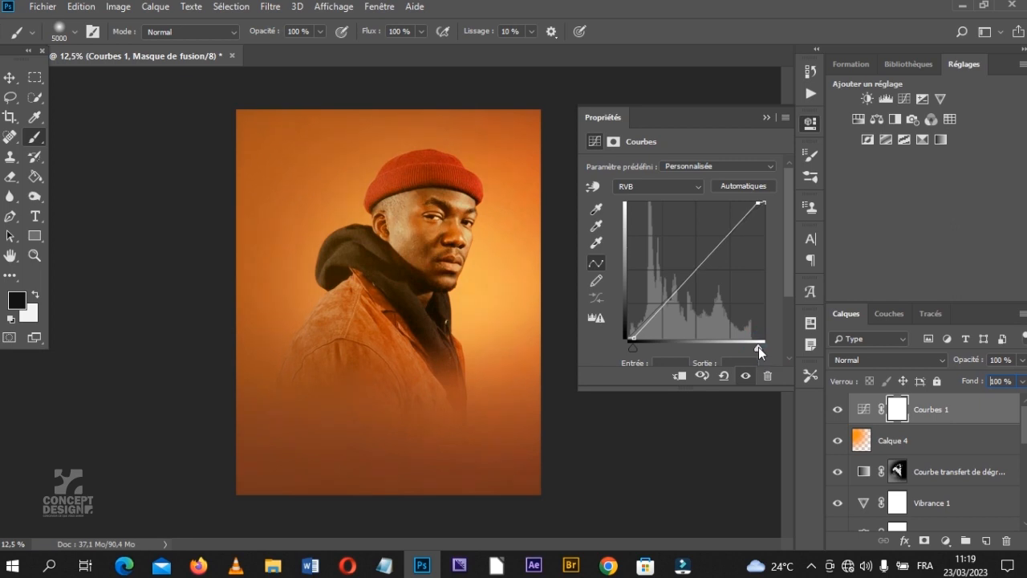
# Step: Move the black points of the red and green channel curves slightly inward
pyautogui.click(680, 187)
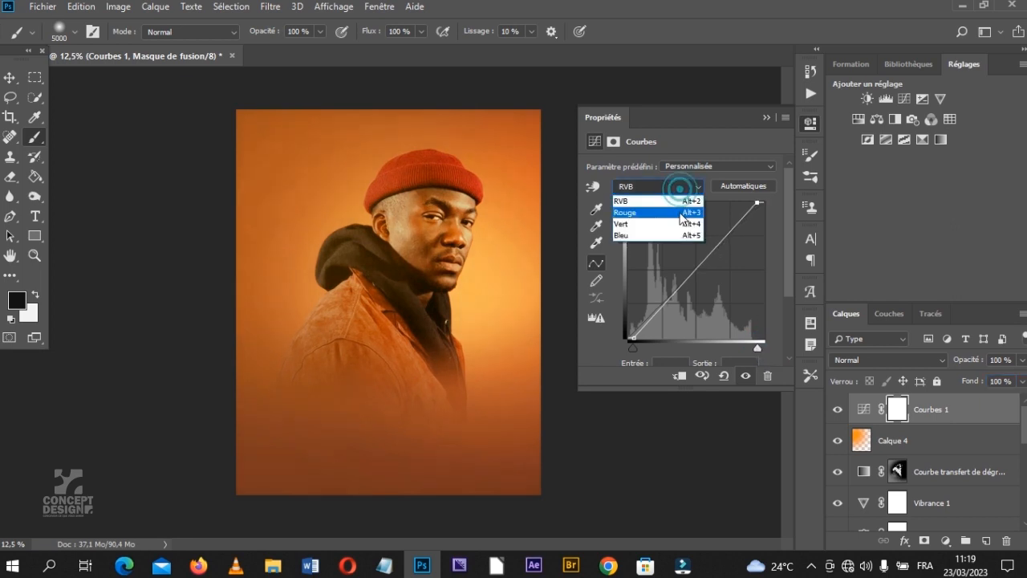
pyautogui.click(681, 213)
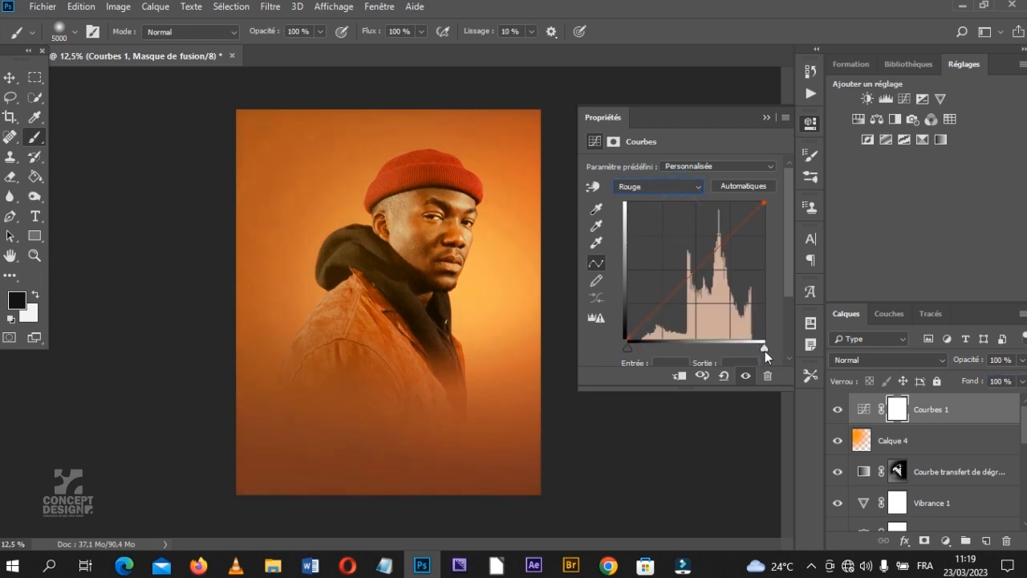
pyautogui.click(762, 350)
pyautogui.moveTo(631, 348); pyautogui.dragTo(635, 351)
pyautogui.click(652, 191)
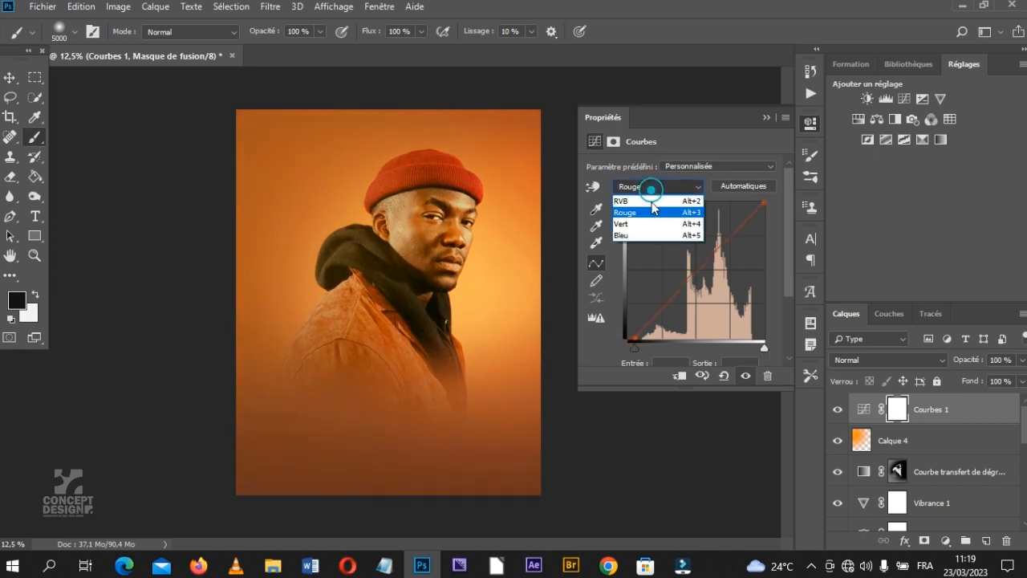
pyautogui.click(654, 224)
pyautogui.moveTo(629, 348); pyautogui.dragTo(639, 353)
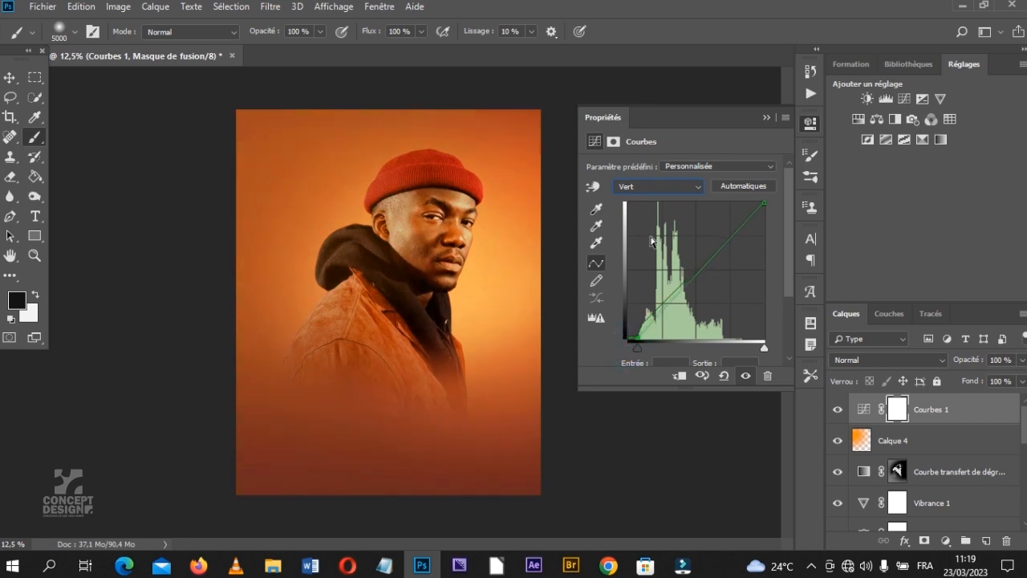
# Step: Set the RGB curve's white point to input 218 and output 255, then close the curve settings
pyautogui.click(651, 189)
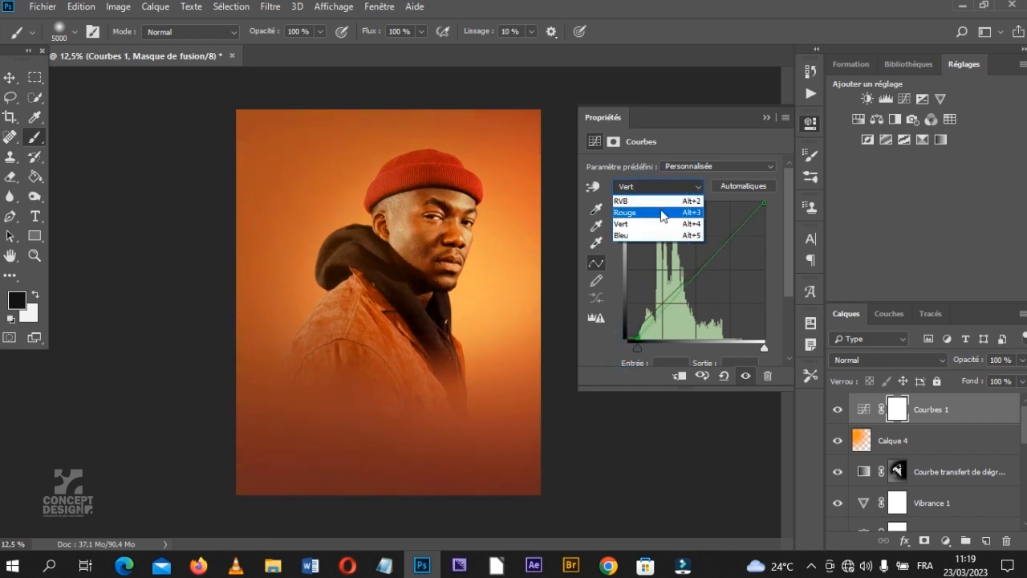
pyautogui.click(663, 202)
pyautogui.moveTo(761, 204); pyautogui.dragTo(745, 205)
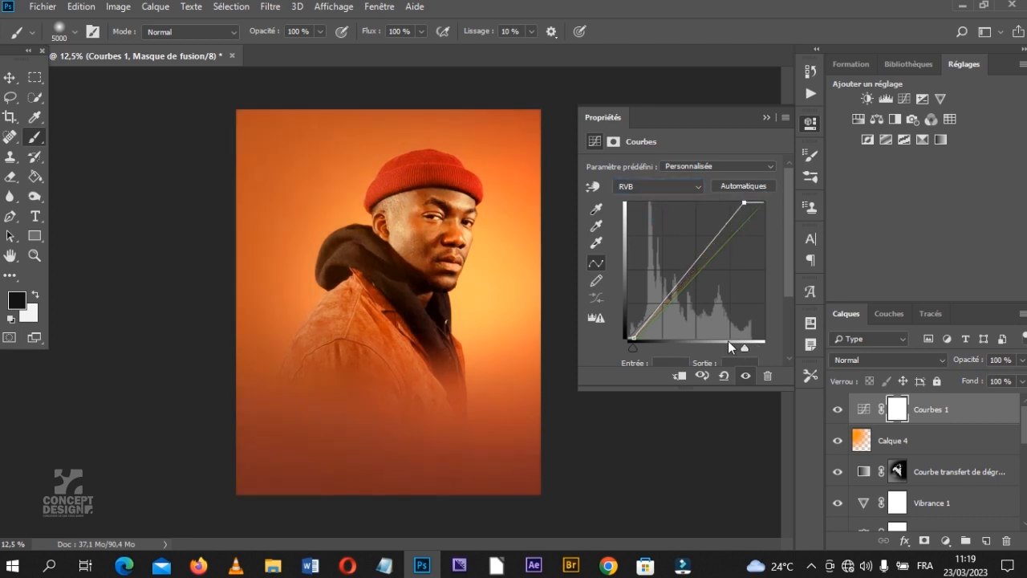
pyautogui.scroll(-3, 741, 338)
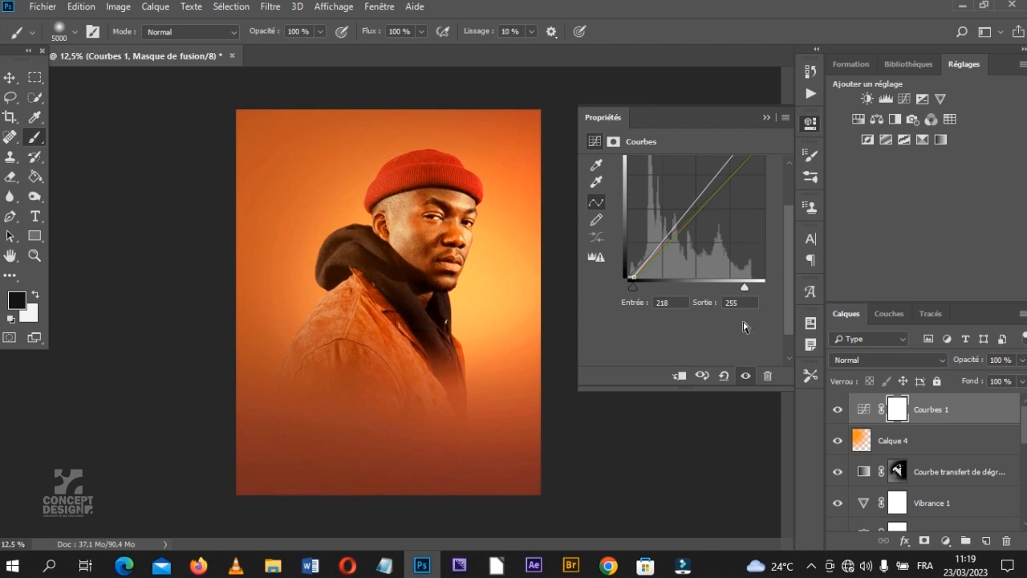
pyautogui.click(767, 118)
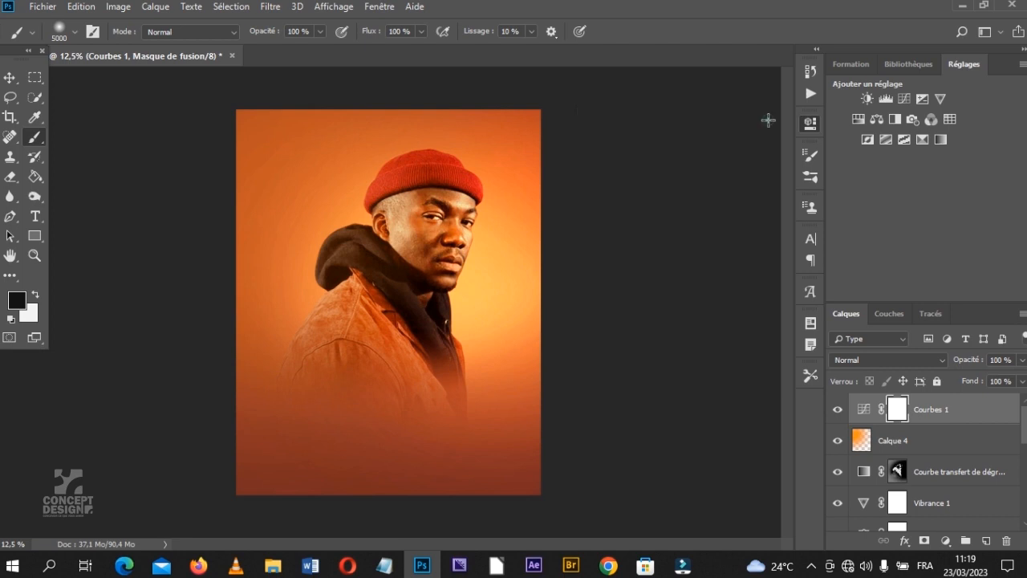
# Step: Set the Courbes 1 layer's blend mode to Densité linéaire - (Ajout), trying several other modes first
pyautogui.click(877, 365)
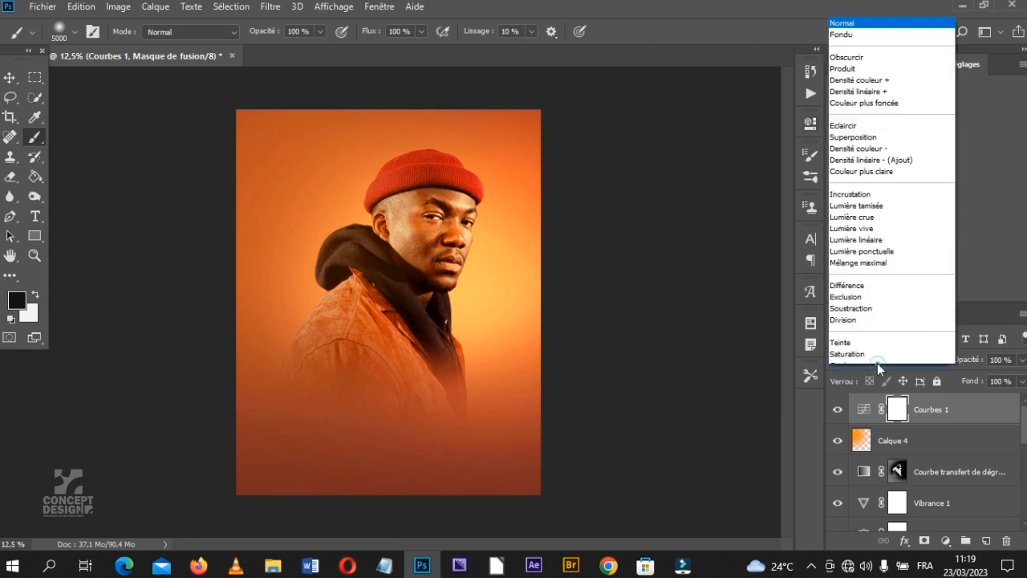
pyautogui.click(862, 297)
pyautogui.scroll(3, 883, 357)
pyautogui.scroll(2, 883, 357)
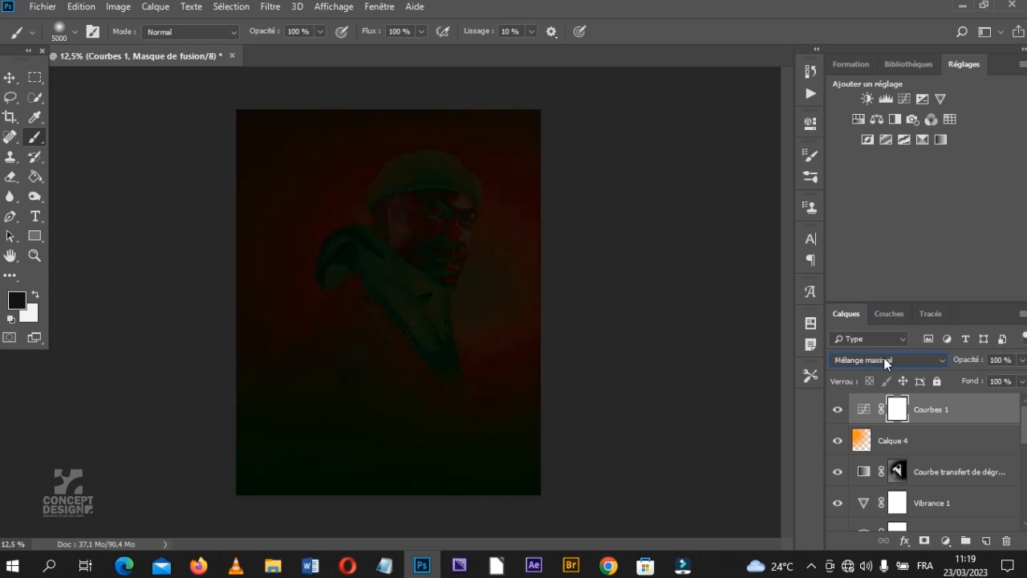
pyautogui.scroll(5, 883, 357)
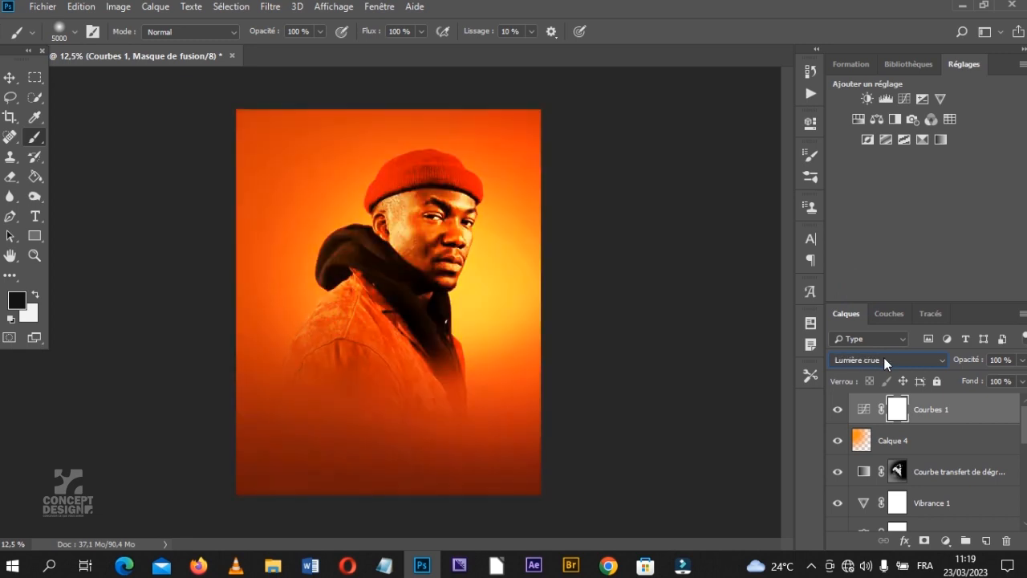
pyautogui.scroll(1, 884, 357)
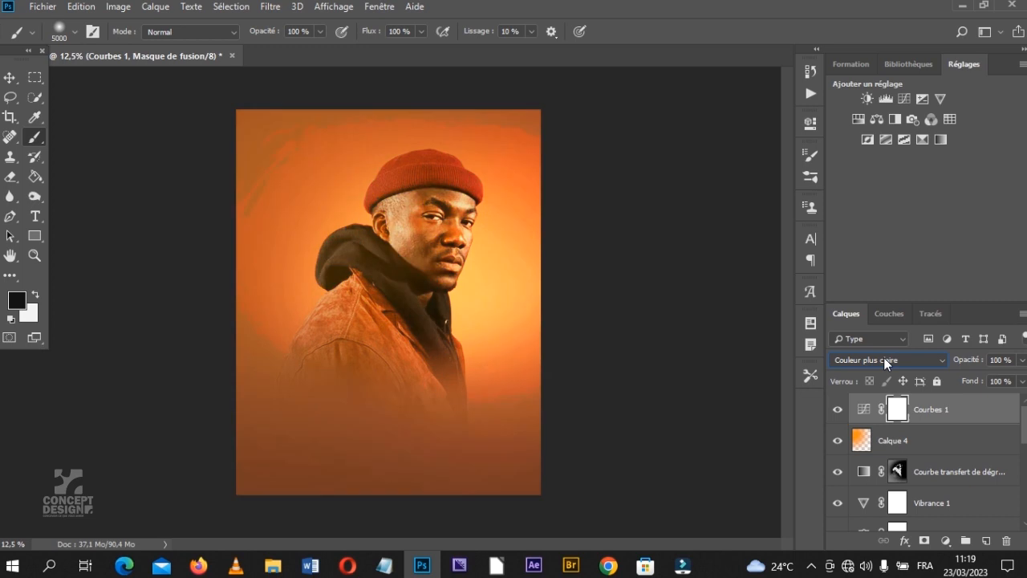
pyautogui.scroll(1, 882, 363)
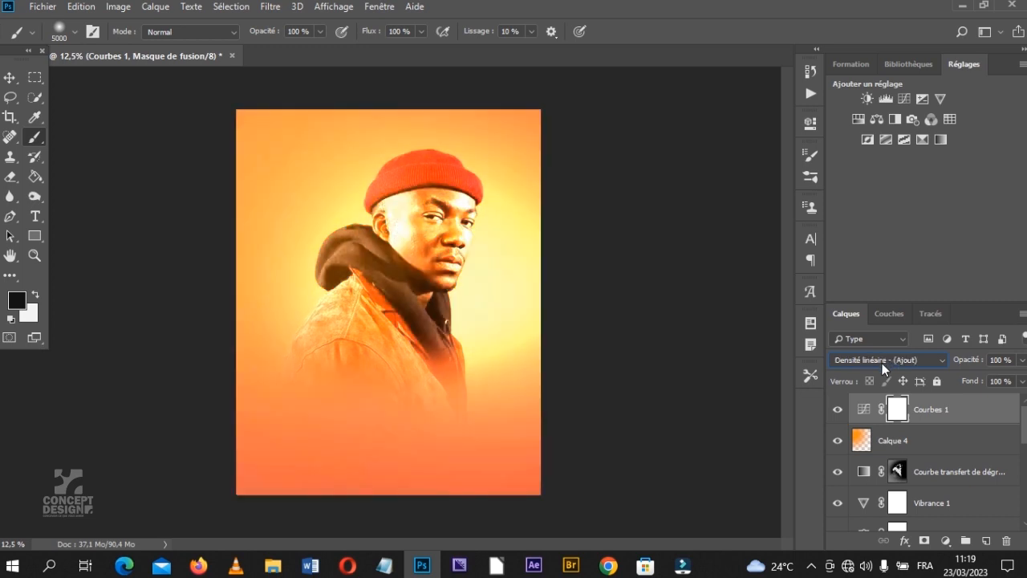
# Step: Set the Courbes 1 layer's fill to 40% and its opacity to 20%
pyautogui.click(1000, 382)
pyautogui.write('40')
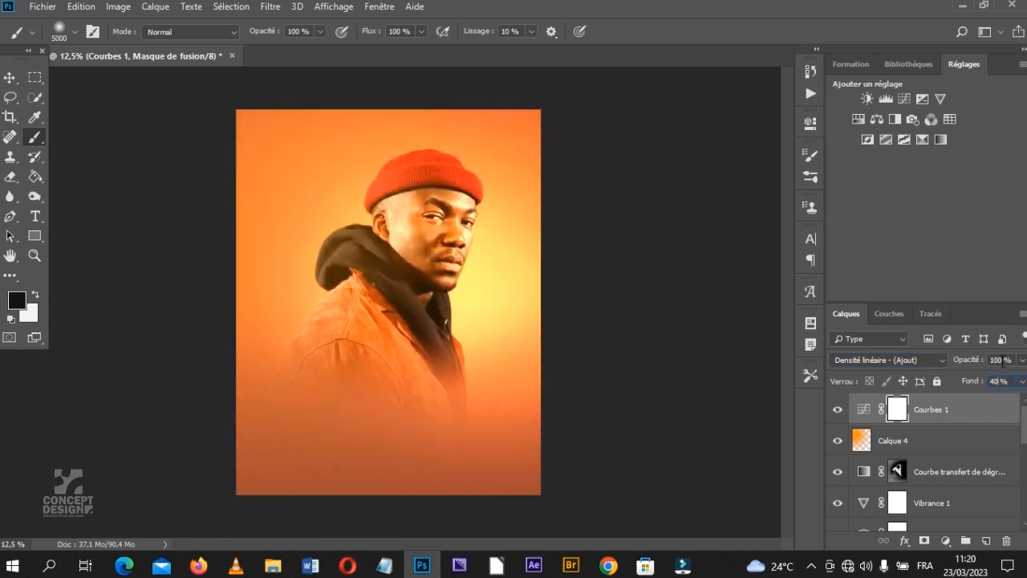
pyautogui.click(999, 359)
pyautogui.write('2')
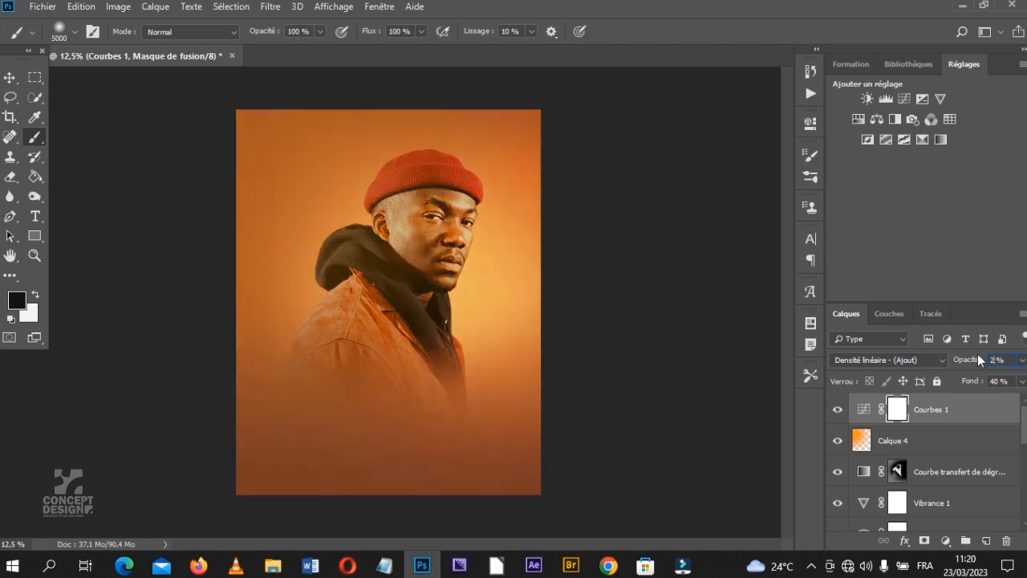
pyautogui.write('0')
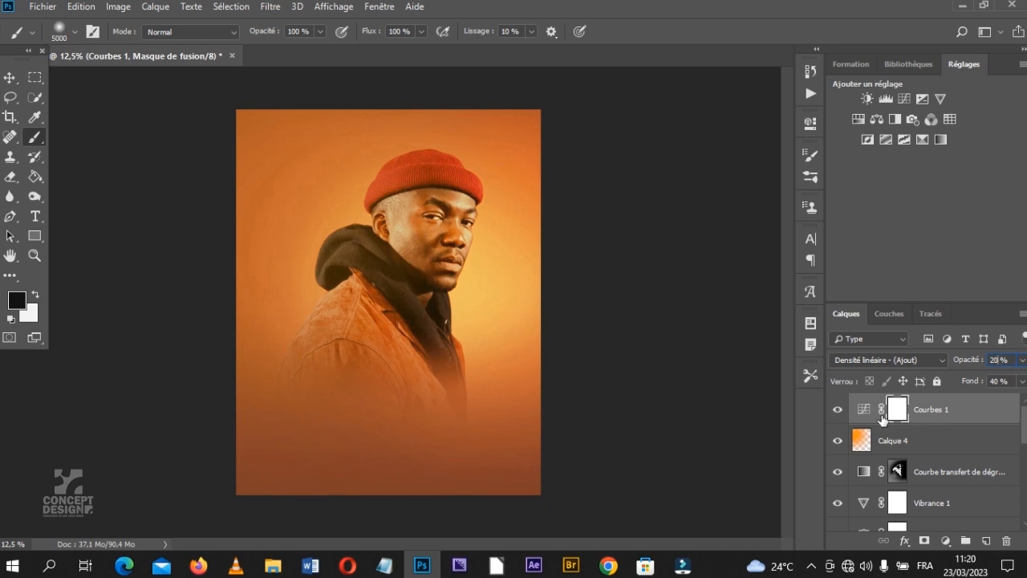
# Step: Add a Hue/Saturation adjustment layer above Courbes 1 with saturation -3 and lightness -8, then close its settings
pyautogui.click(857, 120)
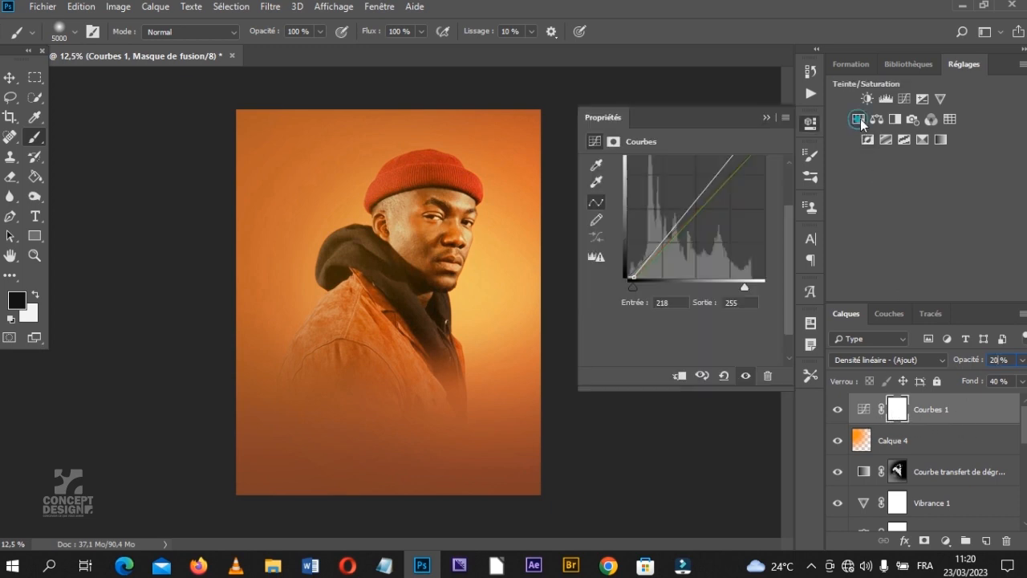
pyautogui.click(753, 265)
pyautogui.press('Down')
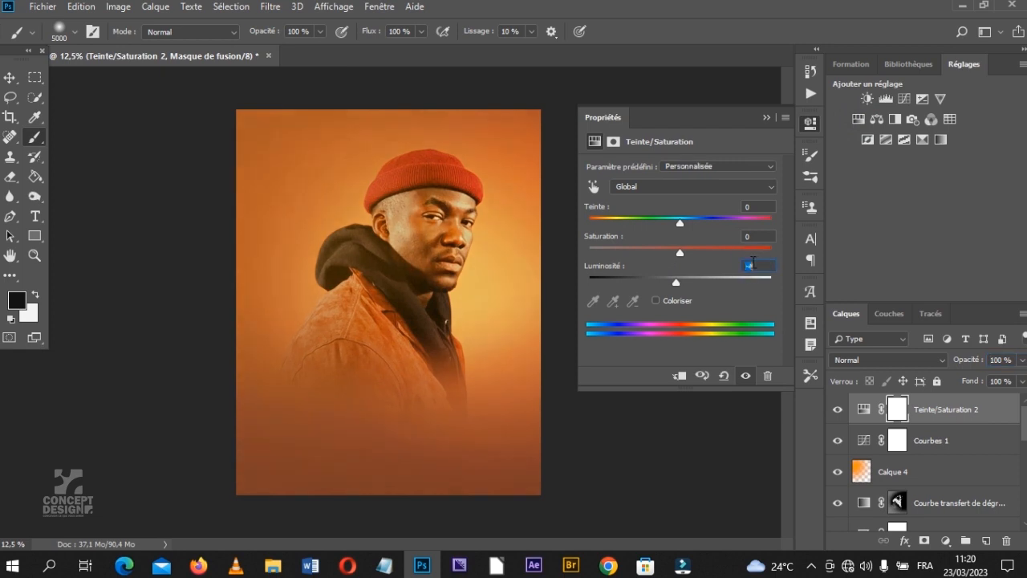
pyautogui.click(756, 236)
pyautogui.press('Down')
pyautogui.press('Down')
pyautogui.press('Down')
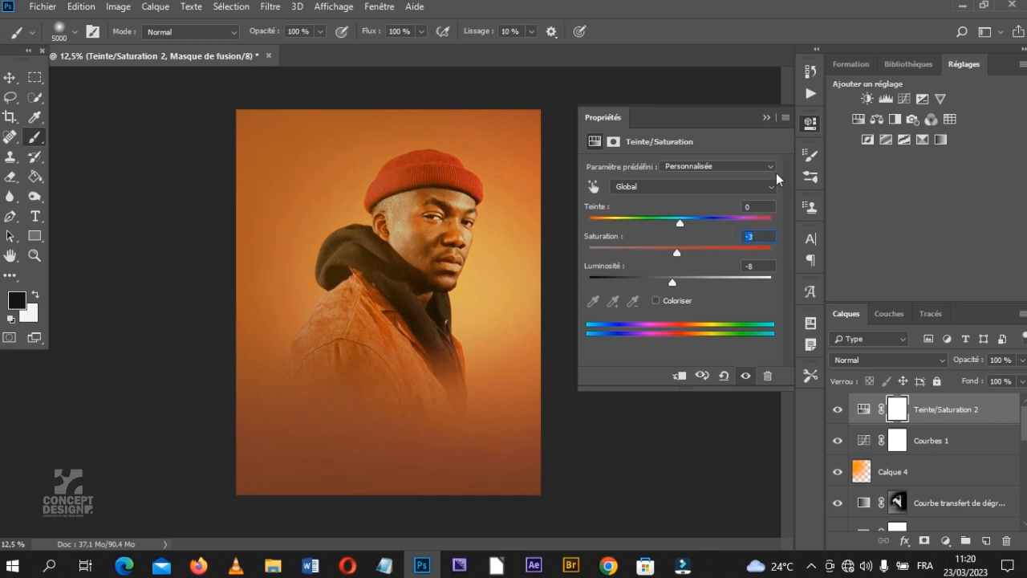
pyautogui.click(767, 117)
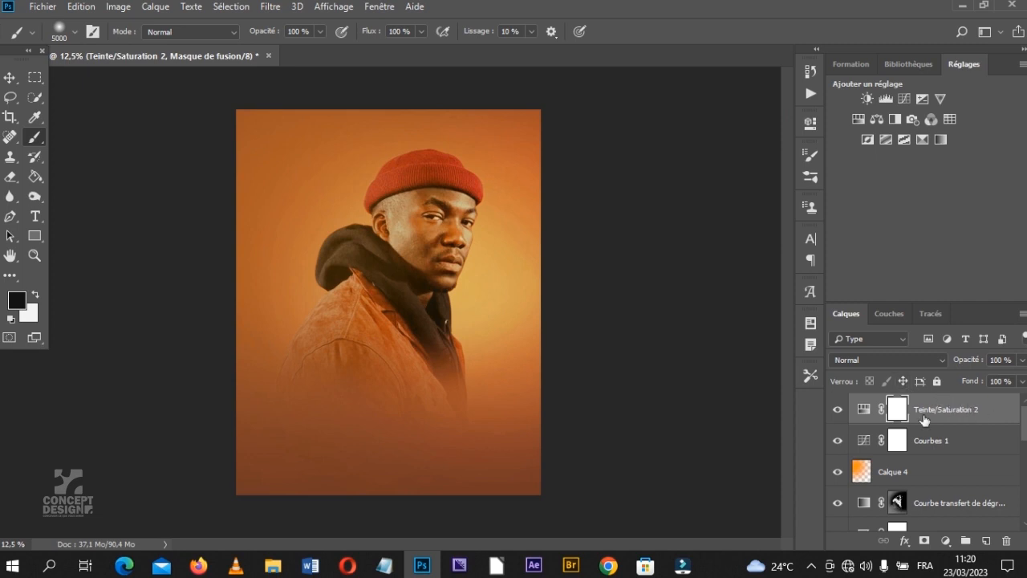
# Step: Stamp all visible layers into a new merged layer above the Teinte/Saturation 2 layer
pyautogui.click(984, 435)
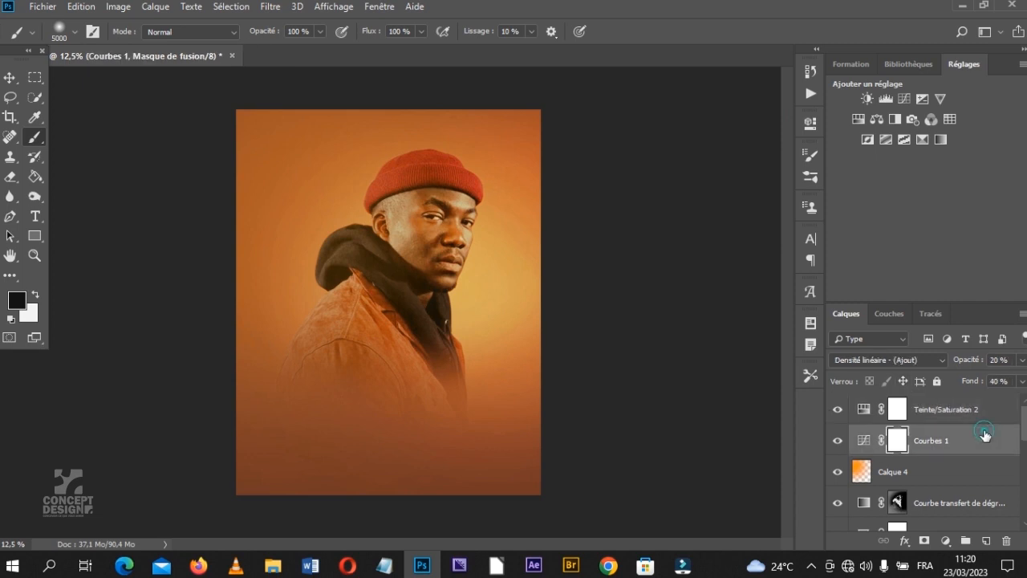
pyautogui.click(991, 409)
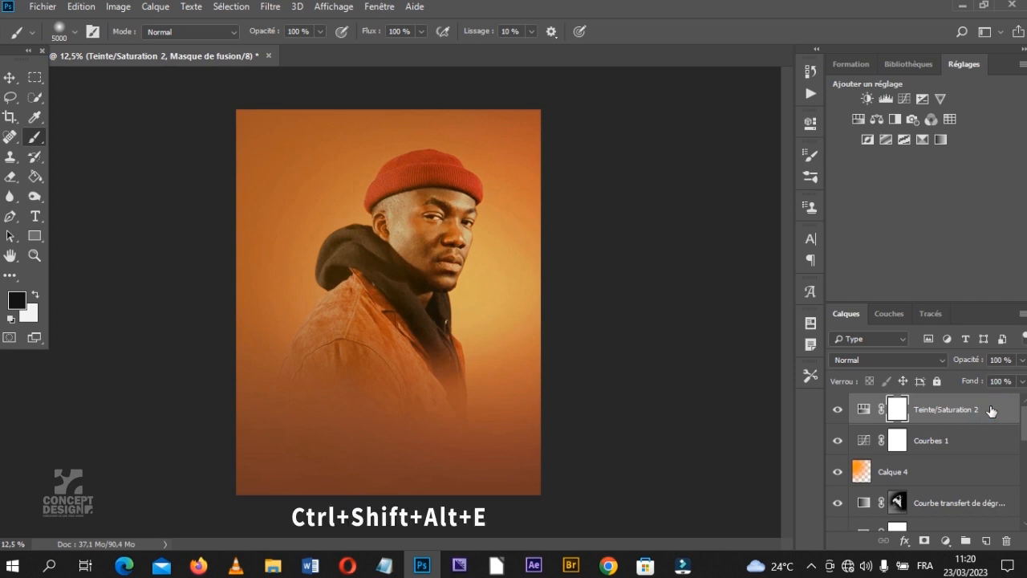
pyautogui.hotkey('ctrl', 'shift', 'alt', 'e')
pyautogui.hotkey('ctrl', 'shift', 'alt', 'e')
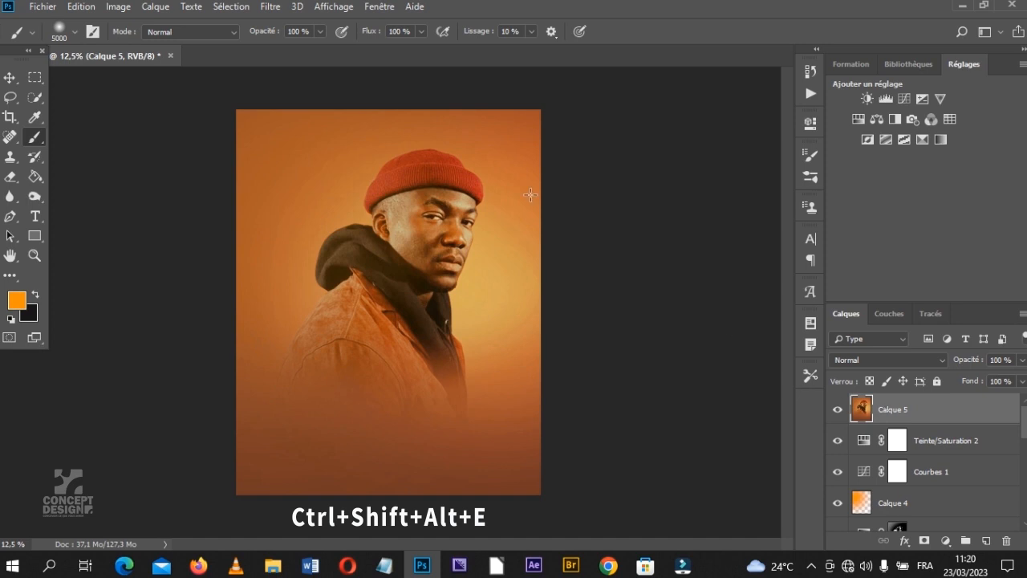
# Step: Open the merged layer in the Filter Gallery, fit the whole poster in the preview and choose the Dry Brush (Pinceau à sec) filter
pyautogui.click(270, 7)
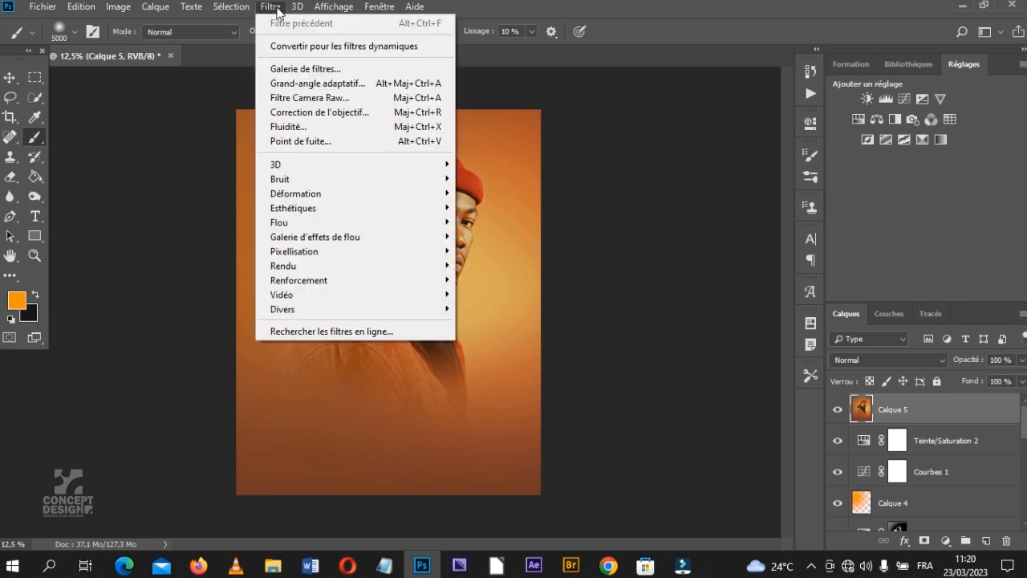
pyautogui.click(347, 70)
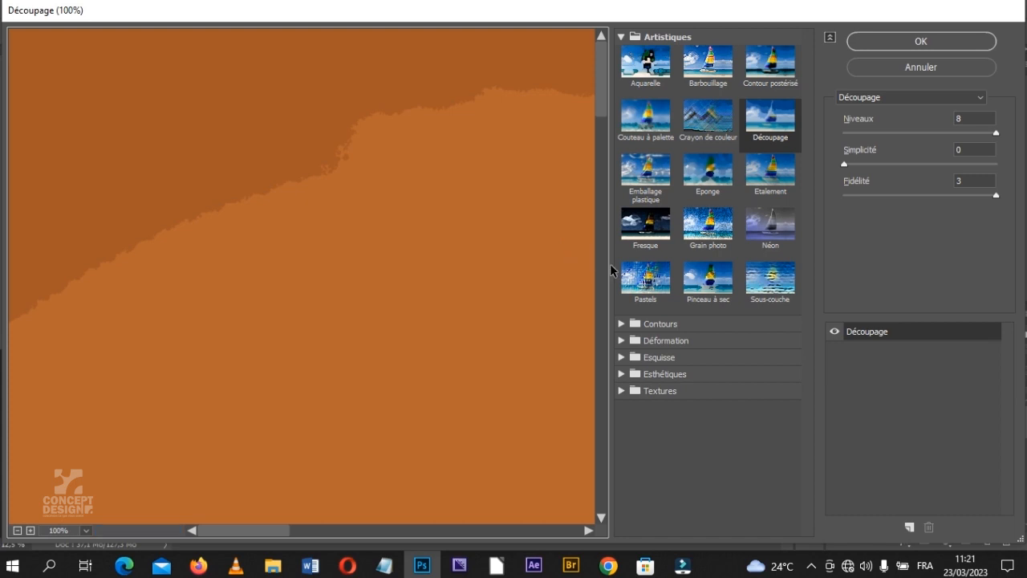
pyautogui.click(17, 530)
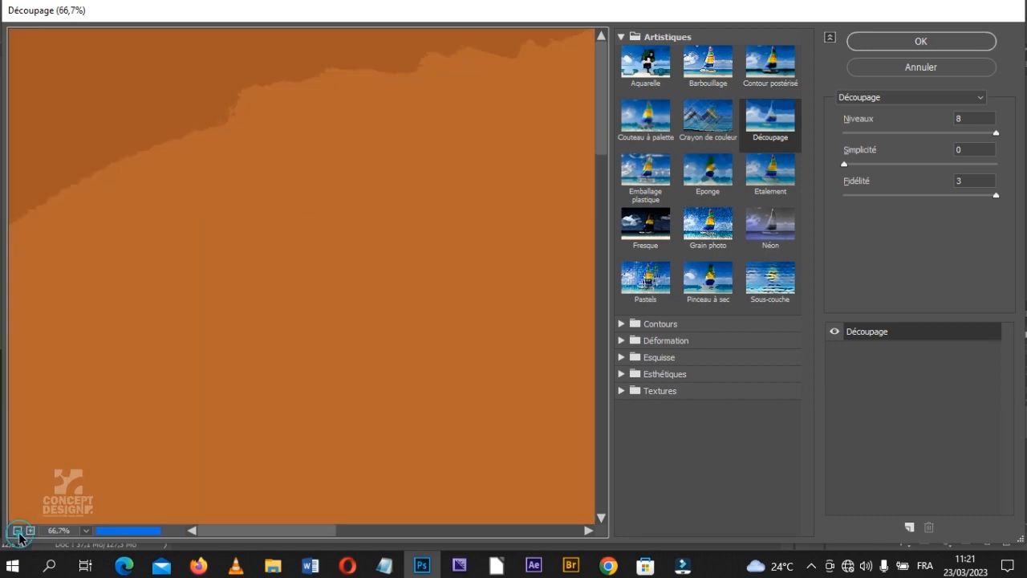
pyautogui.click(18, 531)
pyautogui.click(18, 532)
pyautogui.click(18, 531)
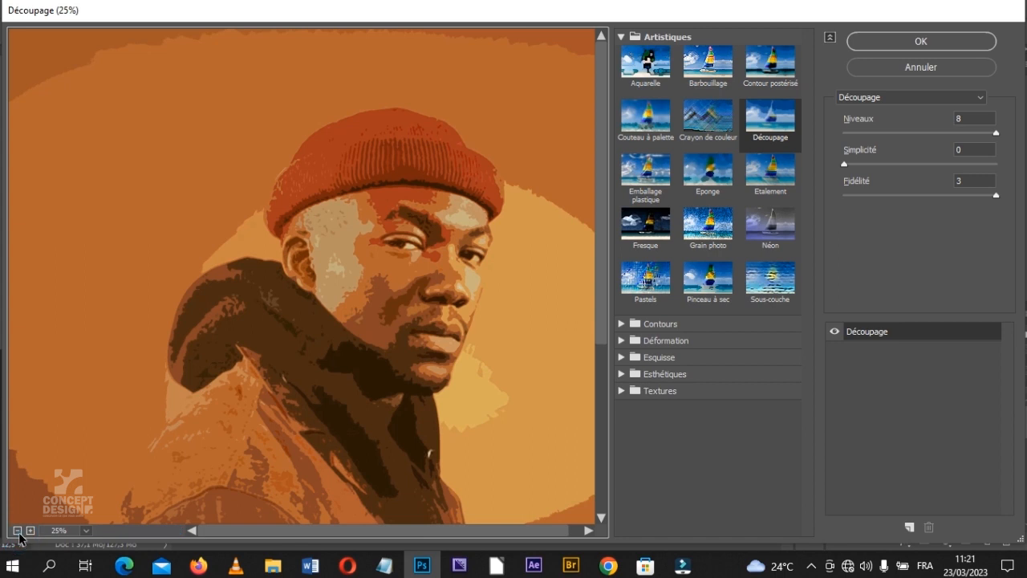
pyautogui.click(18, 531)
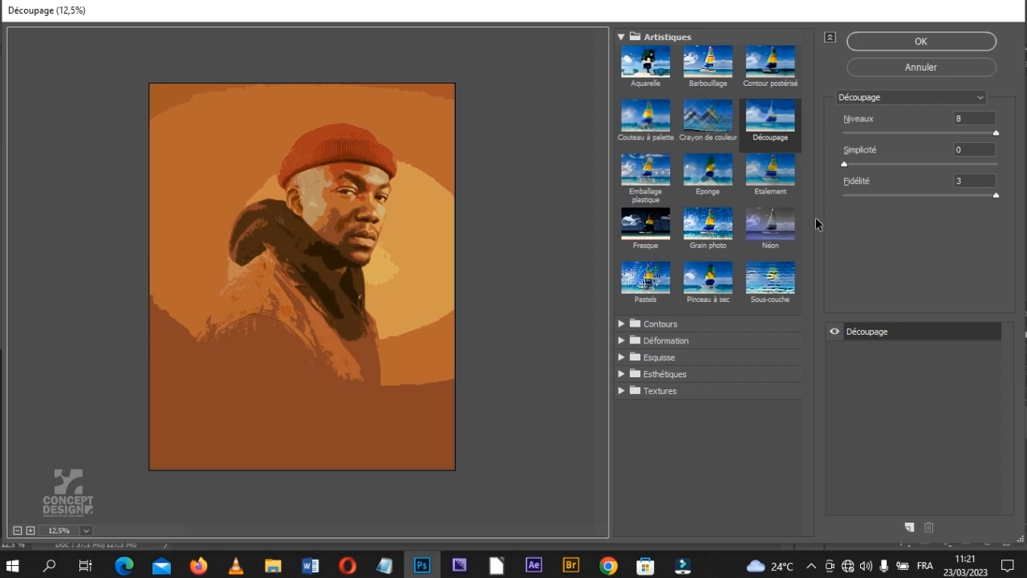
pyautogui.click(714, 276)
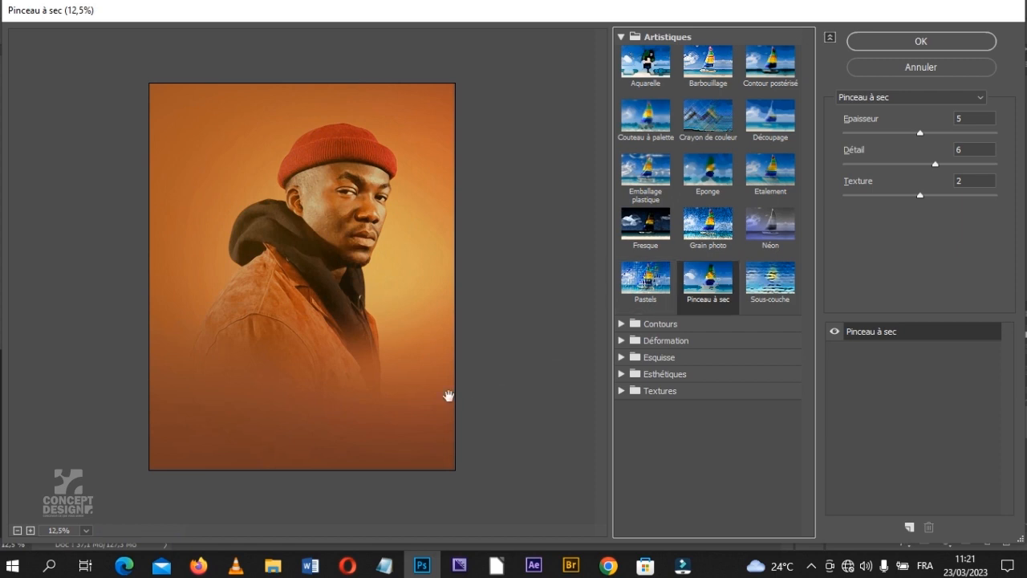
# Step: Set the Dry Brush thickness to 7, detail to 6 and texture to 2, then apply the filter
pyautogui.click(933, 133)
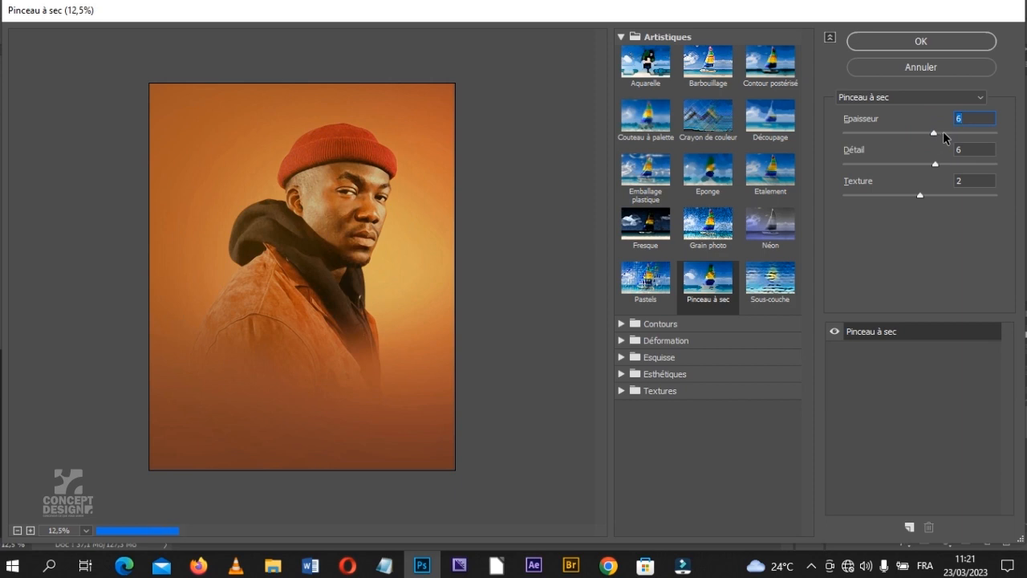
pyautogui.click(947, 132)
pyautogui.click(967, 149)
pyautogui.write('6')
pyautogui.click(966, 181)
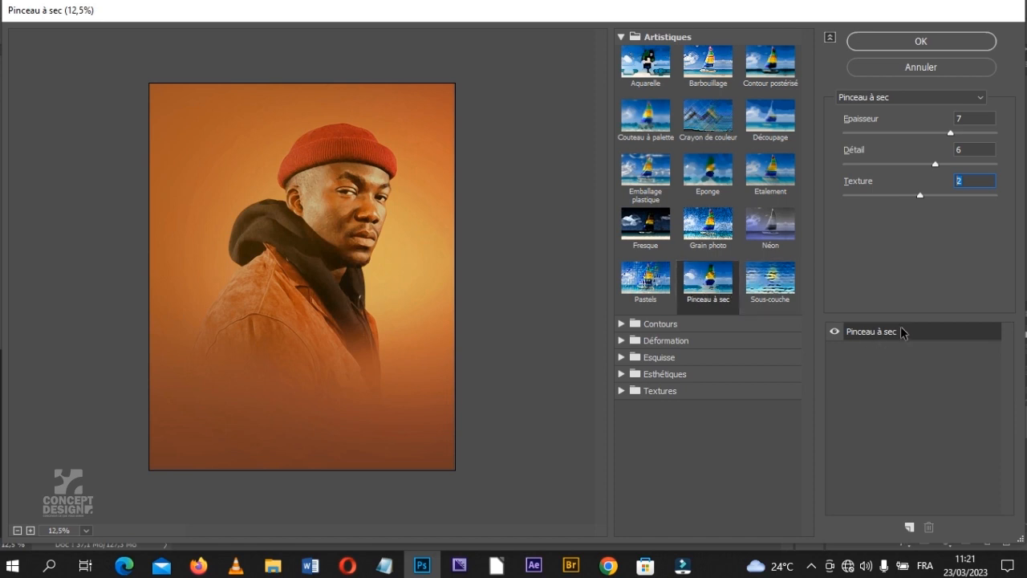
pyautogui.click(921, 41)
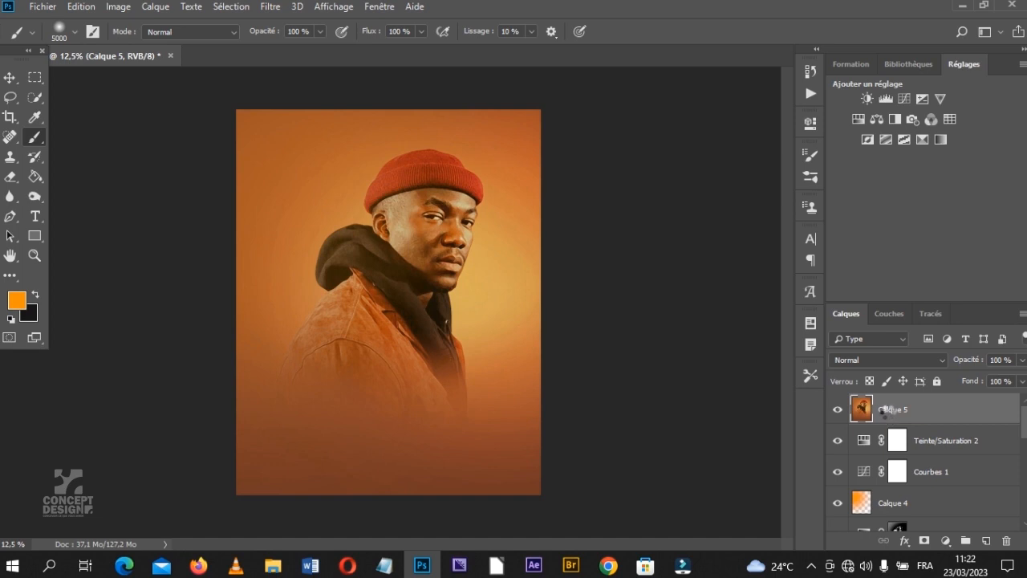
# Step: Stamp the visible layers into another new layer and set its Camera Raw temperature to -4 and exposure to +0,25
pyautogui.hotkey('ctrl', 'shift', 'alt', 'e')
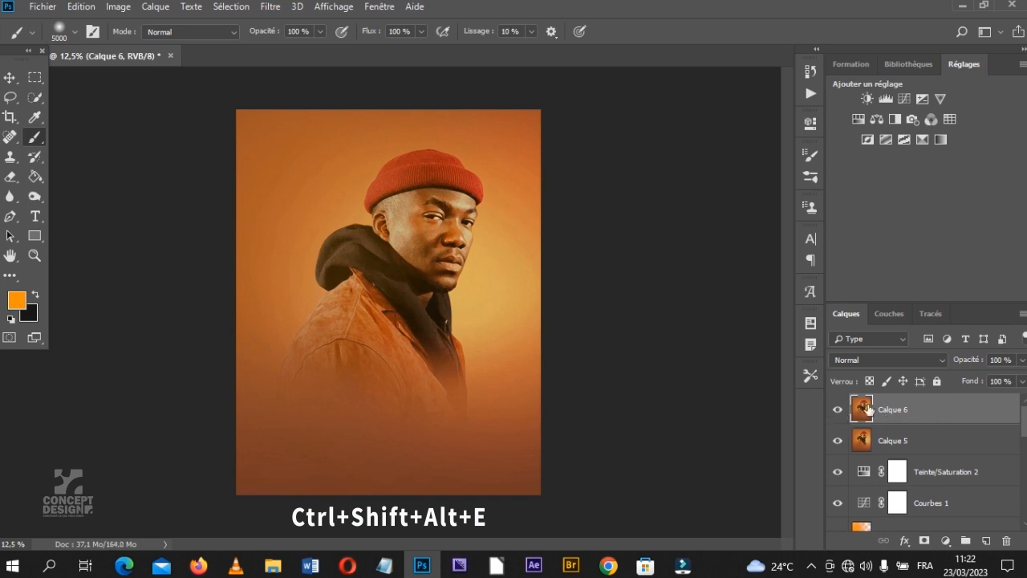
pyautogui.click(268, 7)
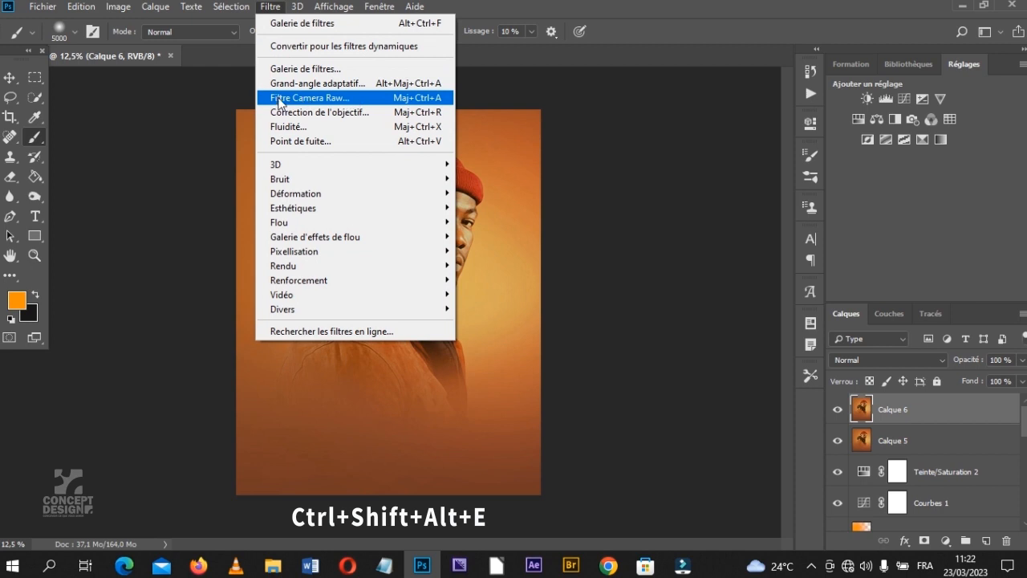
pyautogui.click(364, 98)
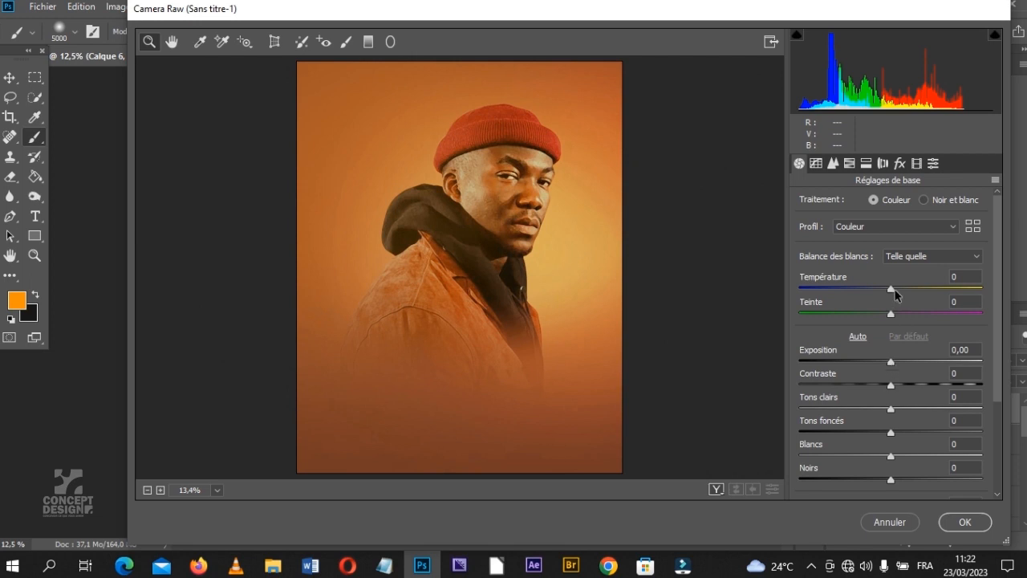
pyautogui.moveTo(892, 288); pyautogui.dragTo(888, 287)
pyautogui.moveTo(891, 361); pyautogui.dragTo(896, 364)
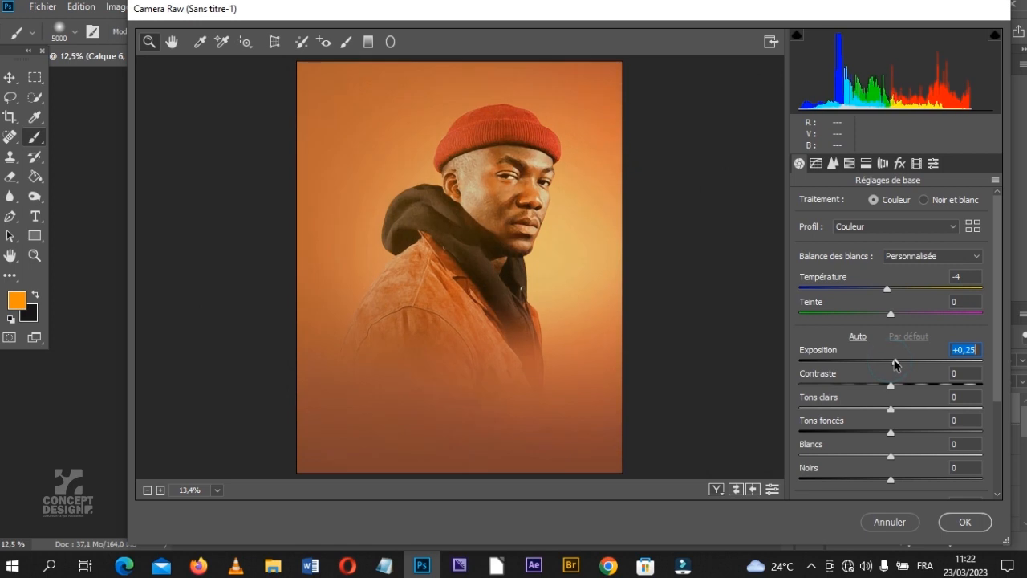
# Step: Try several favourite Camera Raw presets, choose 08-ring, darken the tones slightly on the histogram and apply the filter
pyautogui.click(933, 164)
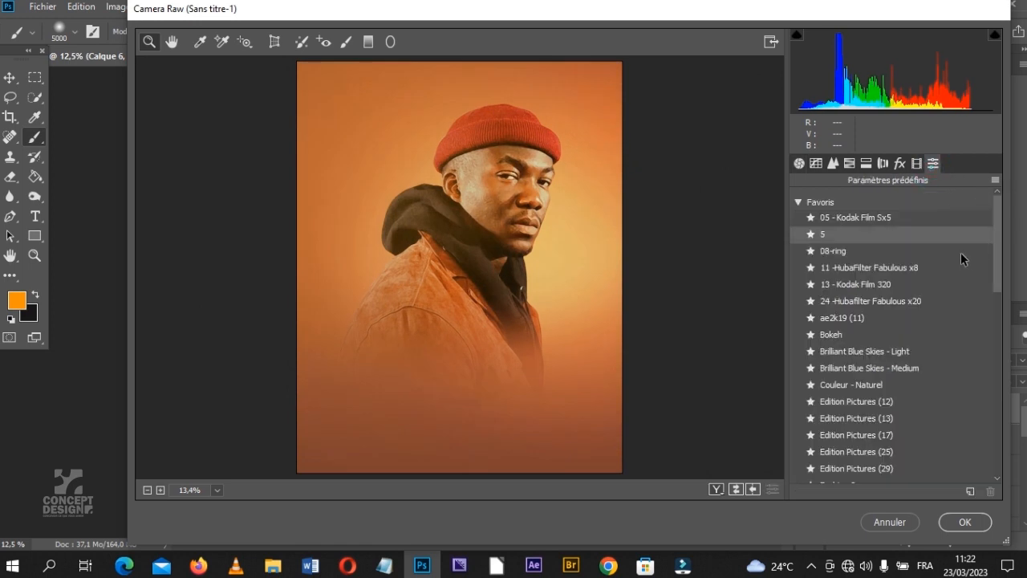
pyautogui.click(885, 249)
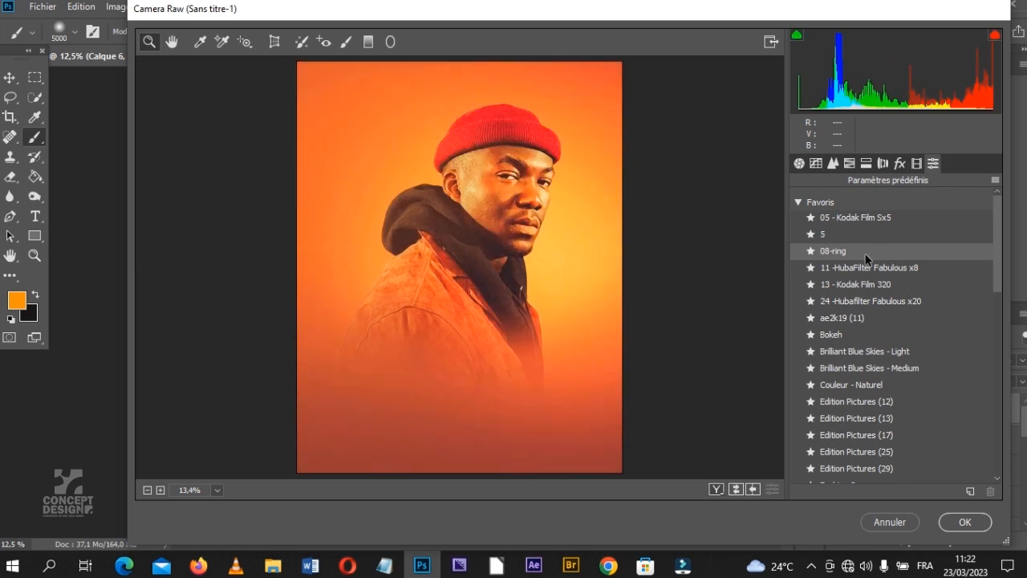
pyautogui.click(879, 267)
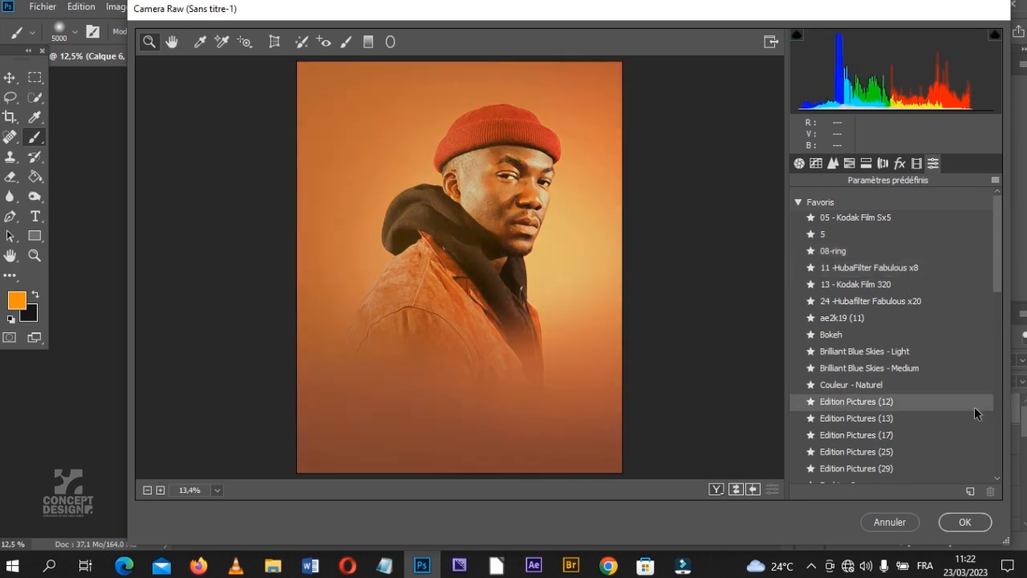
pyautogui.click(975, 406)
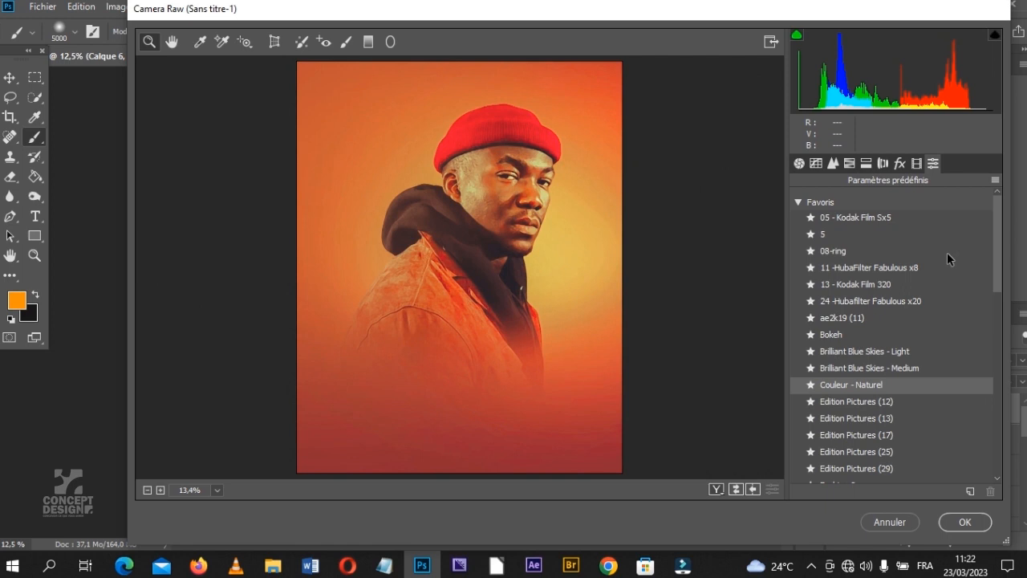
pyautogui.click(922, 252)
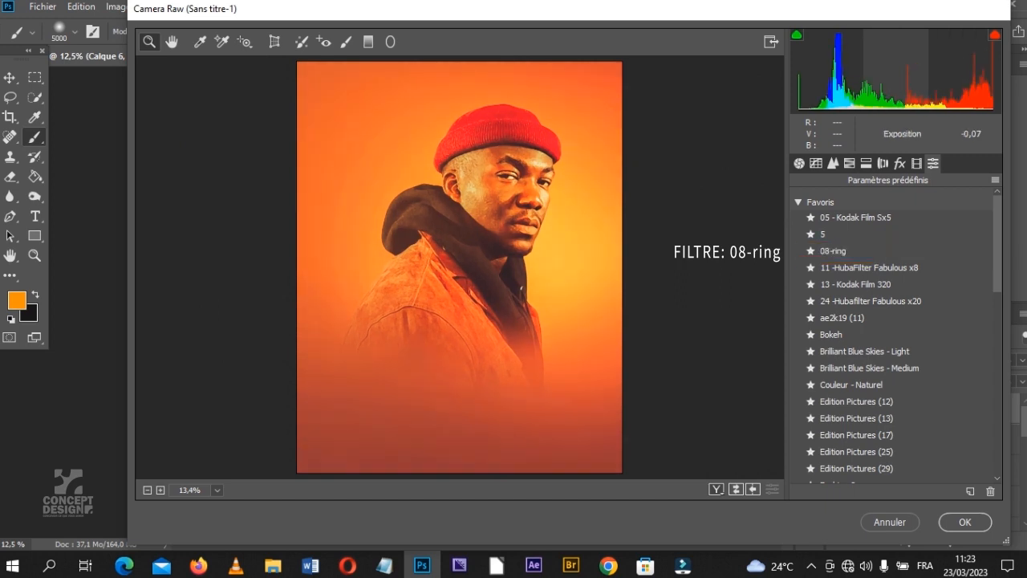
pyautogui.moveTo(842, 77); pyautogui.dragTo(836, 78)
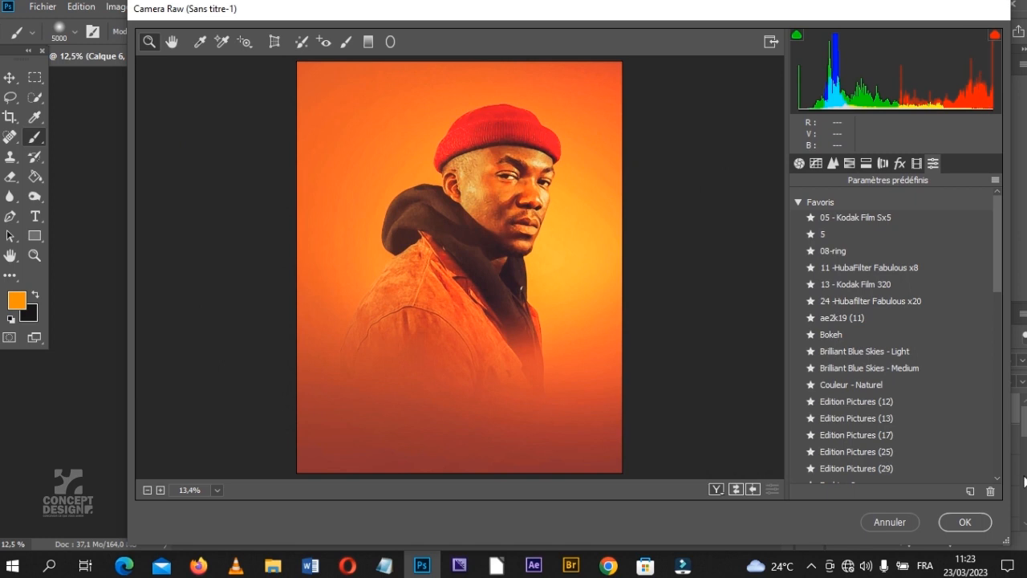
pyautogui.click(965, 523)
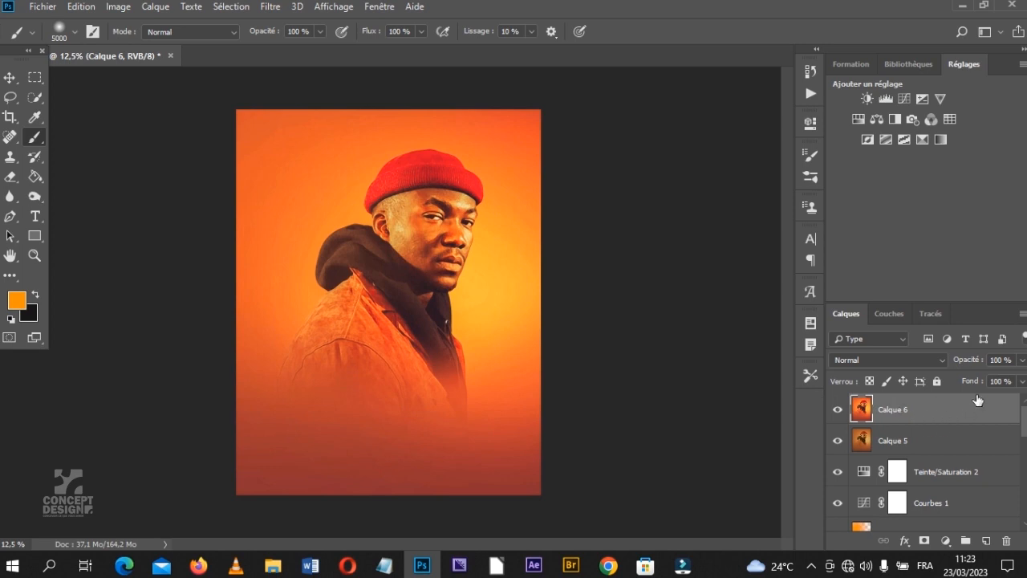
# Step: Reduce the Camera Raw-filtered top layer to 70 % fill and 50 % opacity
pyautogui.click(1002, 380)
pyautogui.write('70')
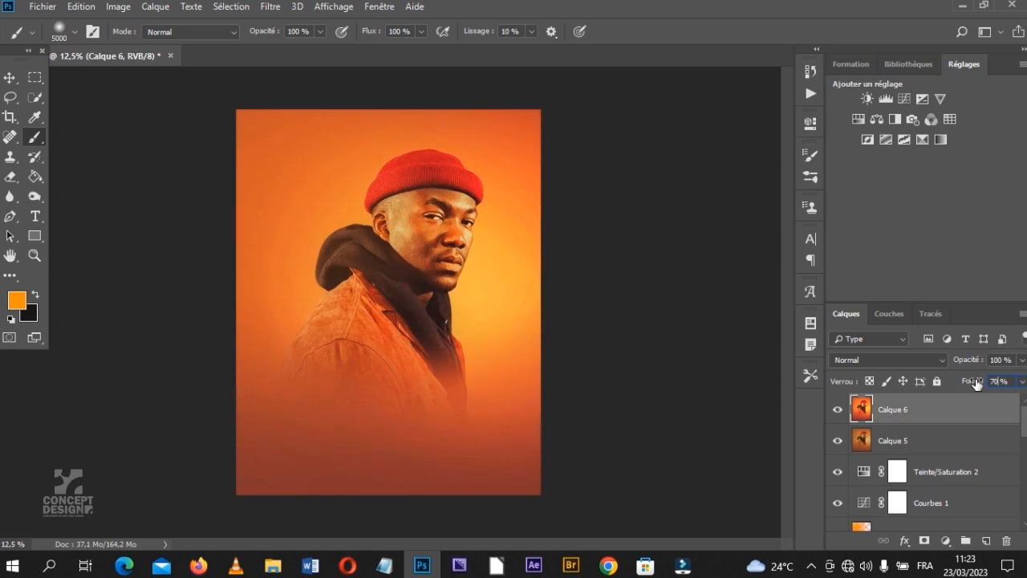
pyautogui.click(1001, 359)
pyautogui.write('50')
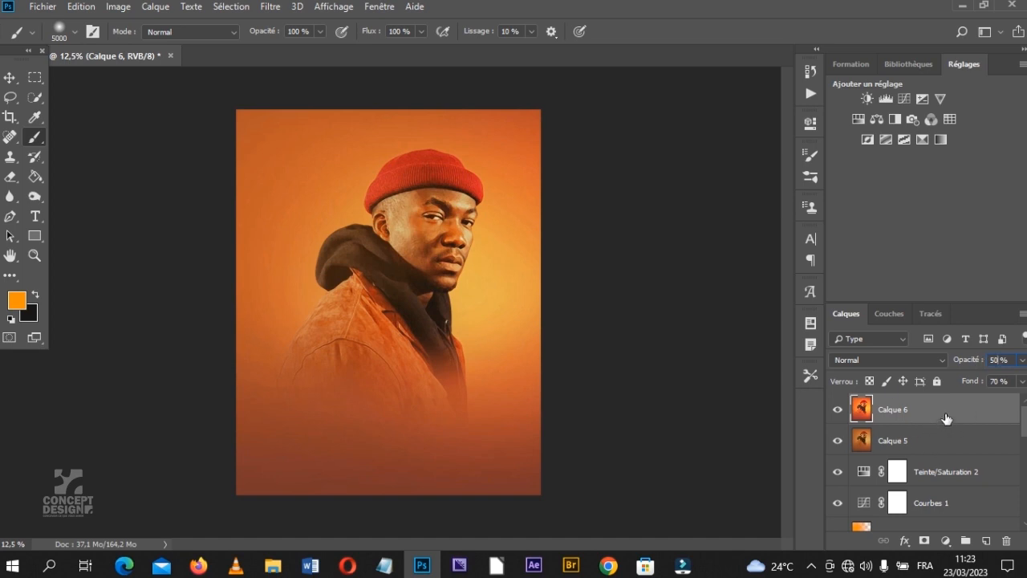
pyautogui.hotkey('ctrl', 'shift', 'r')
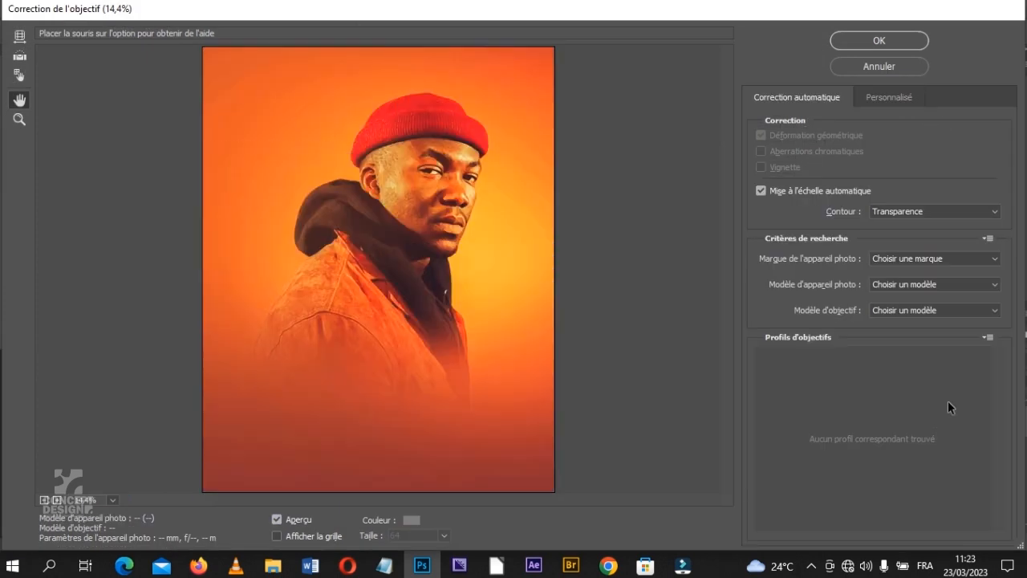
pyautogui.click(869, 72)
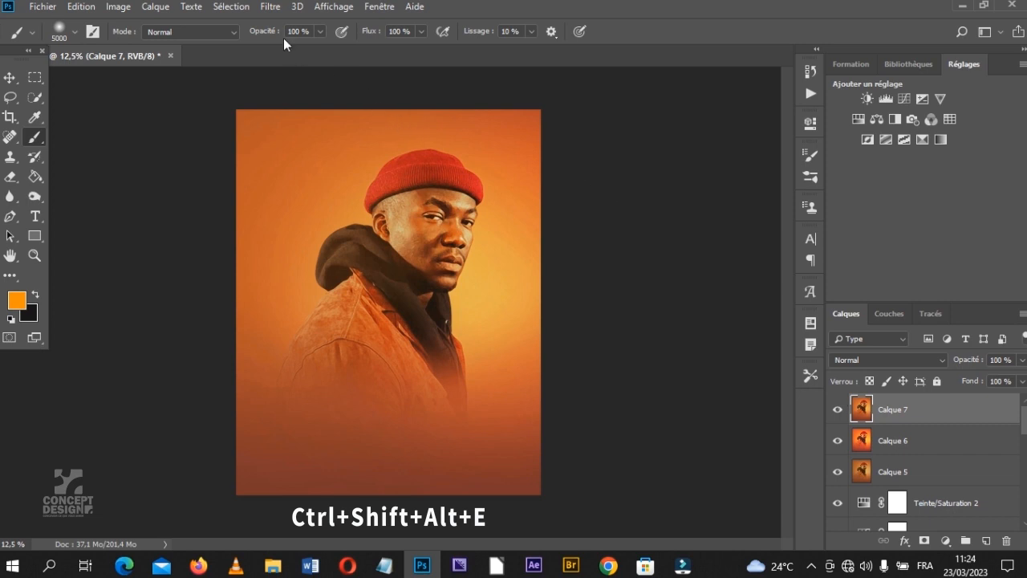
# Step: Apply a High Pass (Passe-haut) filter with a 3,2-pixel radius to the new merged layer and set its blend mode to Lumière crue
pyautogui.click(271, 7)
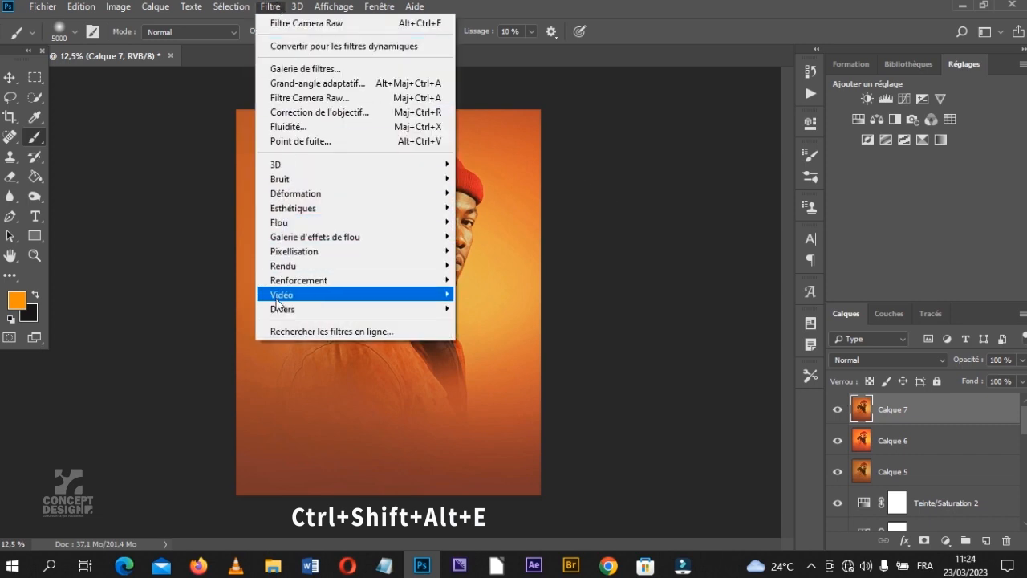
pyautogui.moveTo(278, 313)
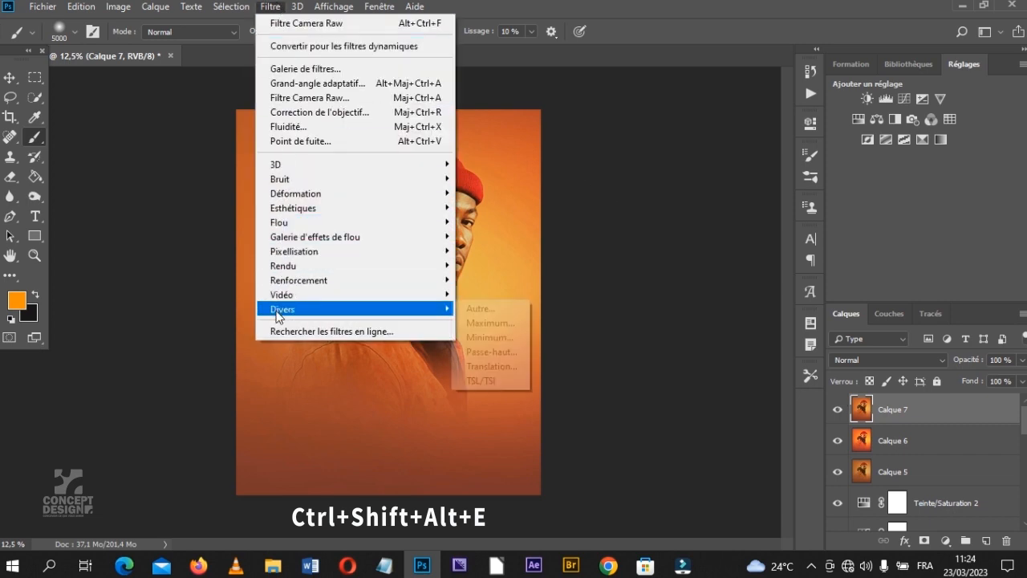
pyautogui.click(491, 351)
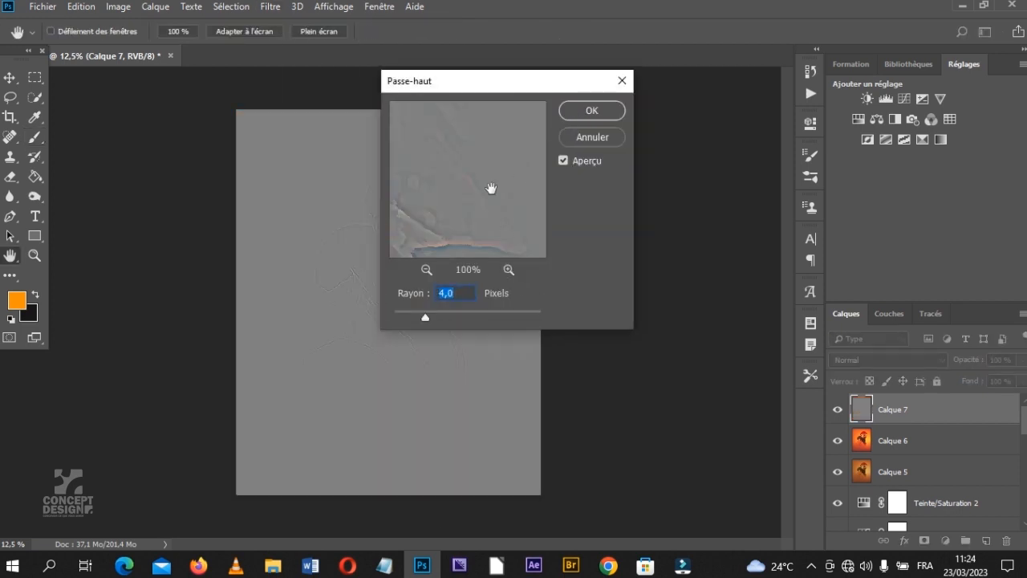
pyautogui.moveTo(420, 312); pyautogui.dragTo(418, 315)
pyautogui.moveTo(519, 89); pyautogui.dragTo(658, 81)
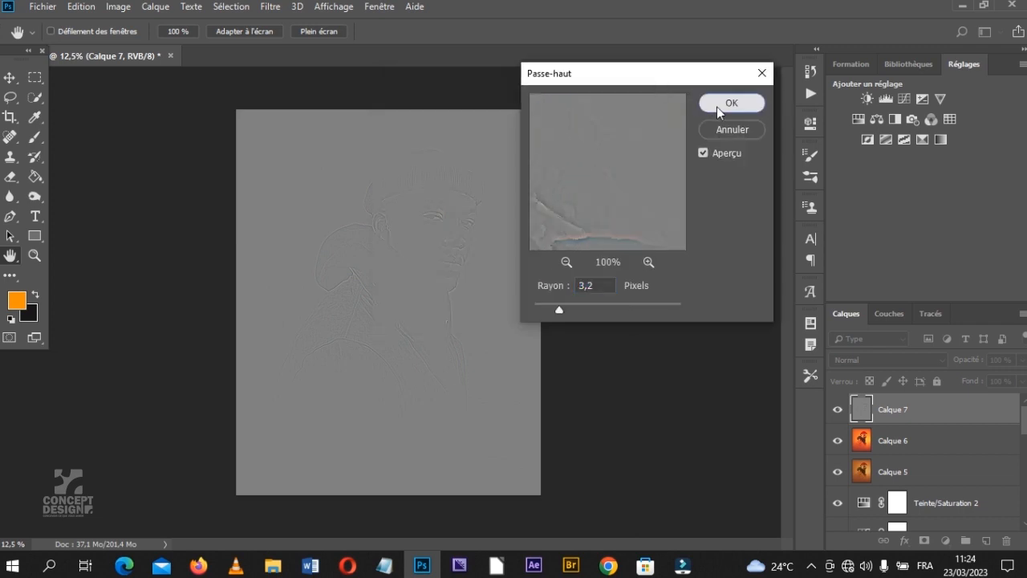
pyautogui.click(717, 107)
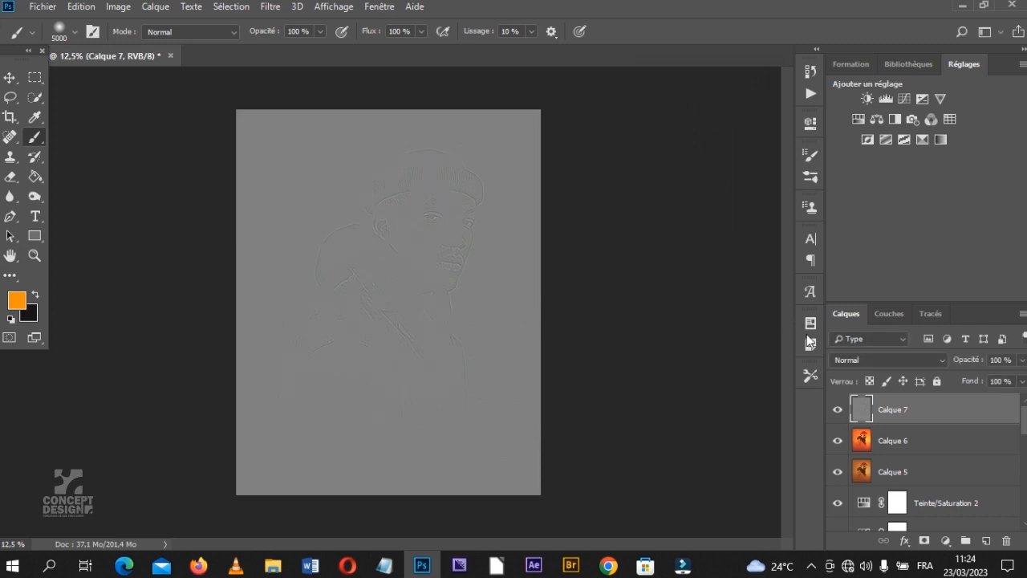
pyautogui.click(866, 359)
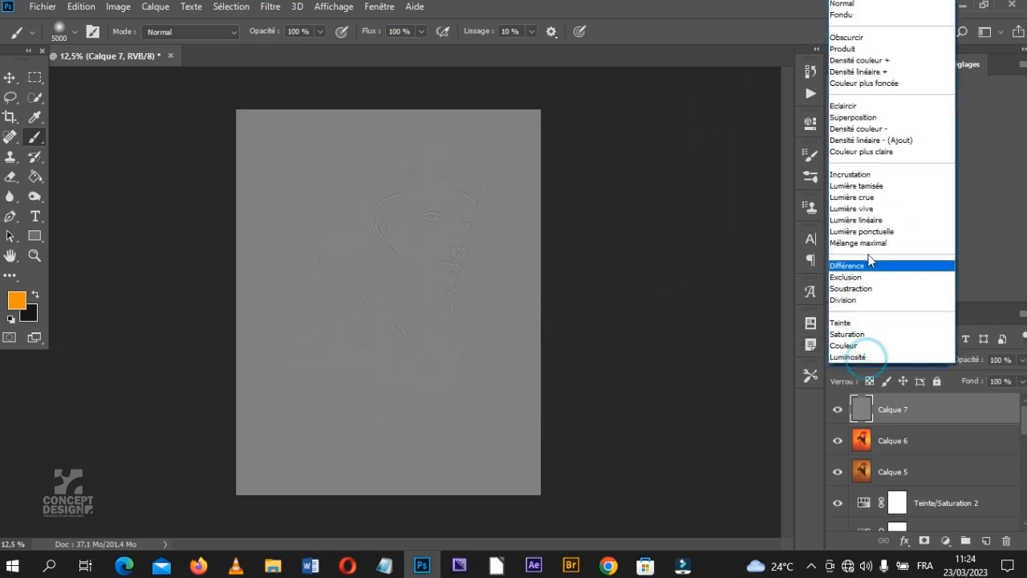
pyautogui.click(866, 198)
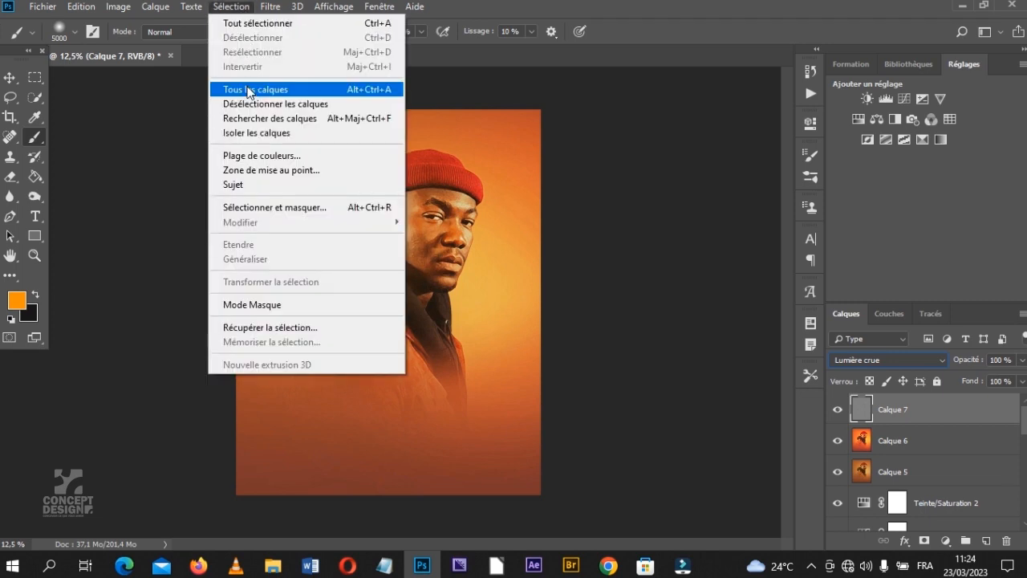
# Step: Group all the layers above the background and name the group PHOTO
pyautogui.click(313, 89)
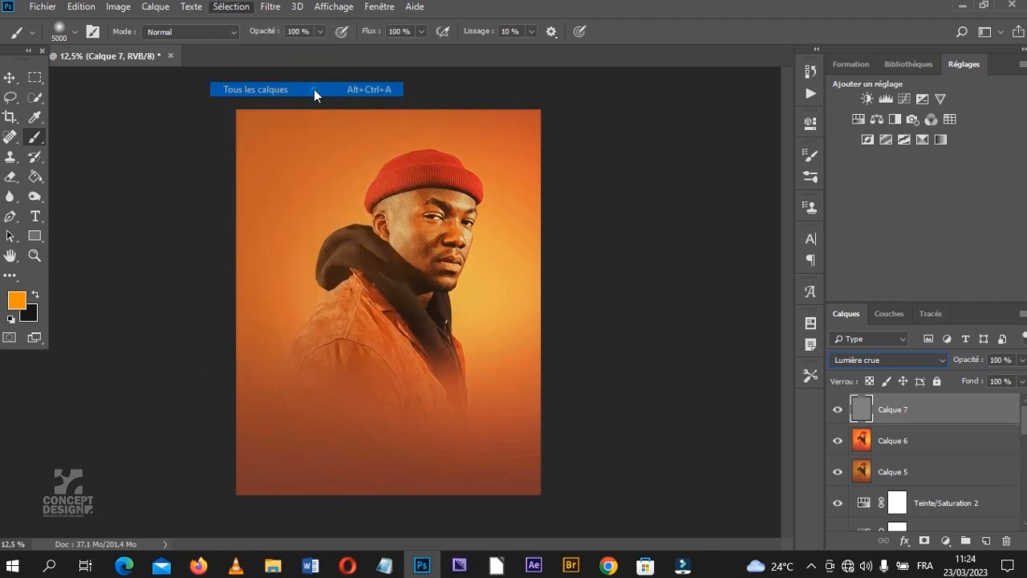
pyautogui.click(967, 542)
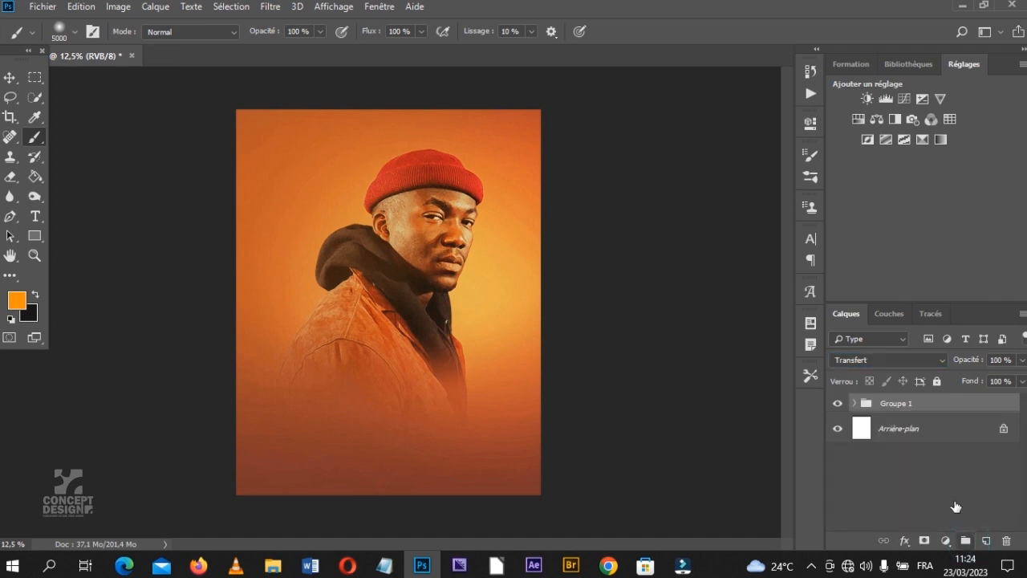
pyautogui.doubleClick(898, 403)
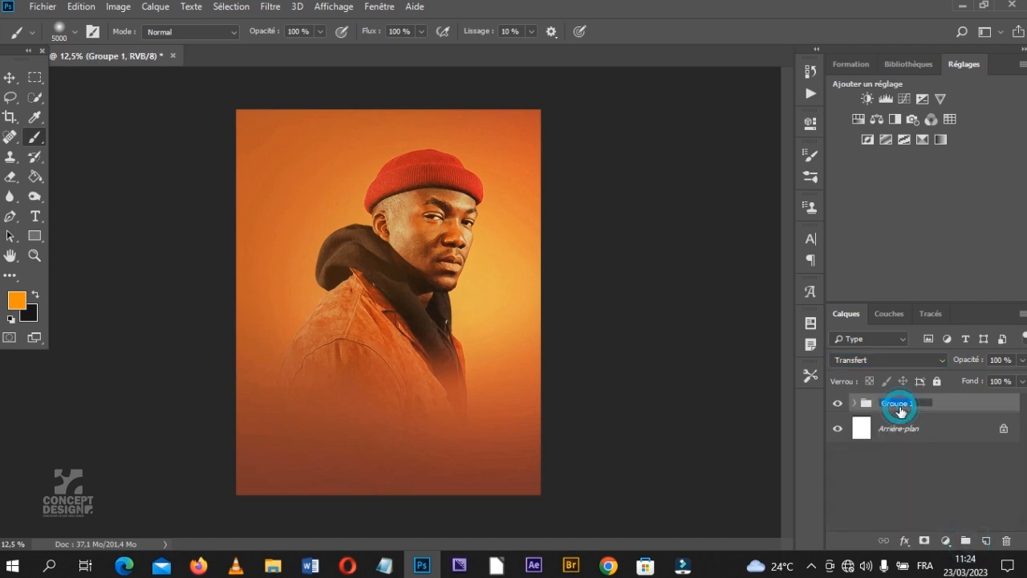
pyautogui.write('PHOTO')
pyautogui.press('Return')
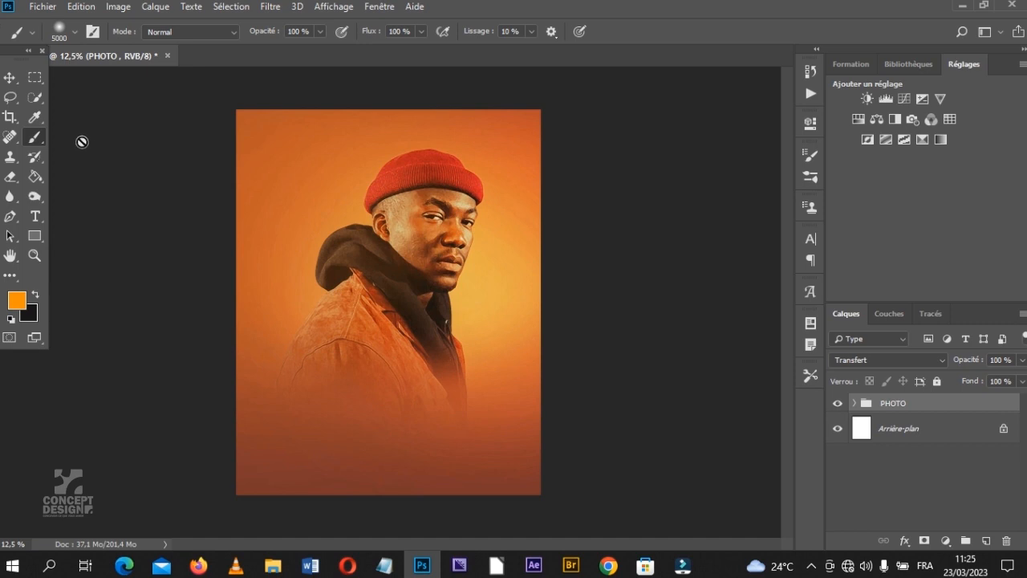
# Step: Examine the sharpened portrait and its faded lower part up close, as well as the poster as a whole
pyautogui.click(33, 256)
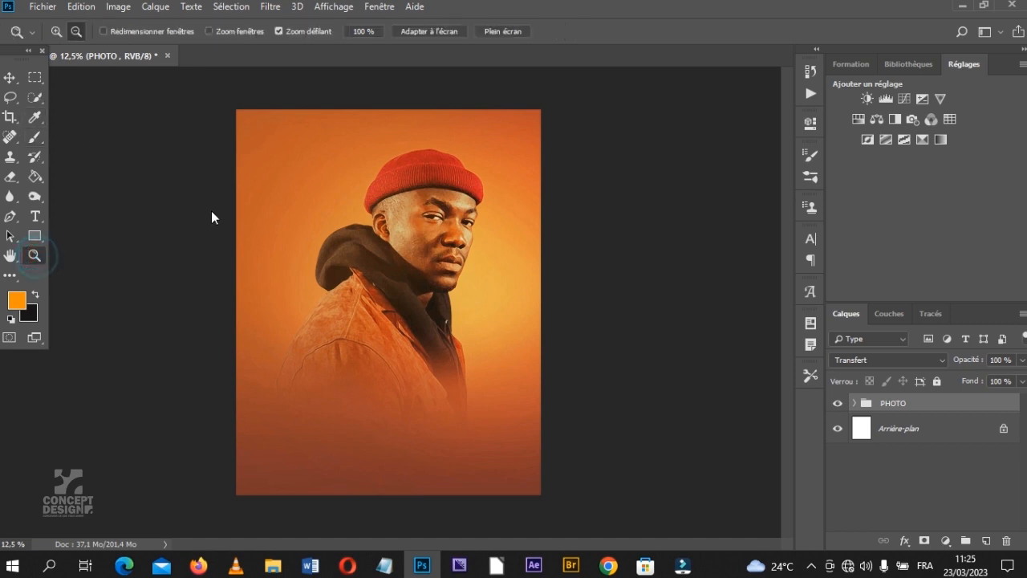
pyautogui.click(57, 32)
pyautogui.click(430, 234)
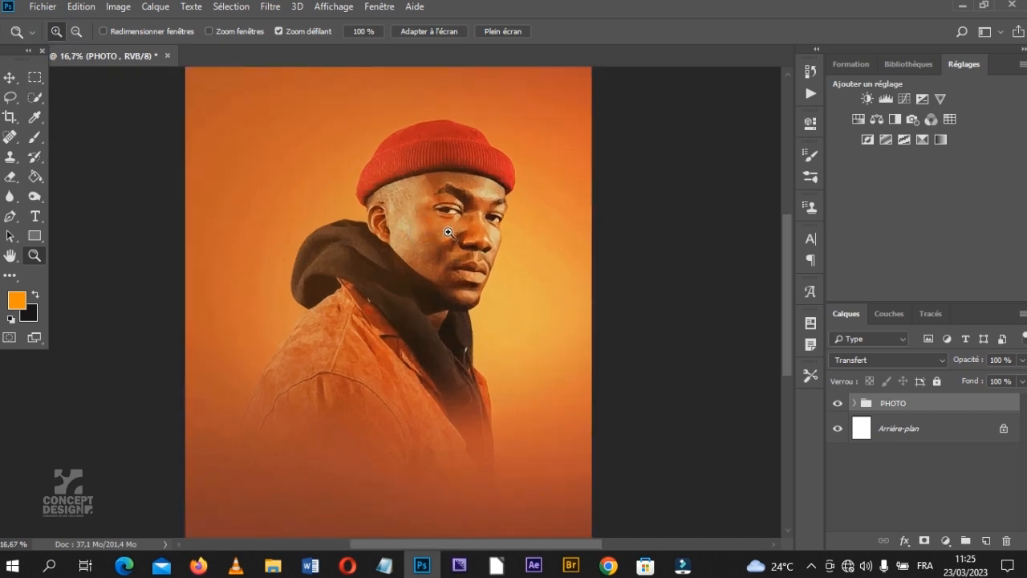
pyautogui.scroll(-3, 461, 244)
pyautogui.scroll(-5, 465, 249)
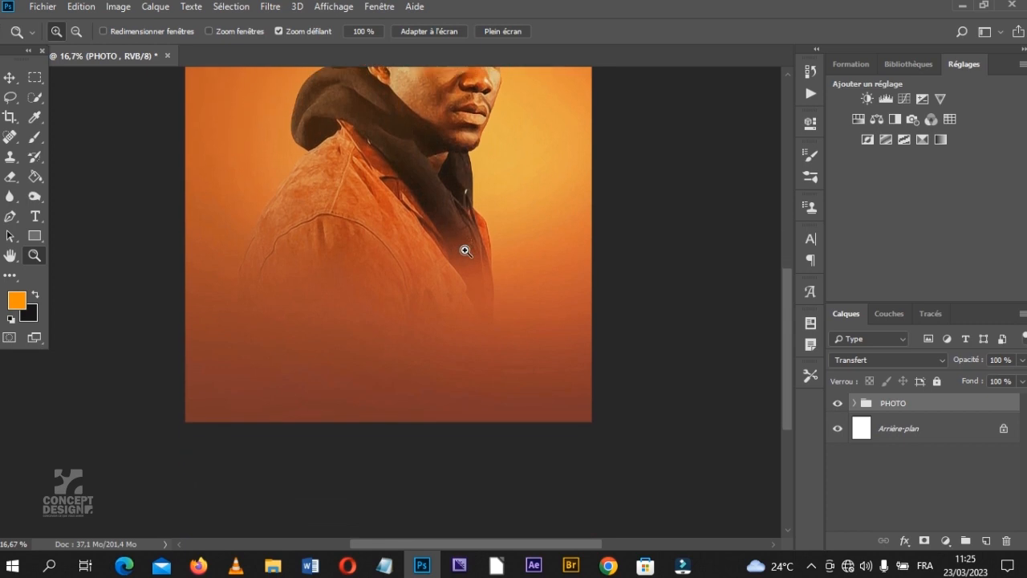
pyautogui.scroll(7, 465, 249)
pyautogui.moveTo(787, 231); pyautogui.dragTo(765, 206)
pyautogui.click(72, 32)
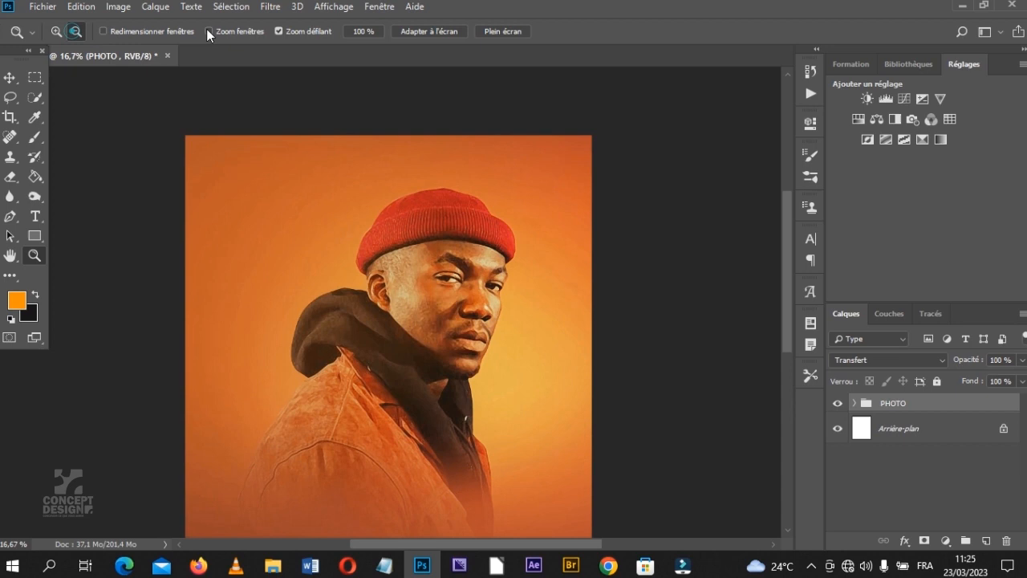
pyautogui.click(419, 31)
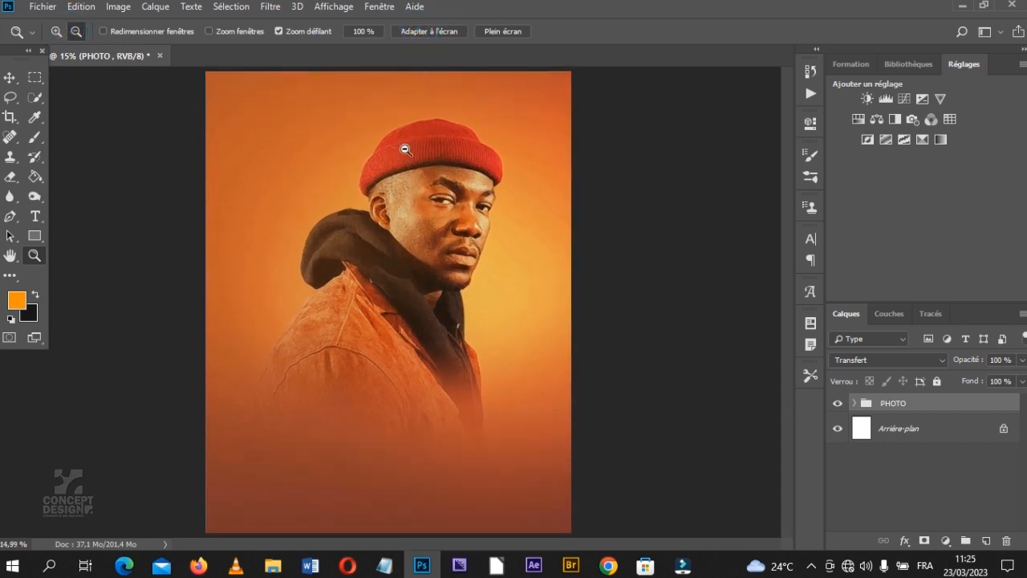
pyautogui.click(458, 262)
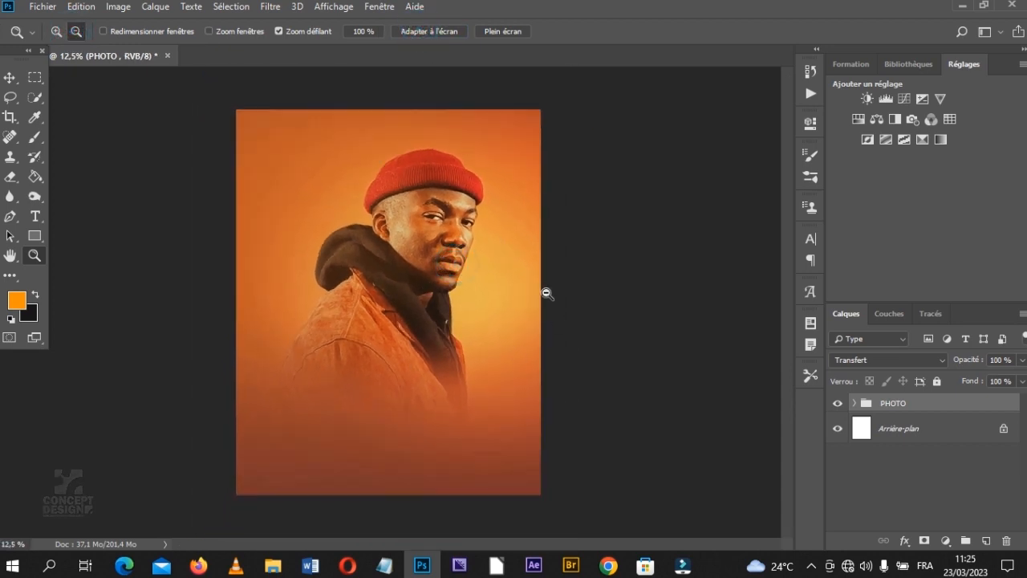